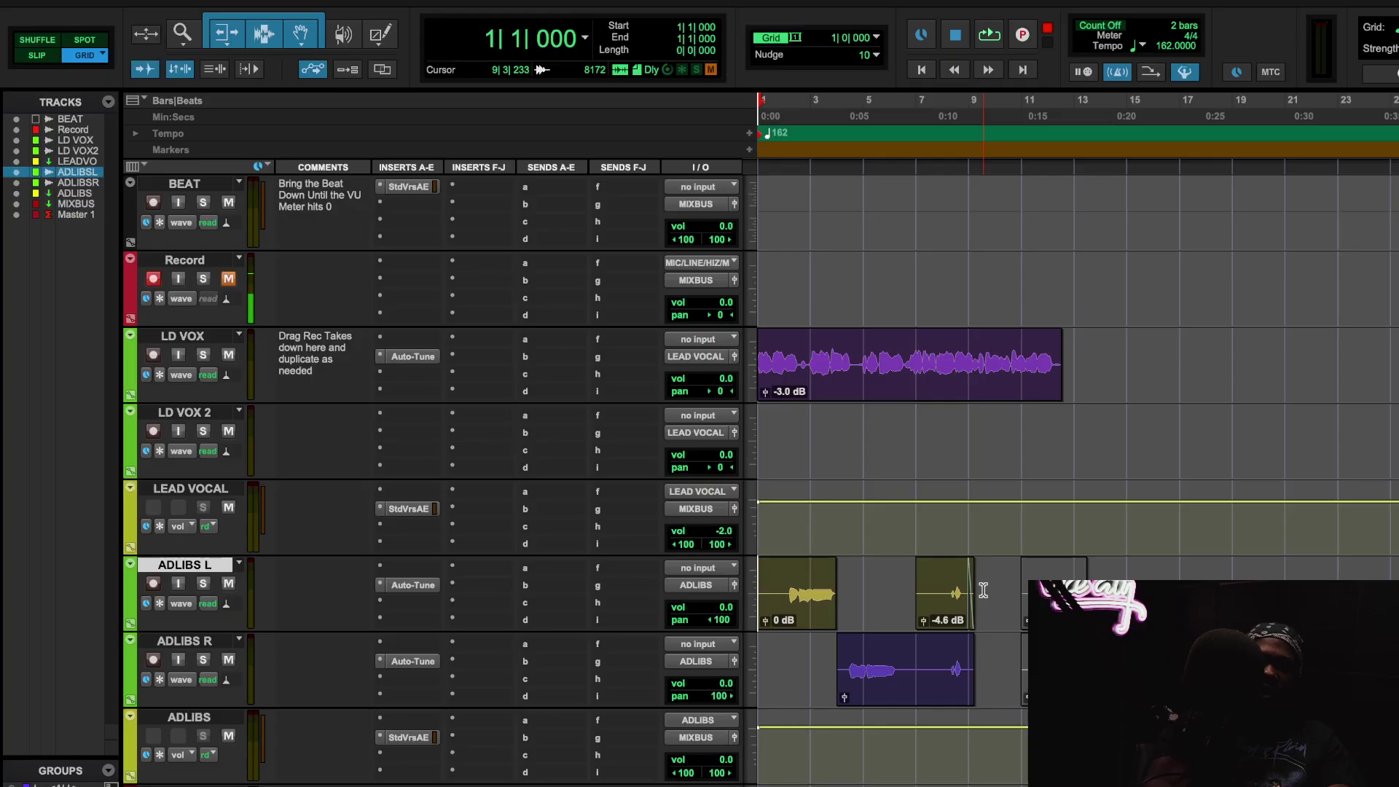
Step: Play the session from the start and lower the ADLIBS bus volume to -2.6 dB, stopping playback when finished
key("space")
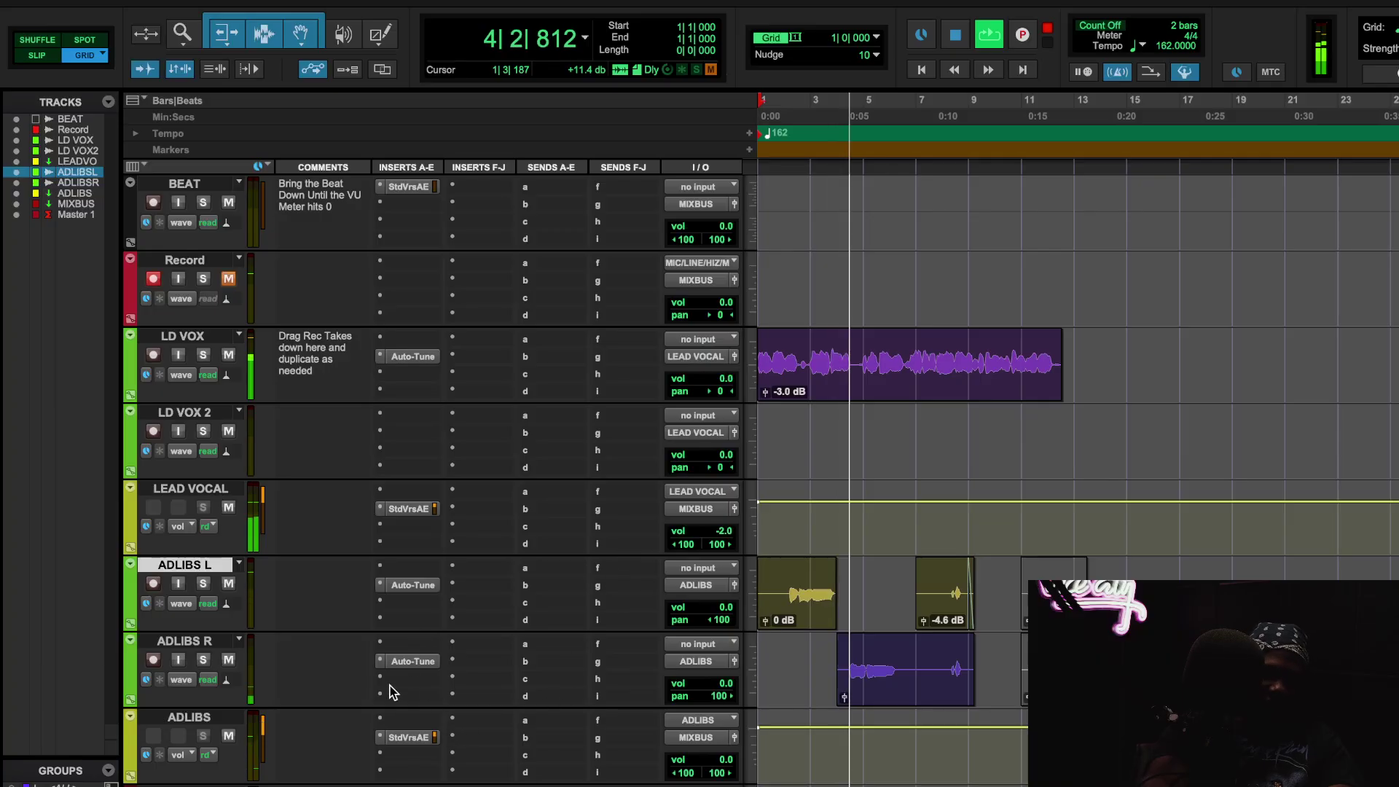
left_click(682, 760)
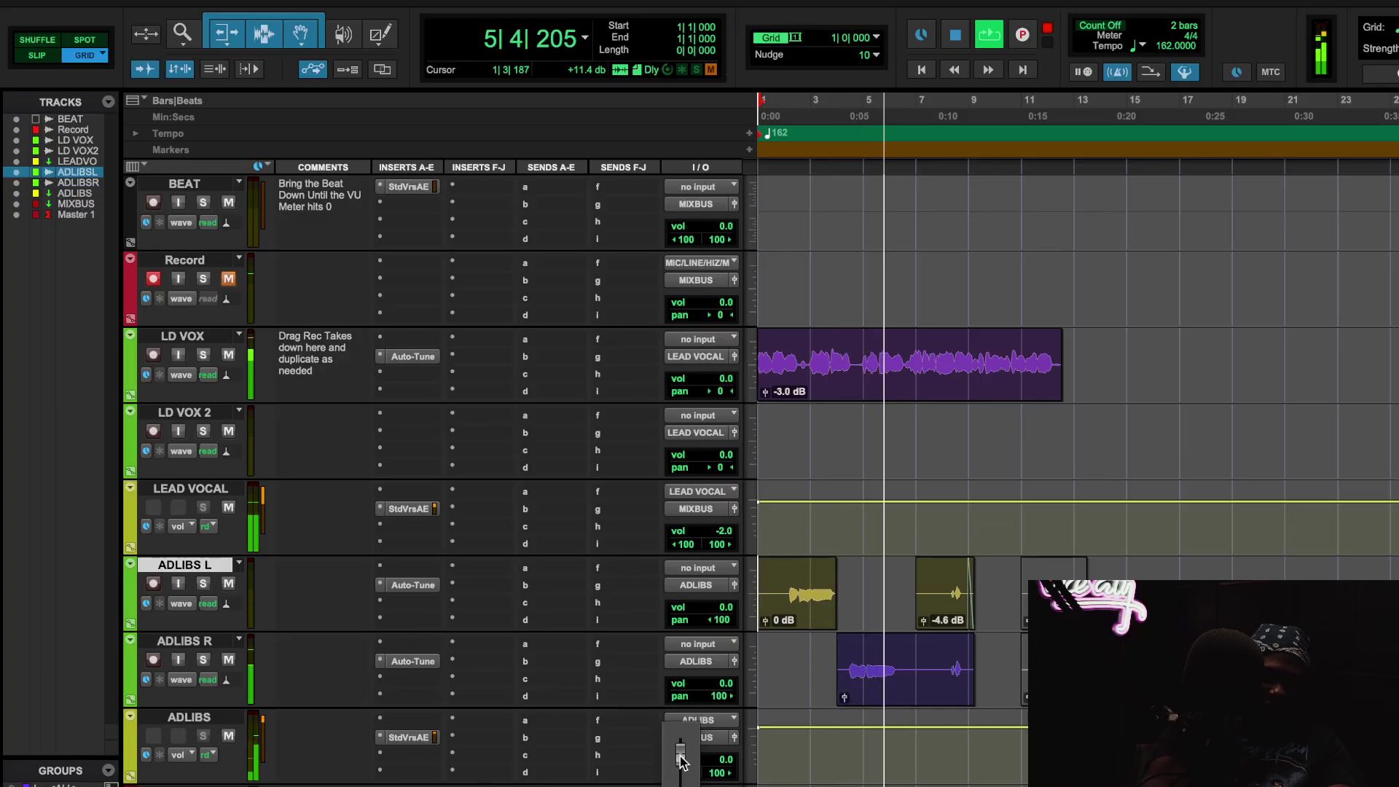
left_click_drag(681, 760, 680, 763)
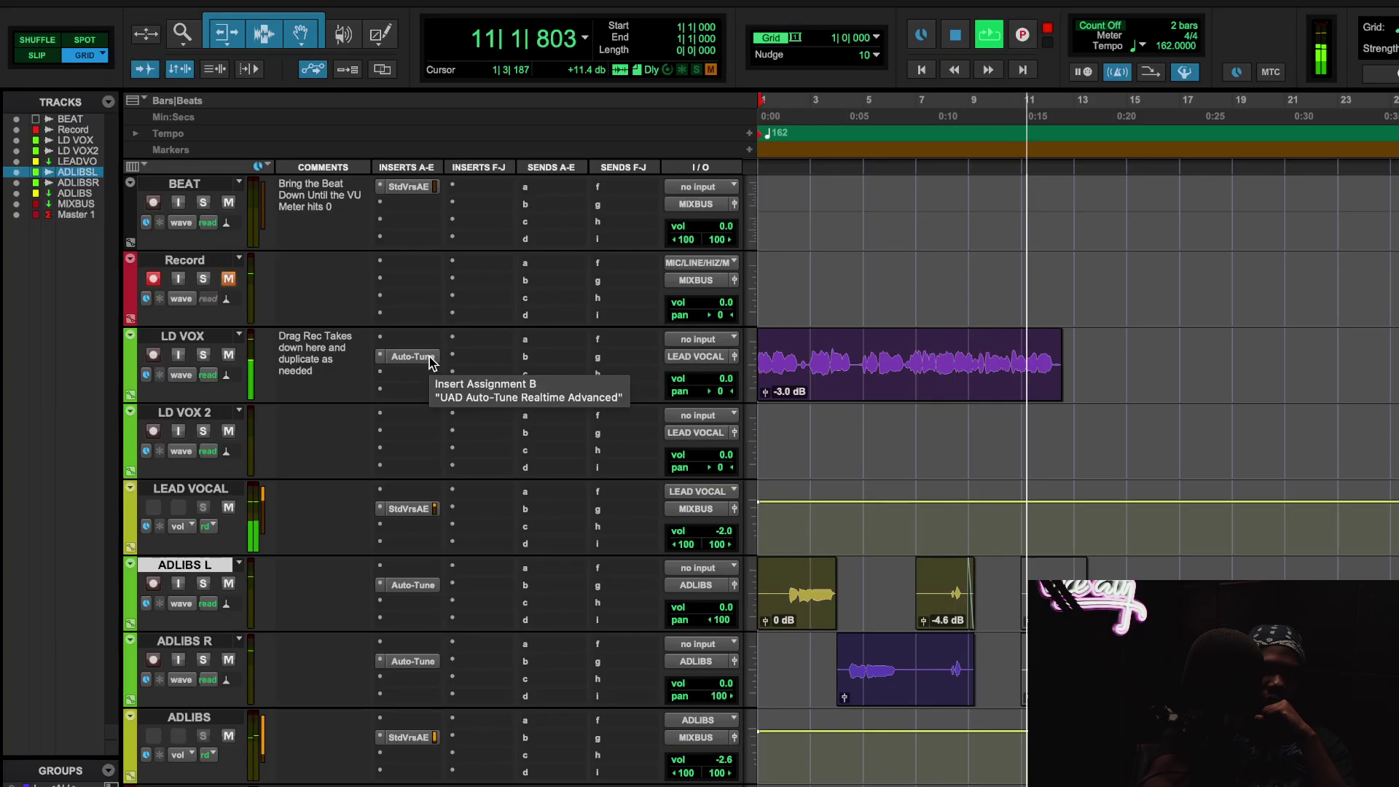
key("space")
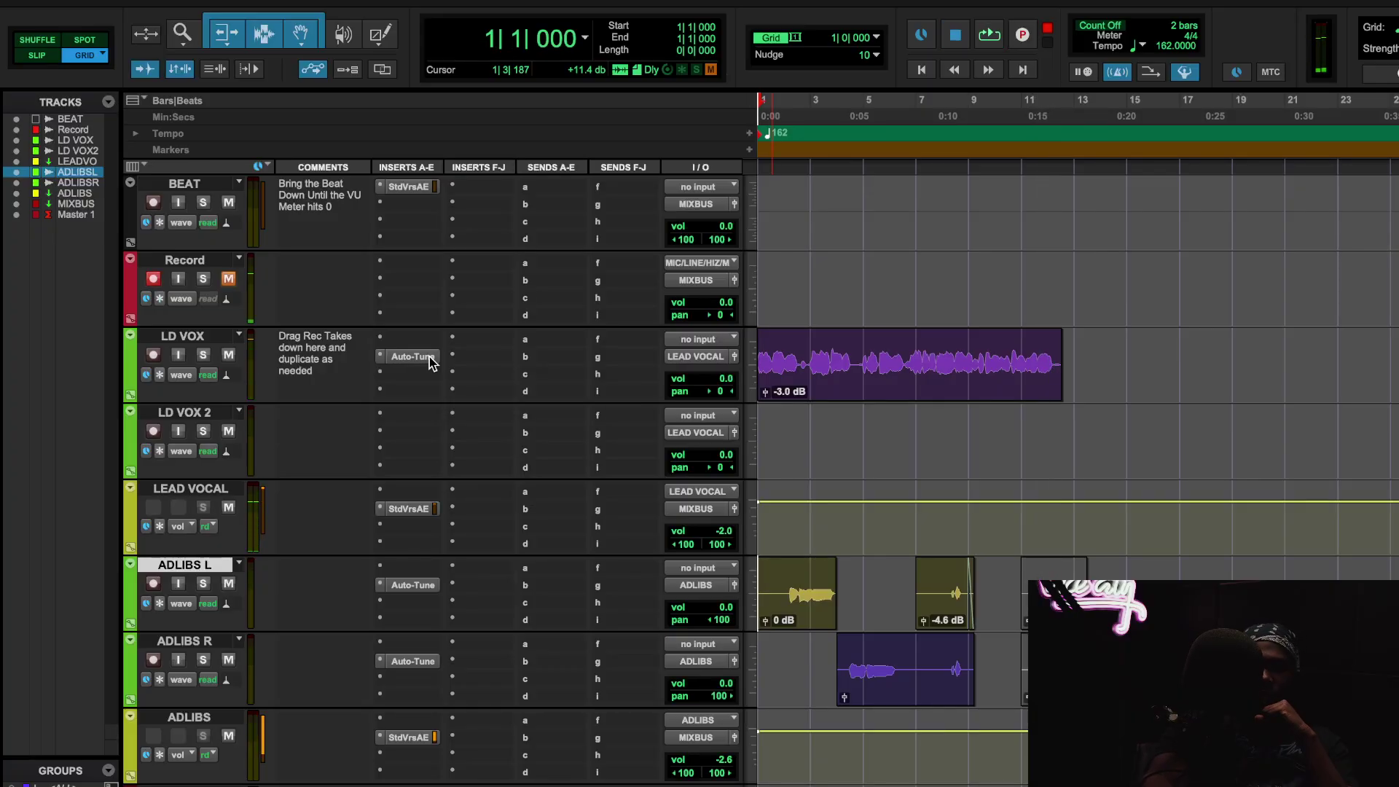
Step: Examine the Auto-Tune Realtime Advanced settings on the LD VOX track, including key, scale, retune speed and humanize, and close the plugin
left_click(412, 356)
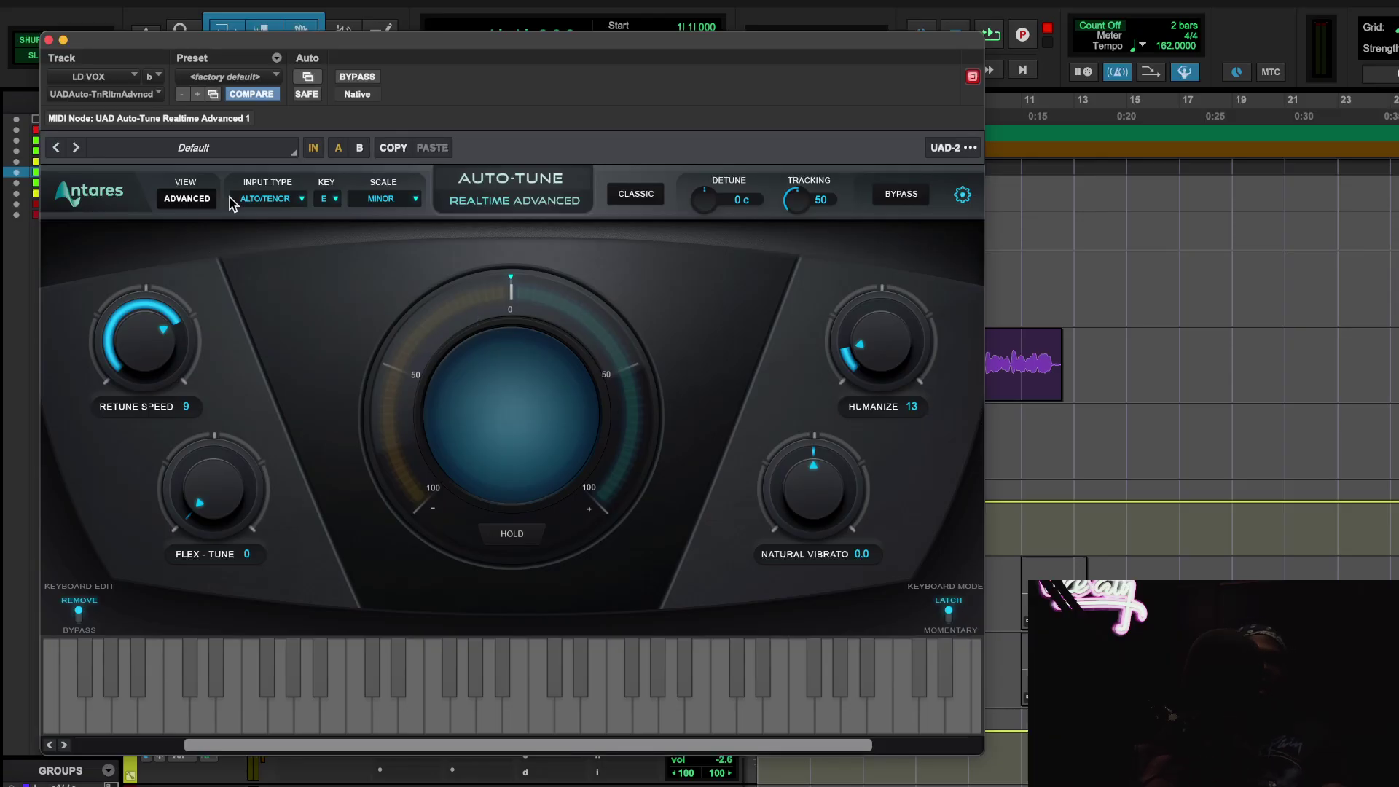
left_click(48, 40)
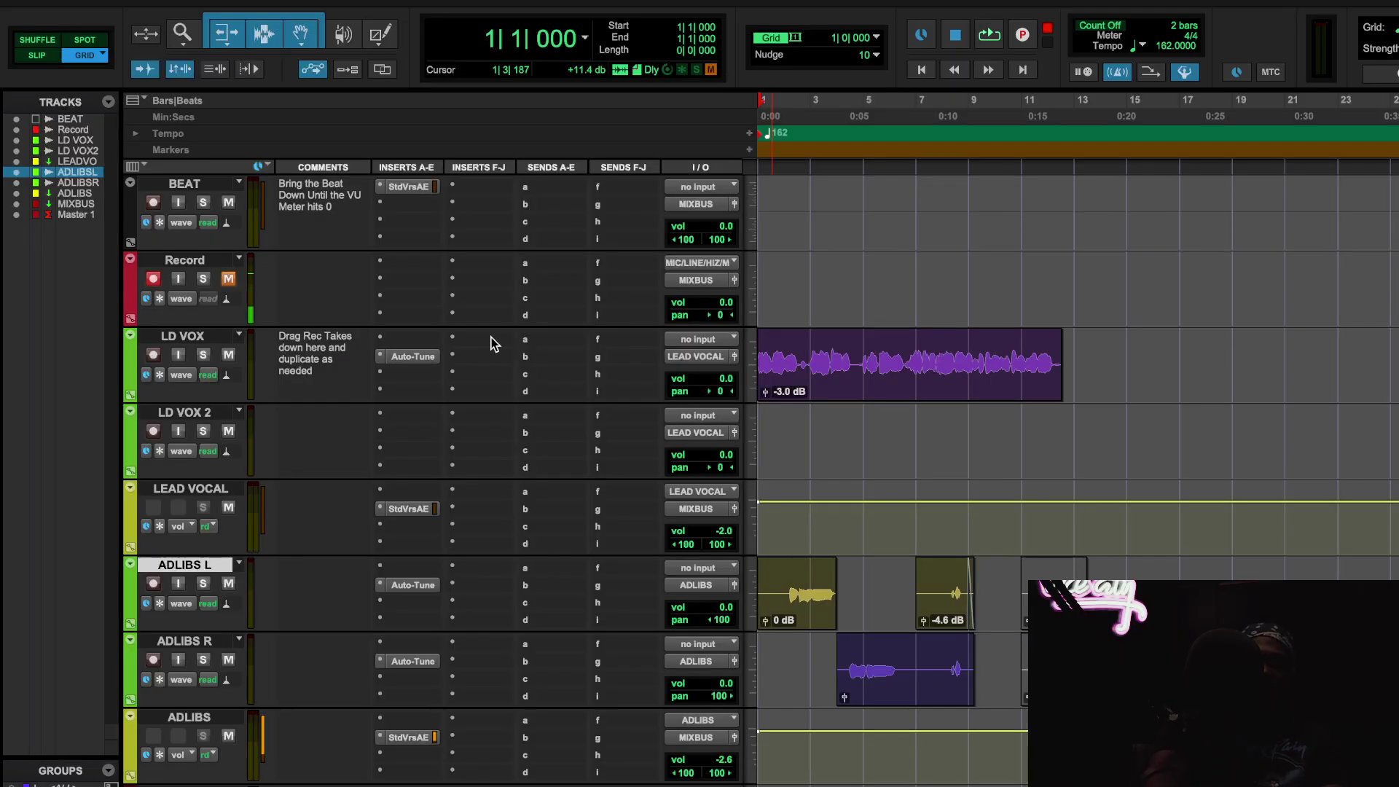
left_click(909, 380)
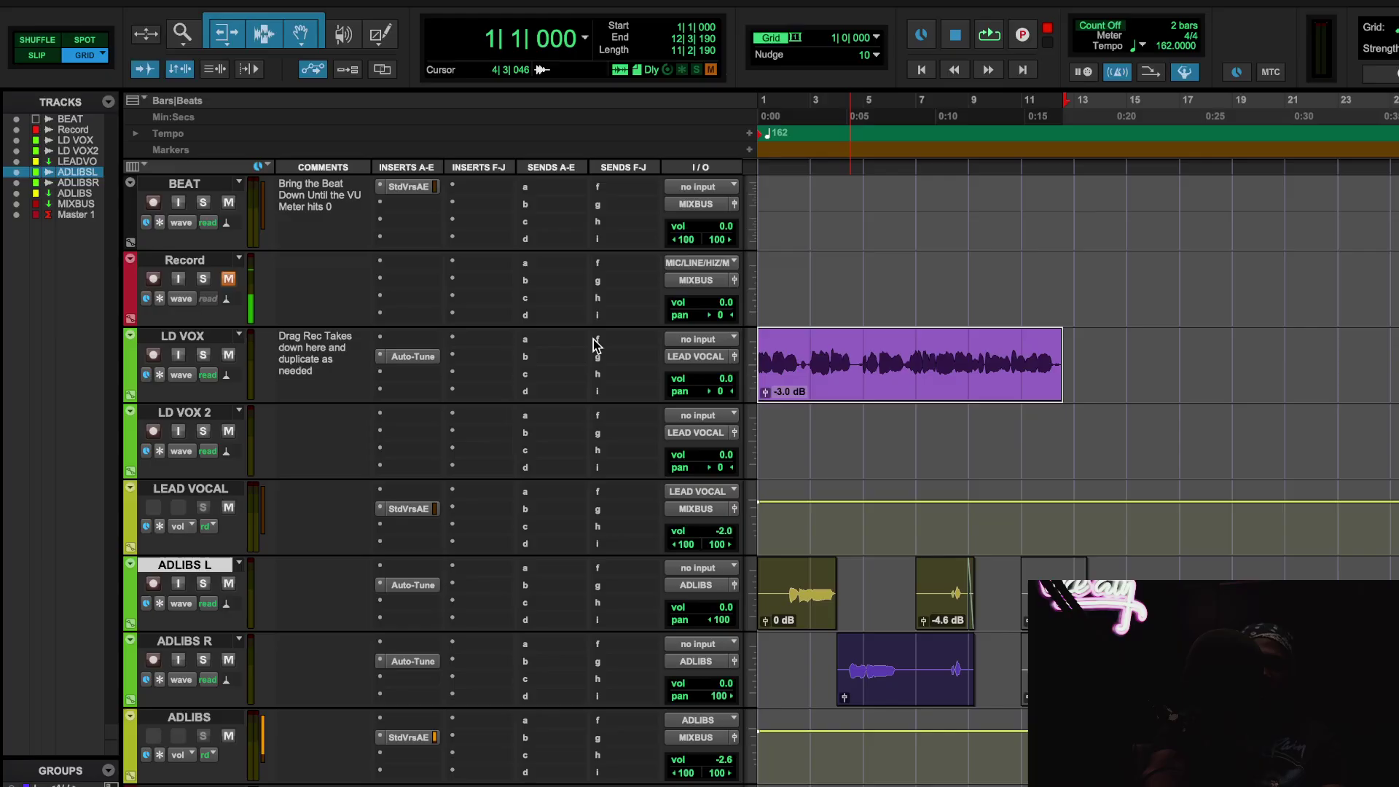
left_click(412, 357)
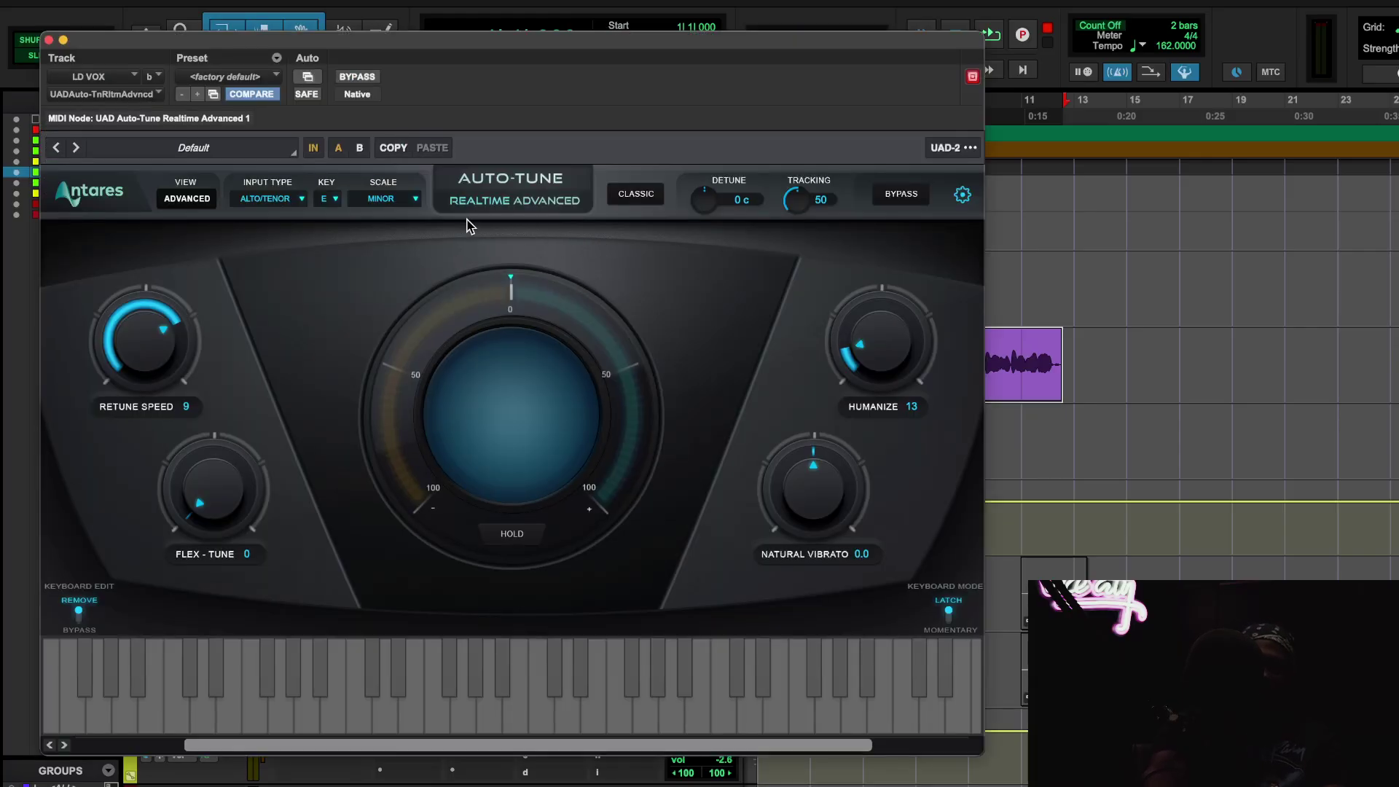
left_click_drag(459, 41, 643, 45)
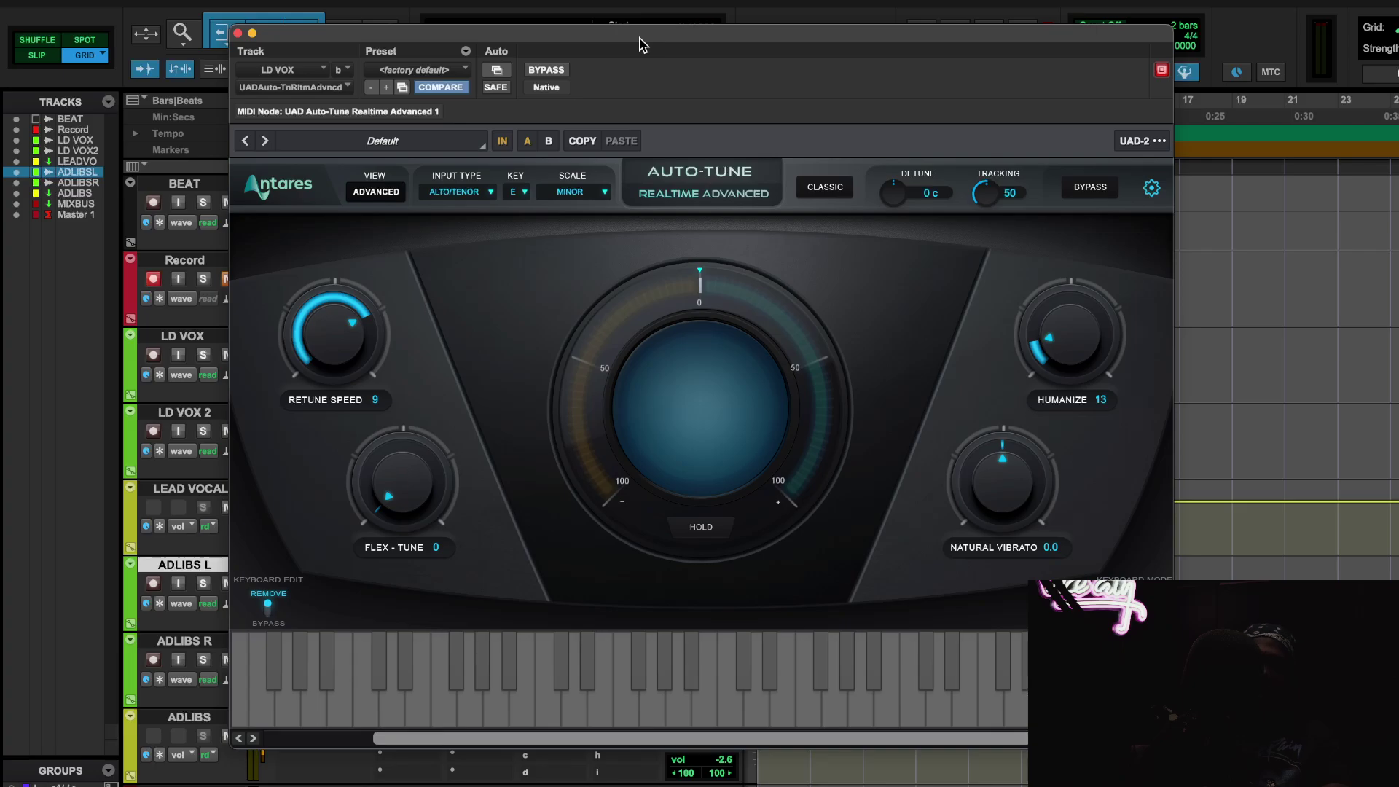
left_click(238, 33)
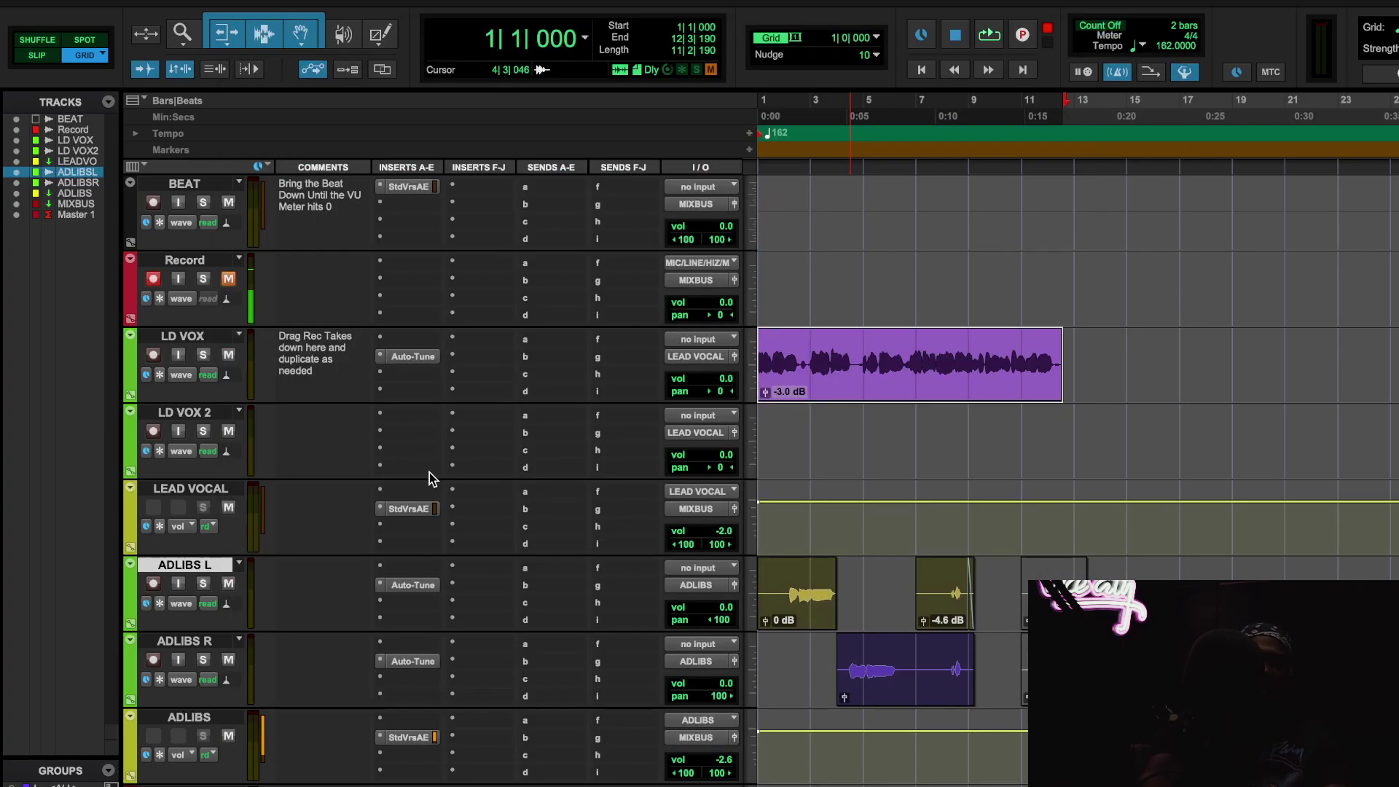
Step: Open the StudioVerse chain on the LEAD VOCAL bus with its preset browser hidden, and mute the ADLIBS bus
left_click(410, 509)
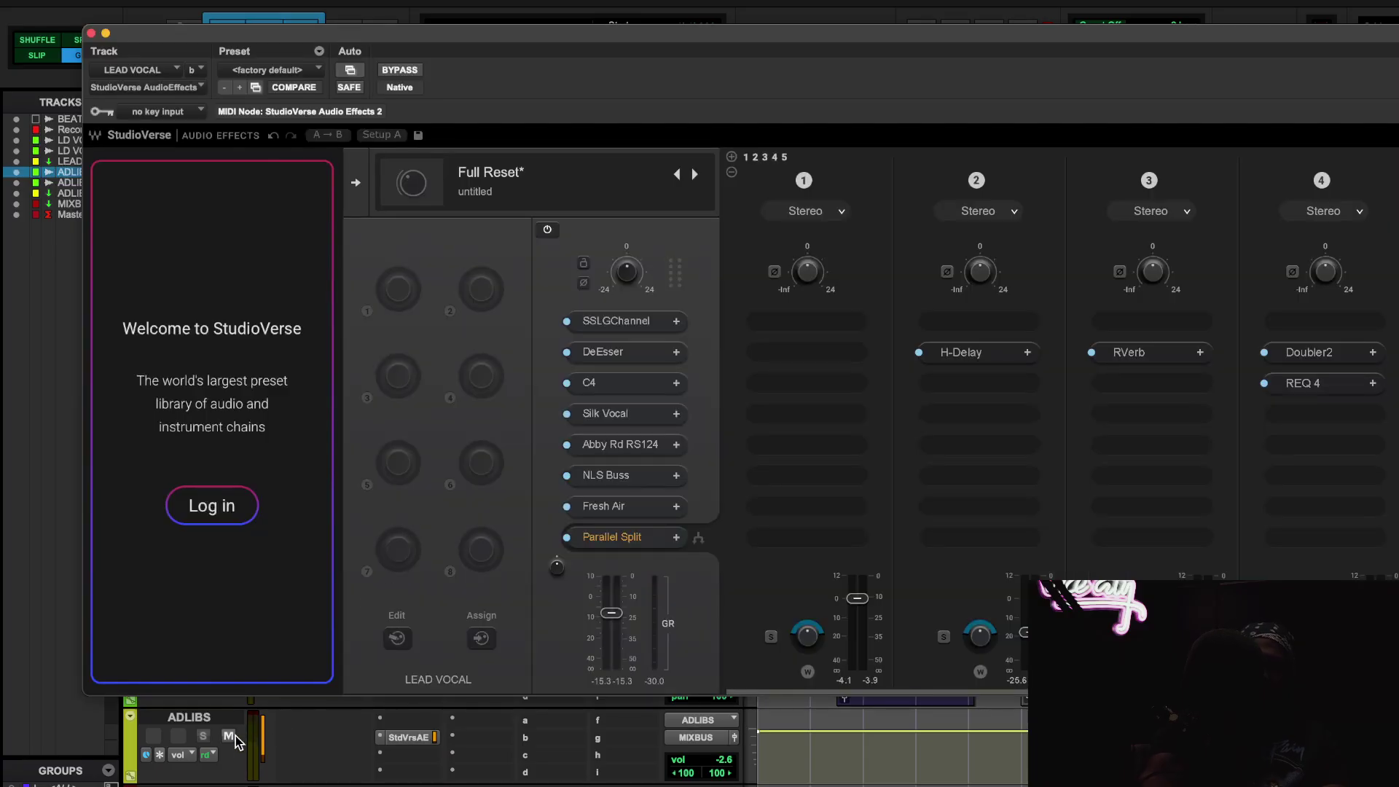
left_click(356, 182)
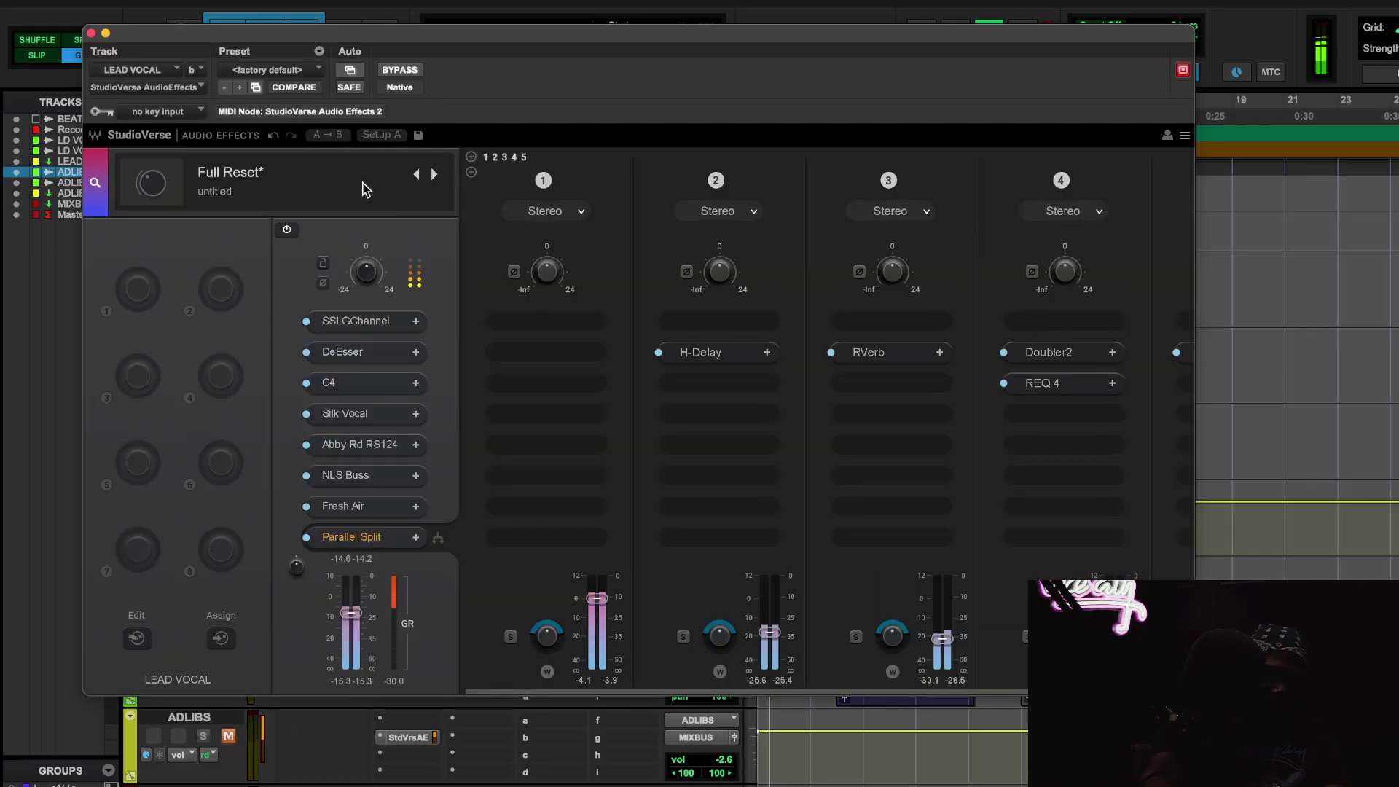
Step: Compare the lead vocal during playback with the whole StudioVerse chain bypassed and active, leaving the chain active
left_click(409, 70)
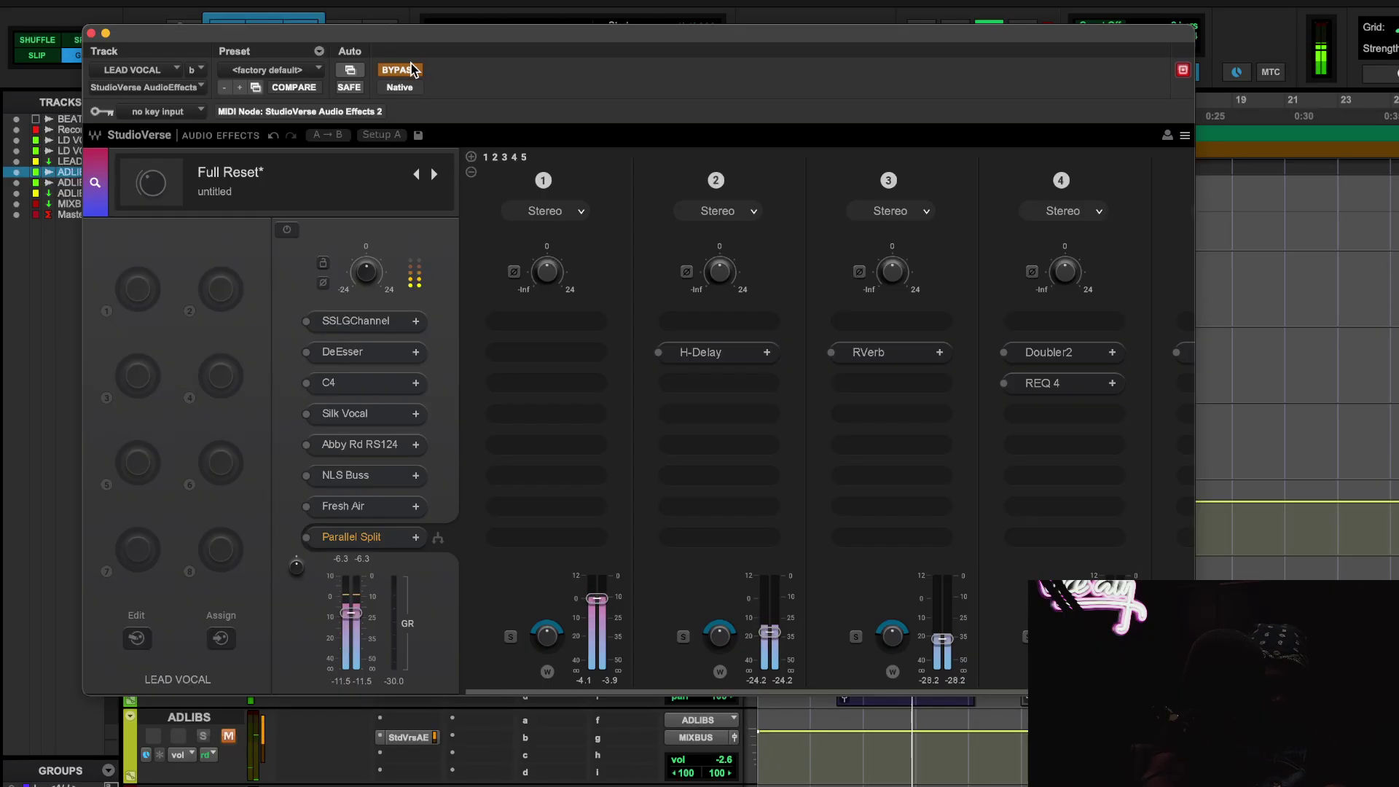
left_click(411, 69)
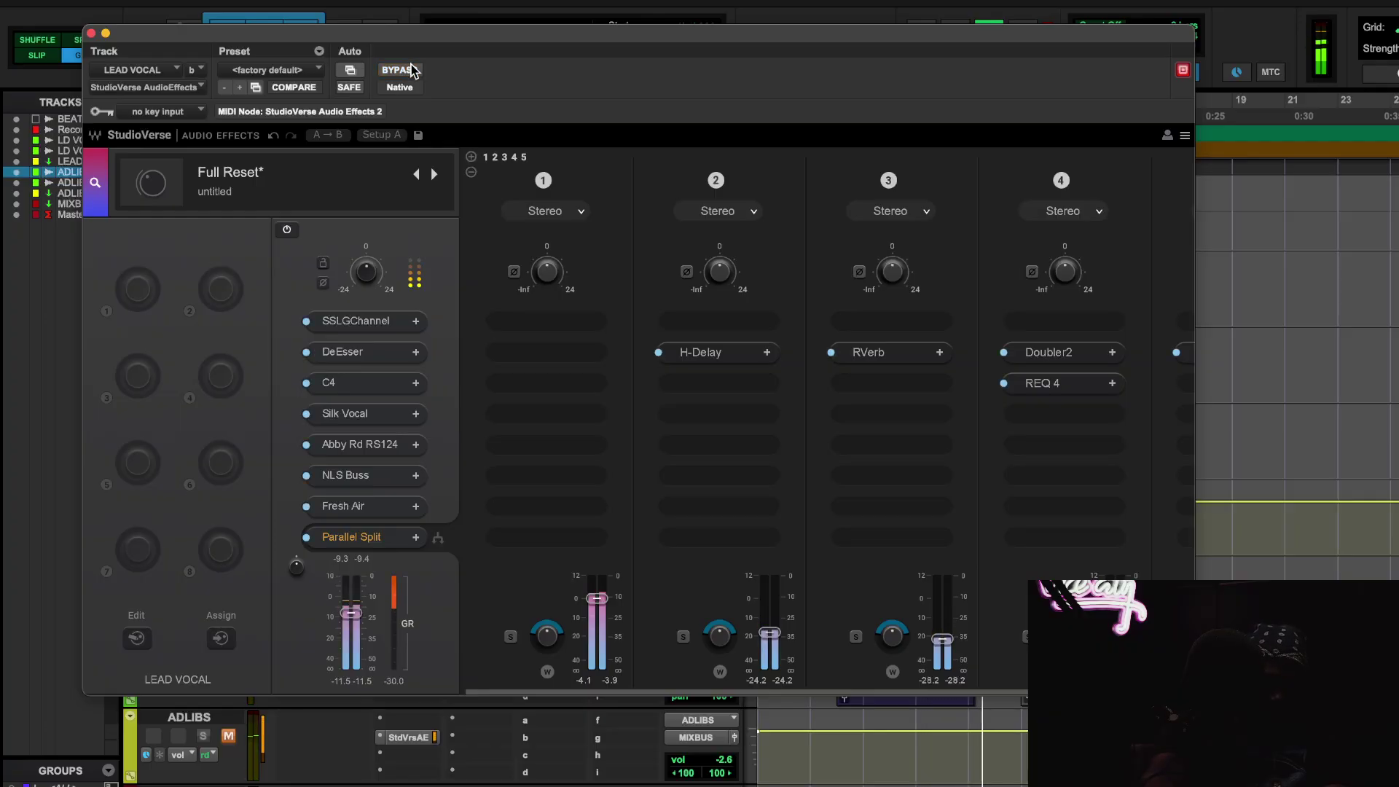
left_click(412, 70)
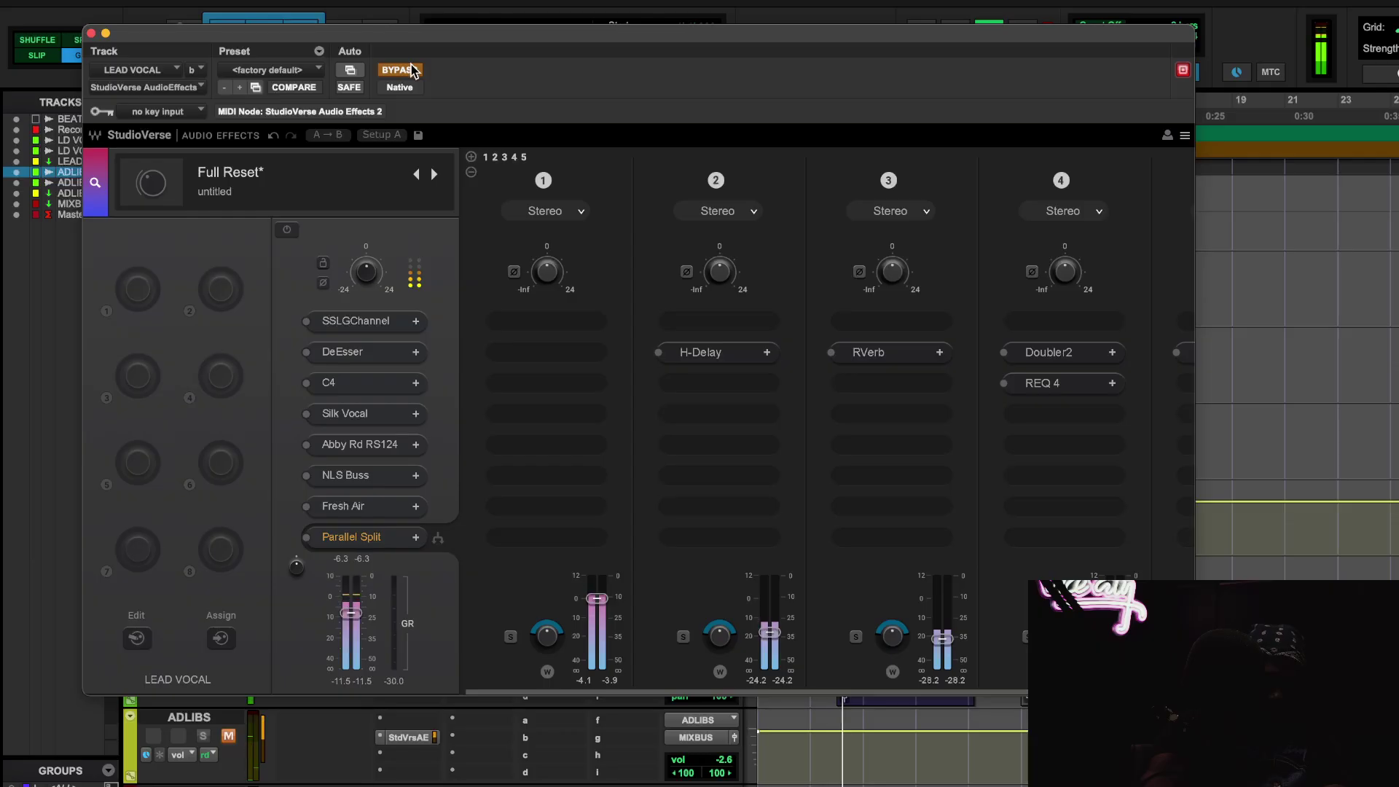
left_click(411, 70)
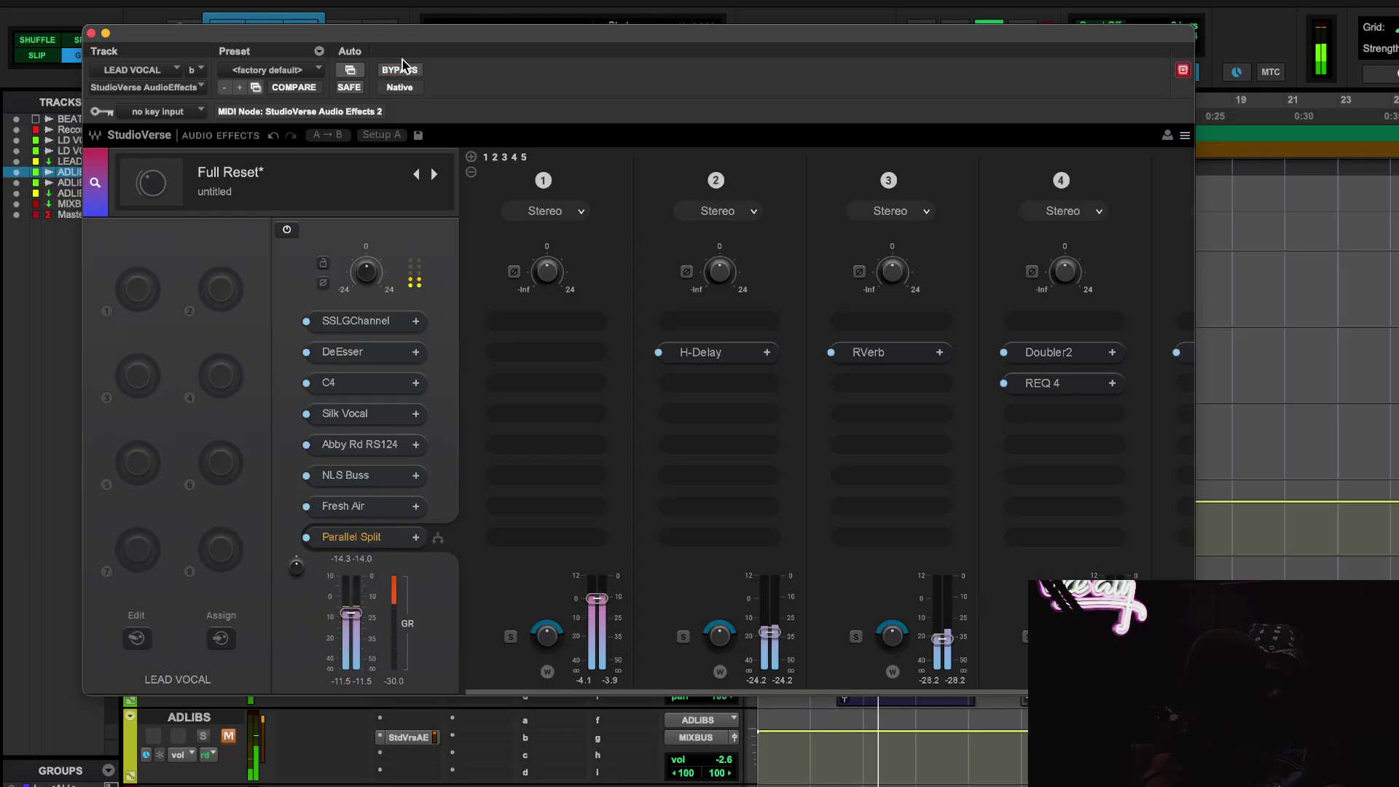
left_click_drag(388, 34, 384, 20)
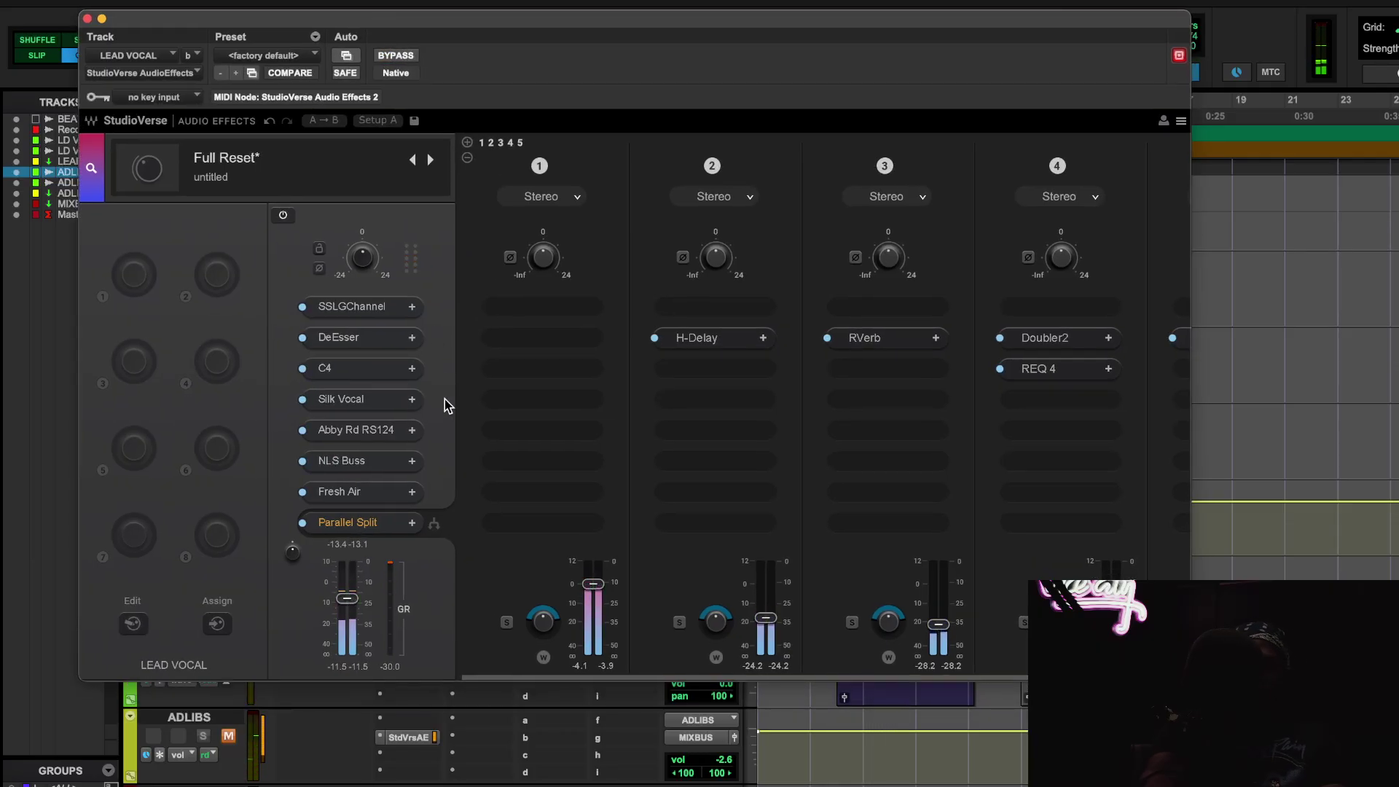
Step: Open the SSLGChannel in the lead vocal chain and examine its low-mid, low and high-frequency EQ and high-pass filter settings
left_click(339, 302)
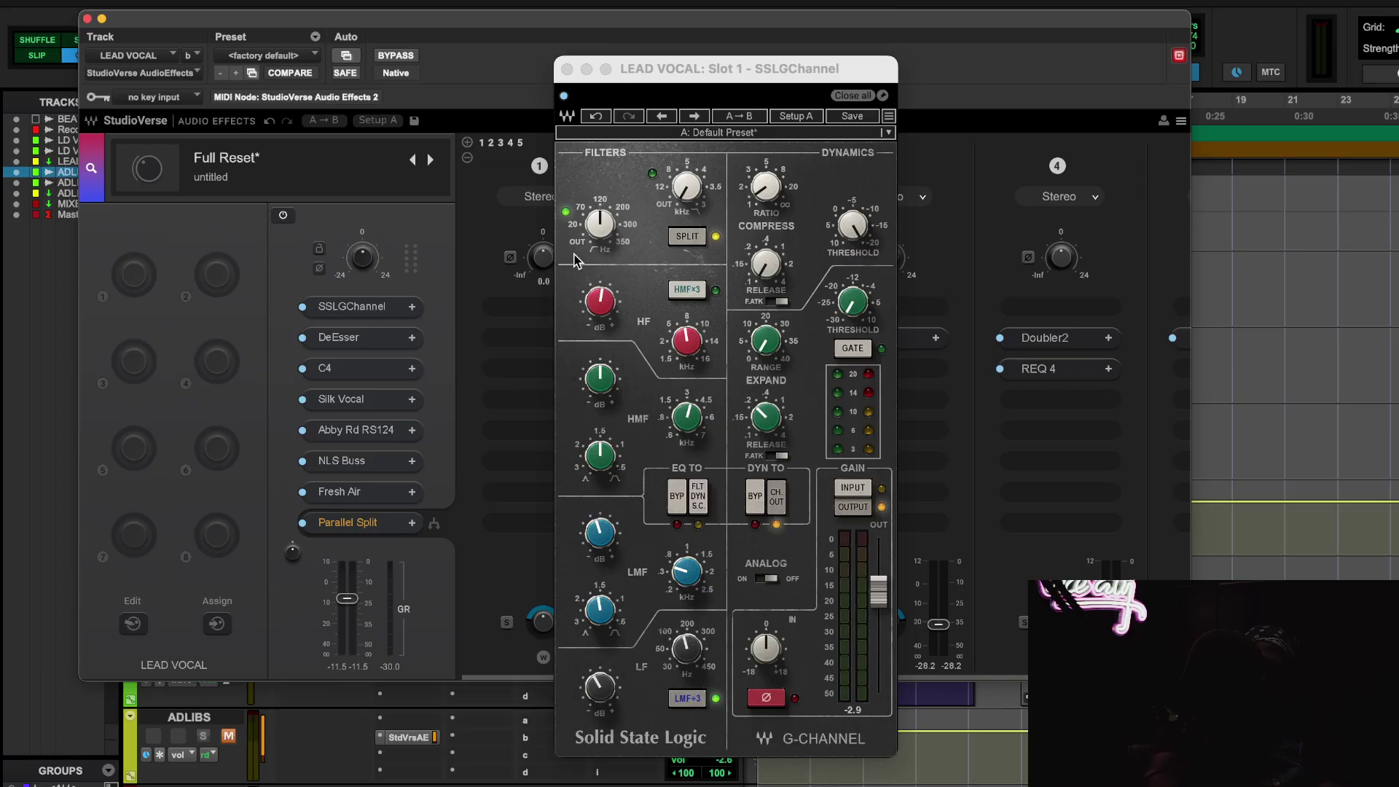
left_click(594, 536)
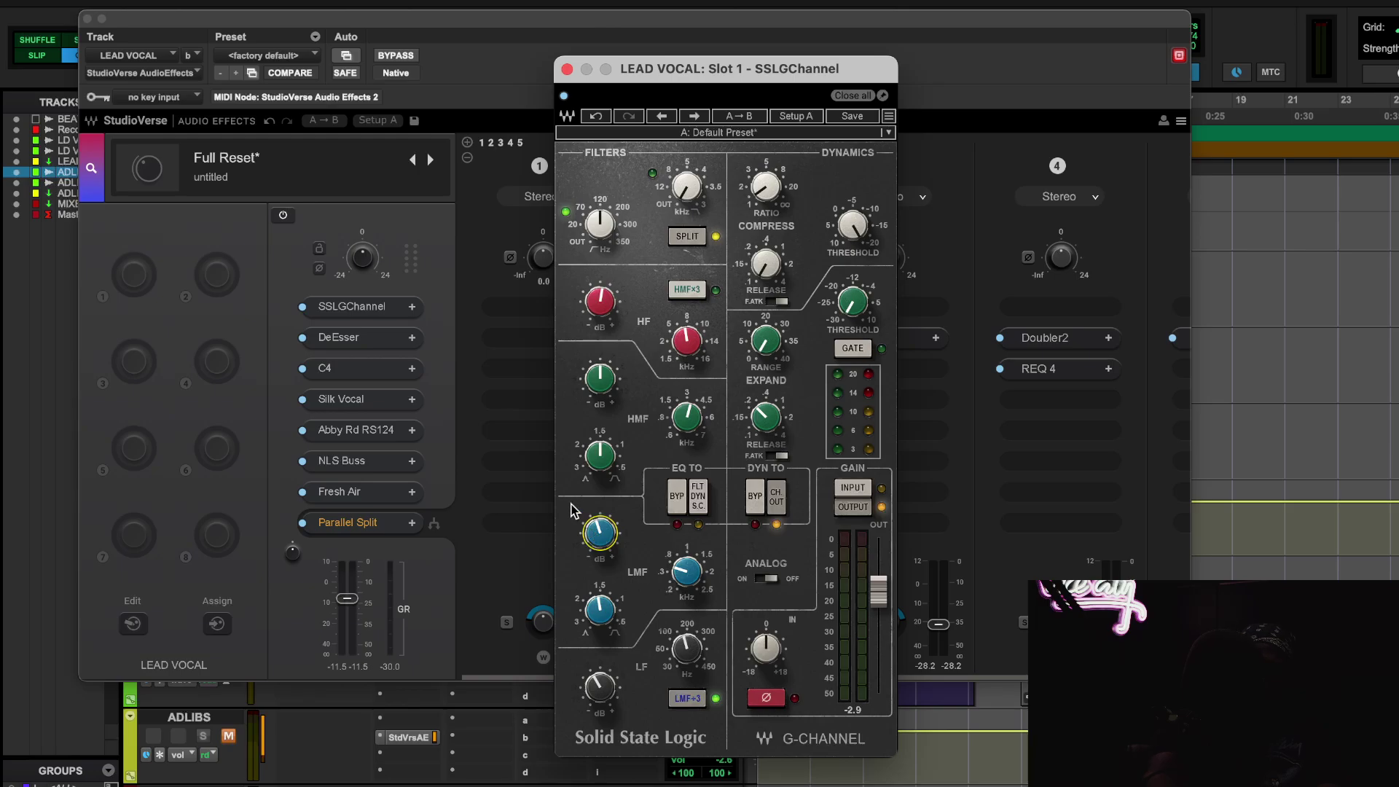
mouse_move(618, 547)
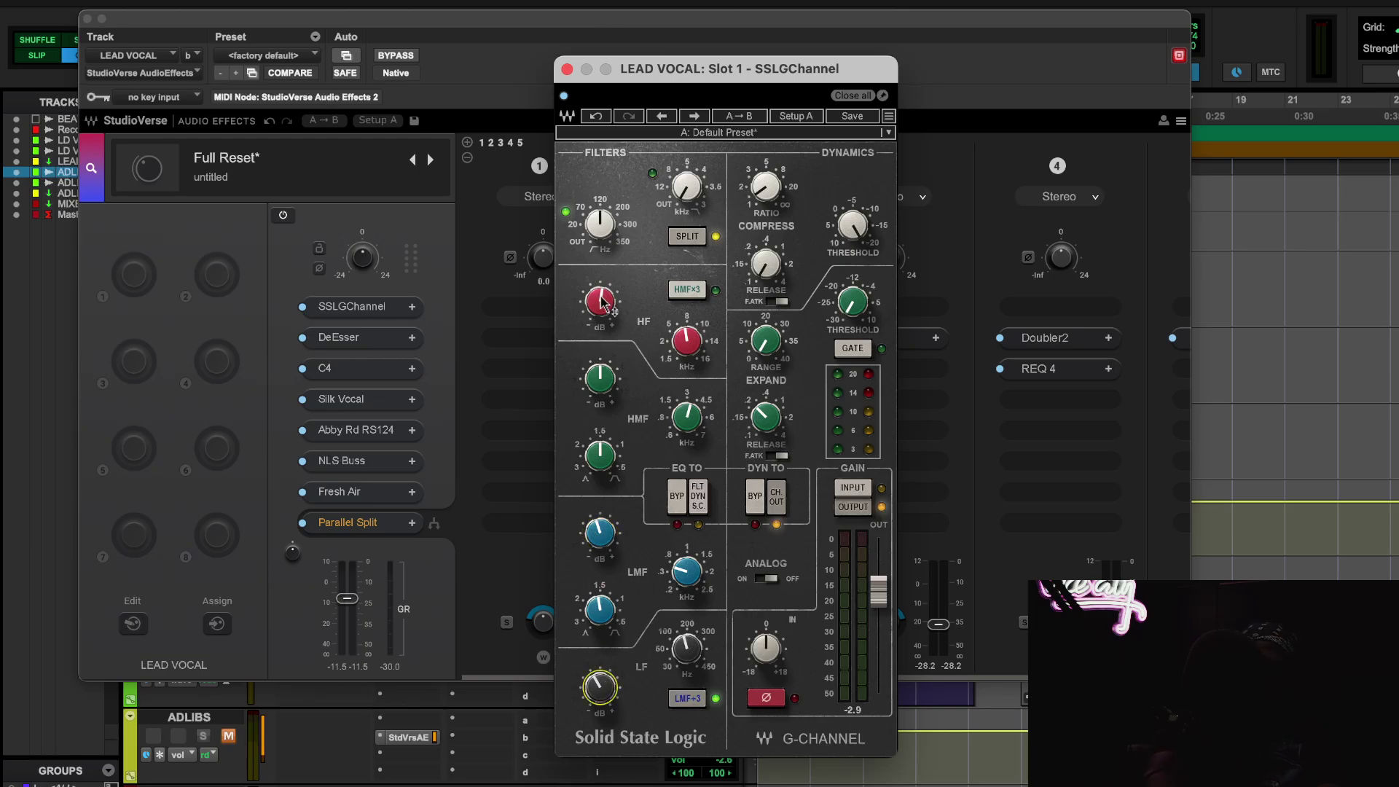
mouse_move(602, 301)
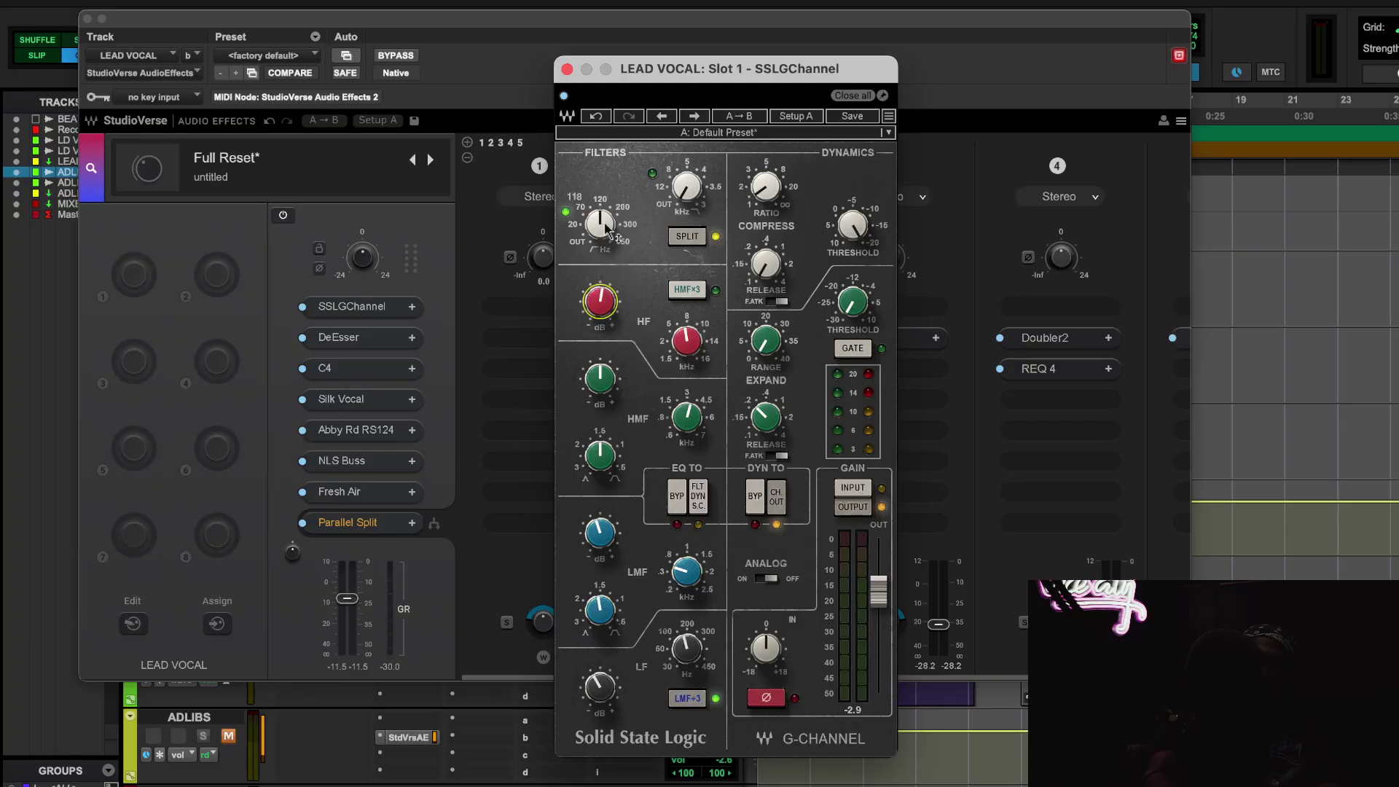
Step: Play the lead vocal and compare it with the SSLGChannel bypassed and active, leaving the channel strip active
key("space")
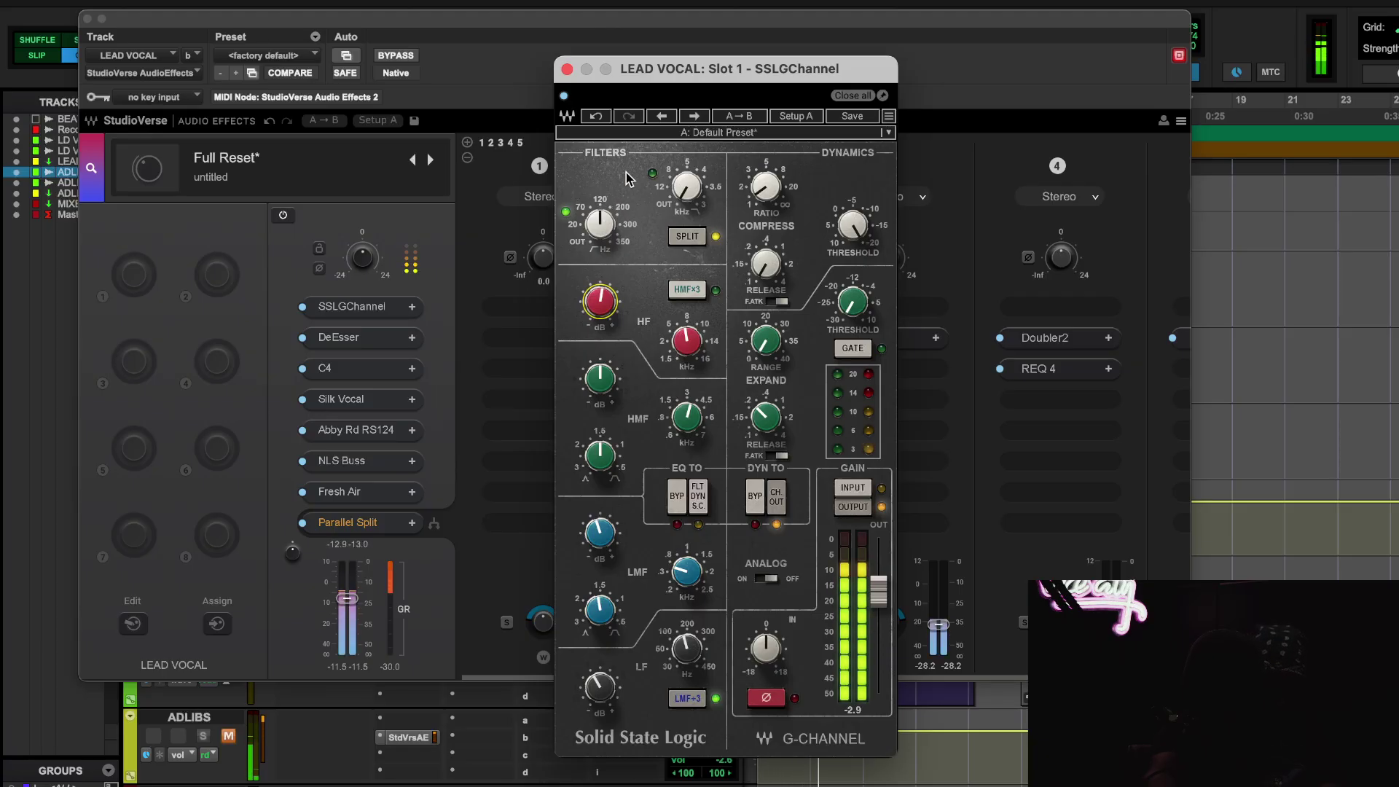
left_click(565, 96)
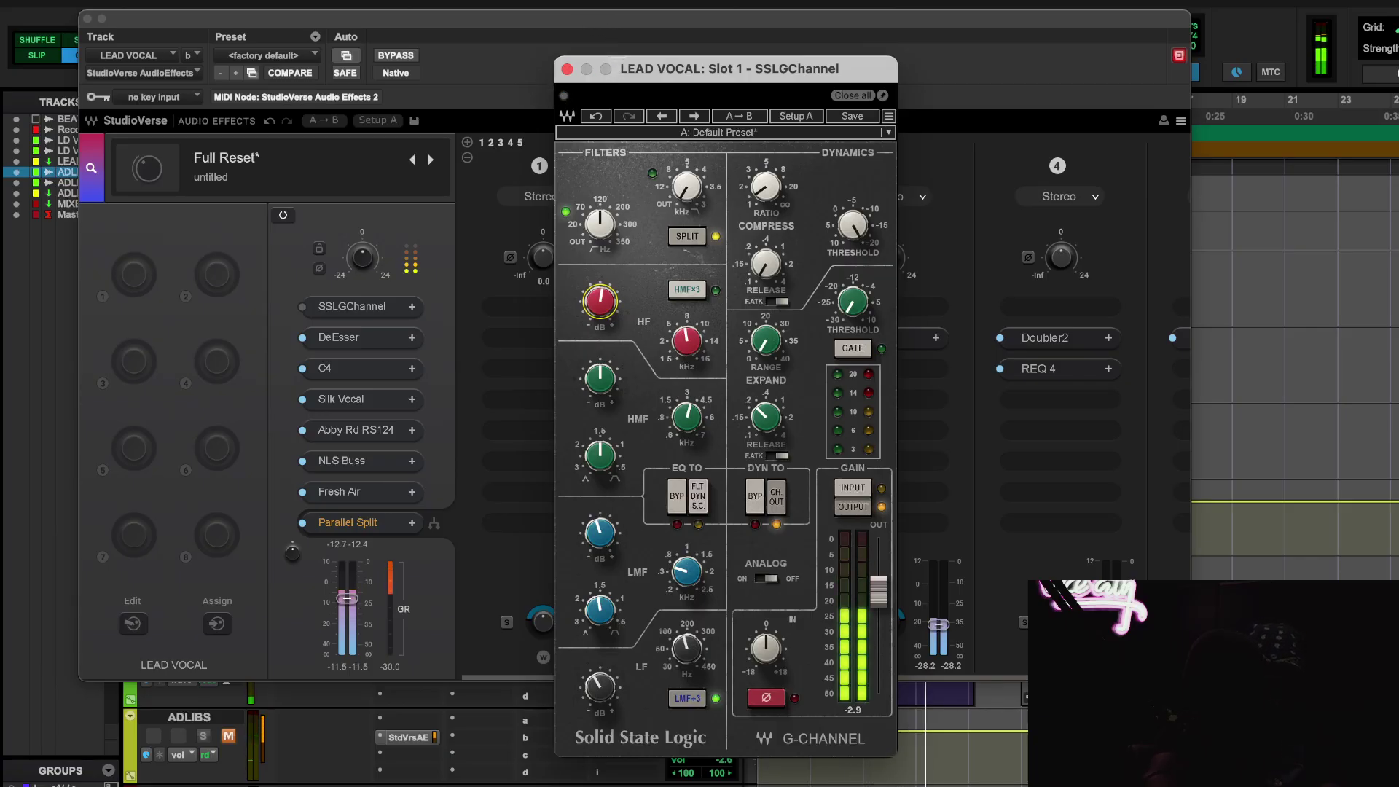
key("space")
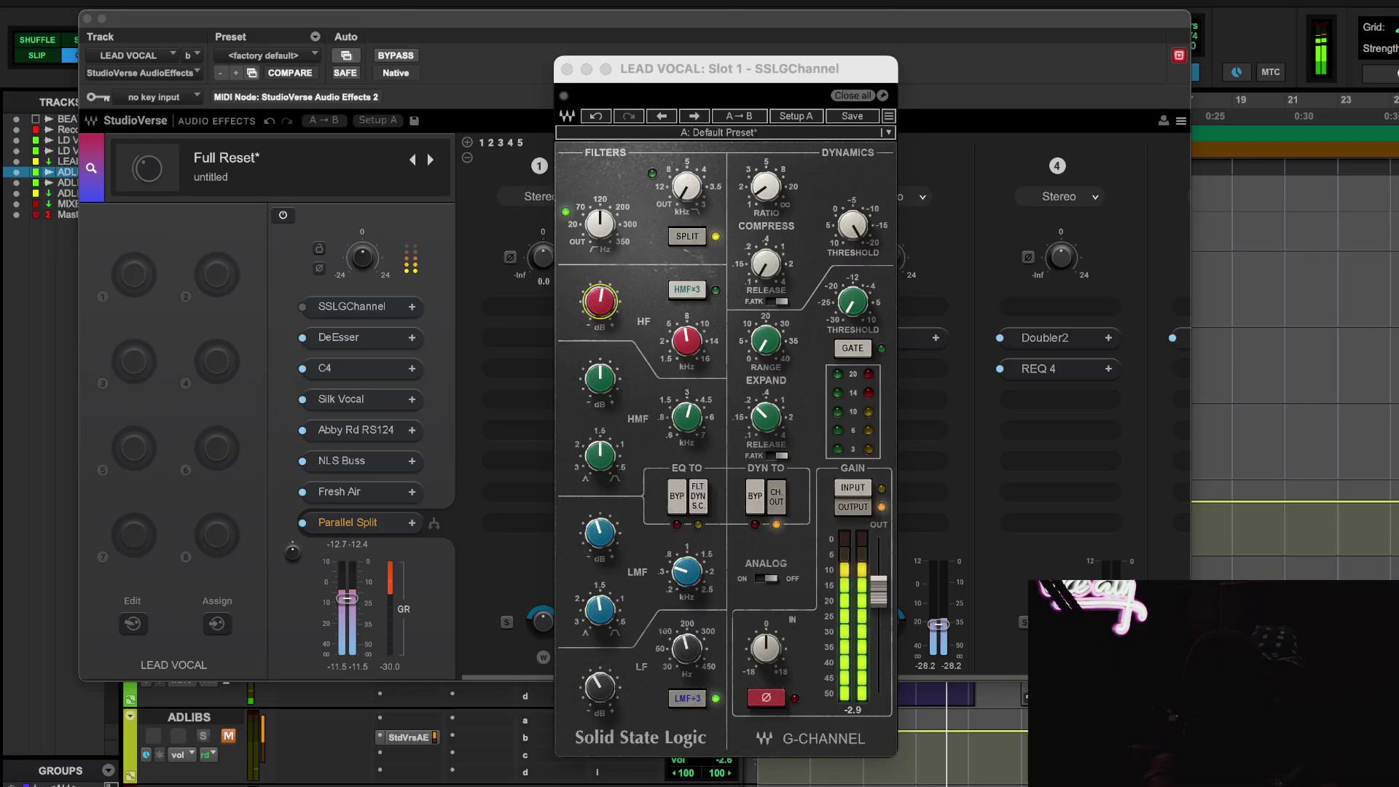
left_click(930, 398)
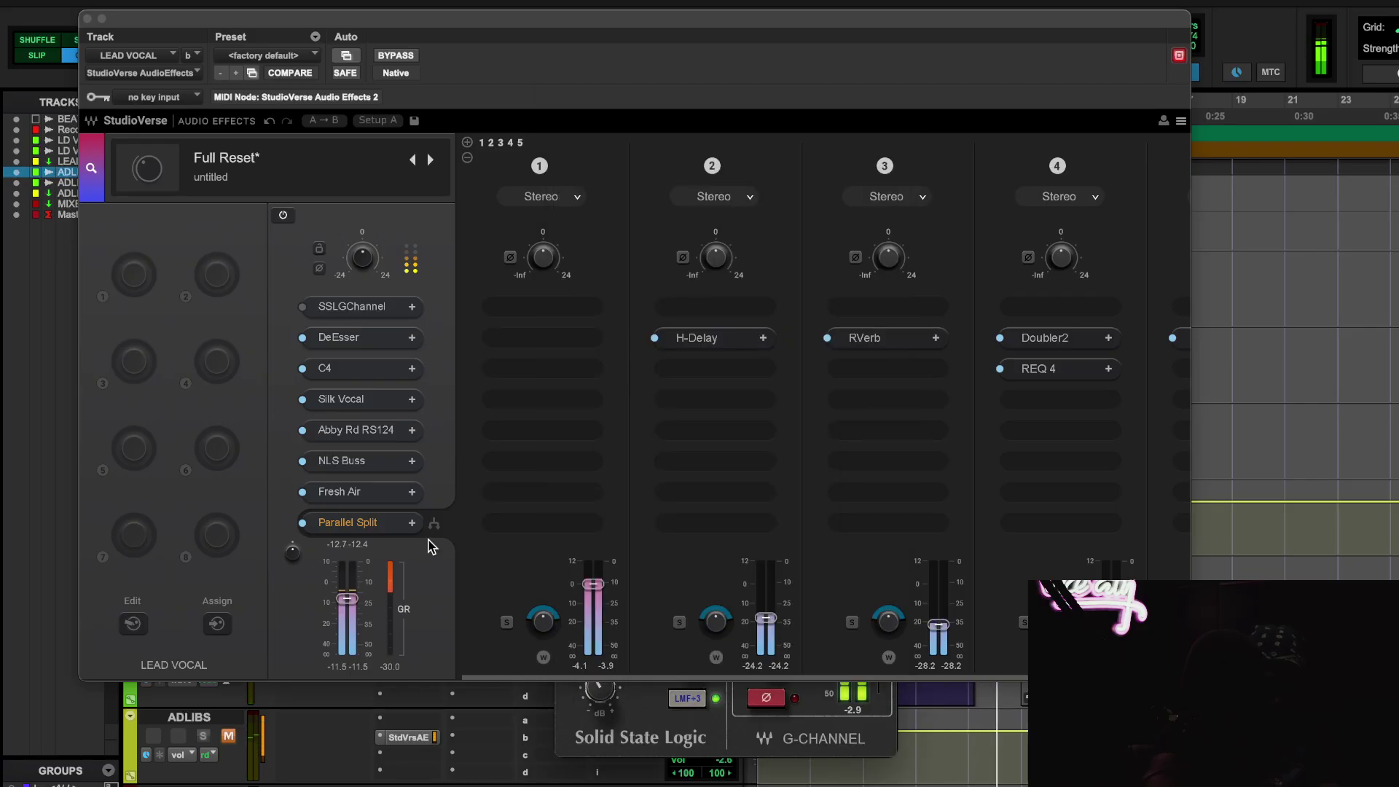
left_click(361, 305)
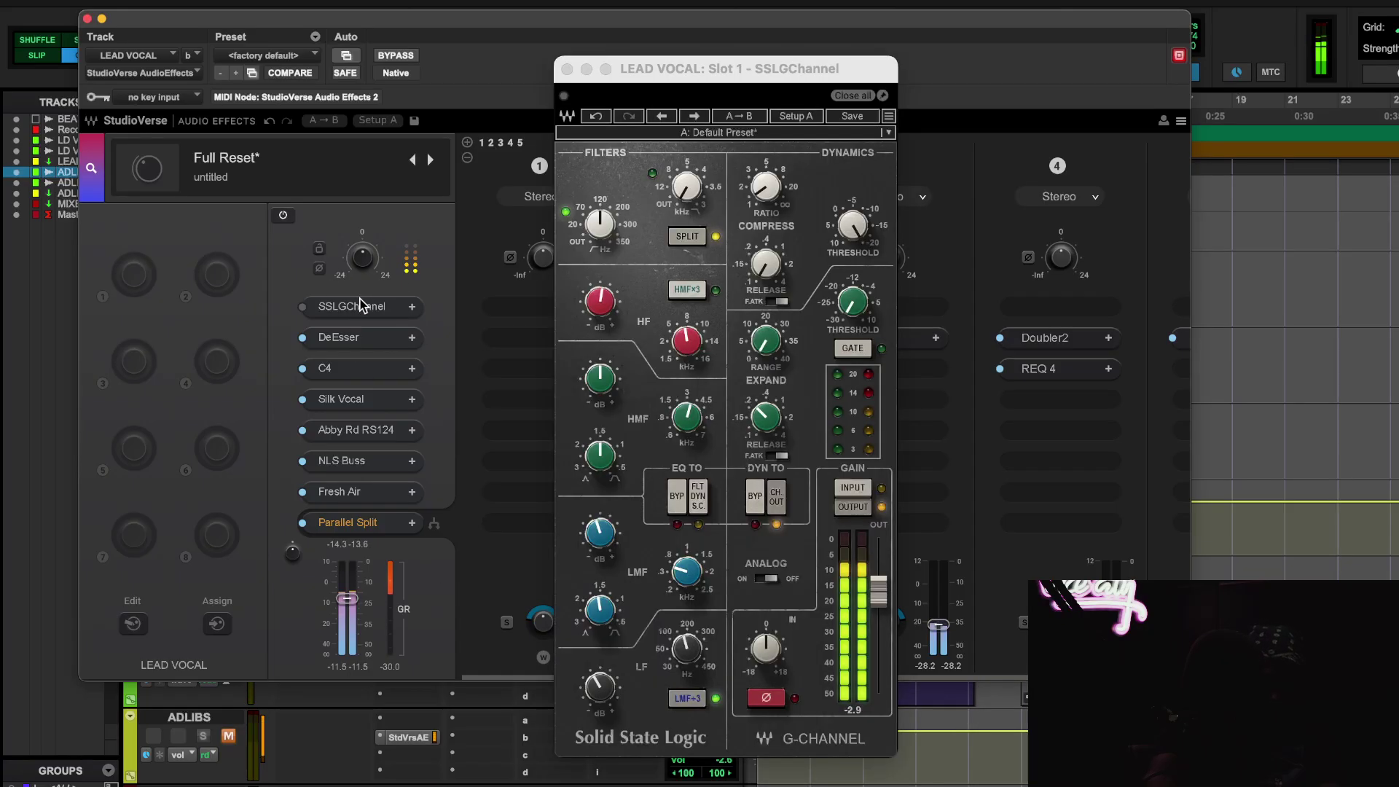
key("space")
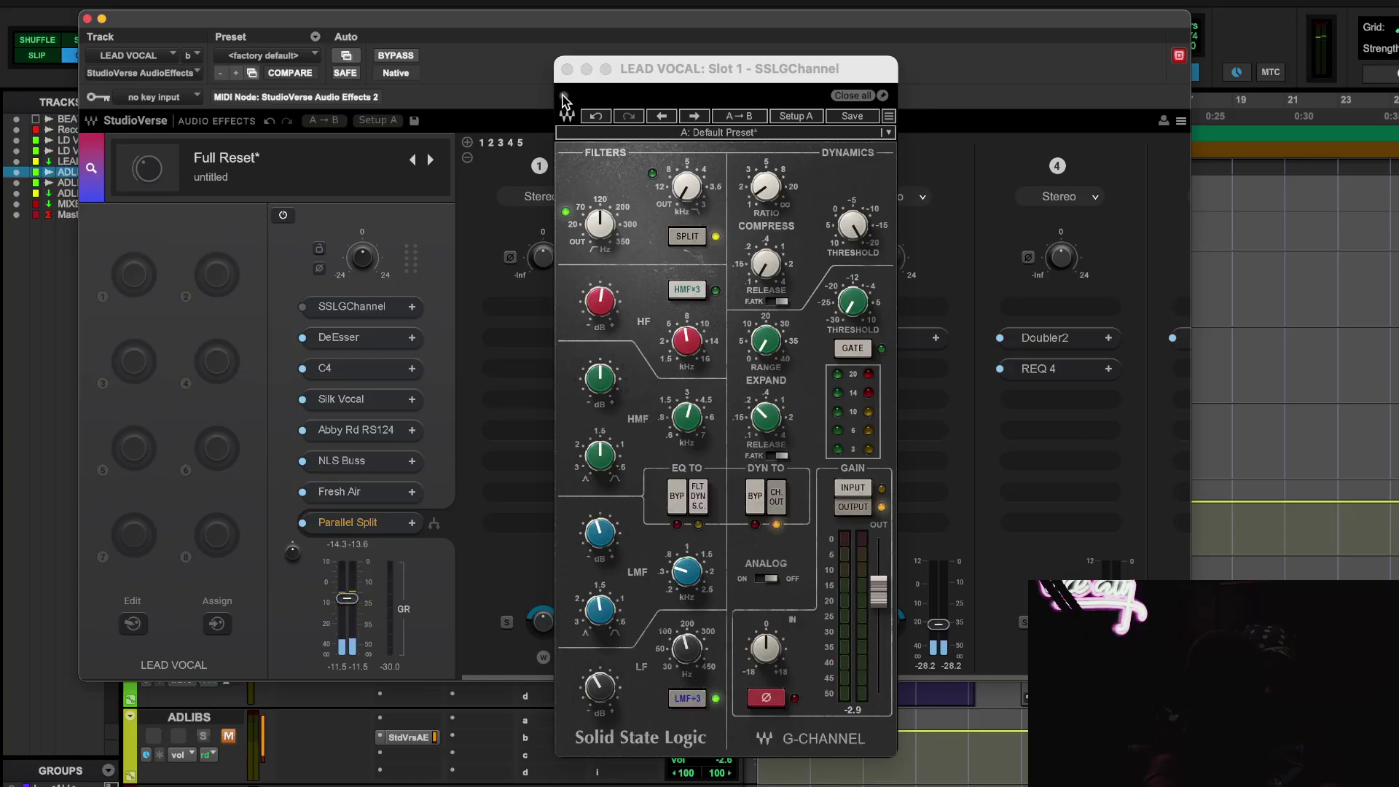
key("space")
left_click(563, 97)
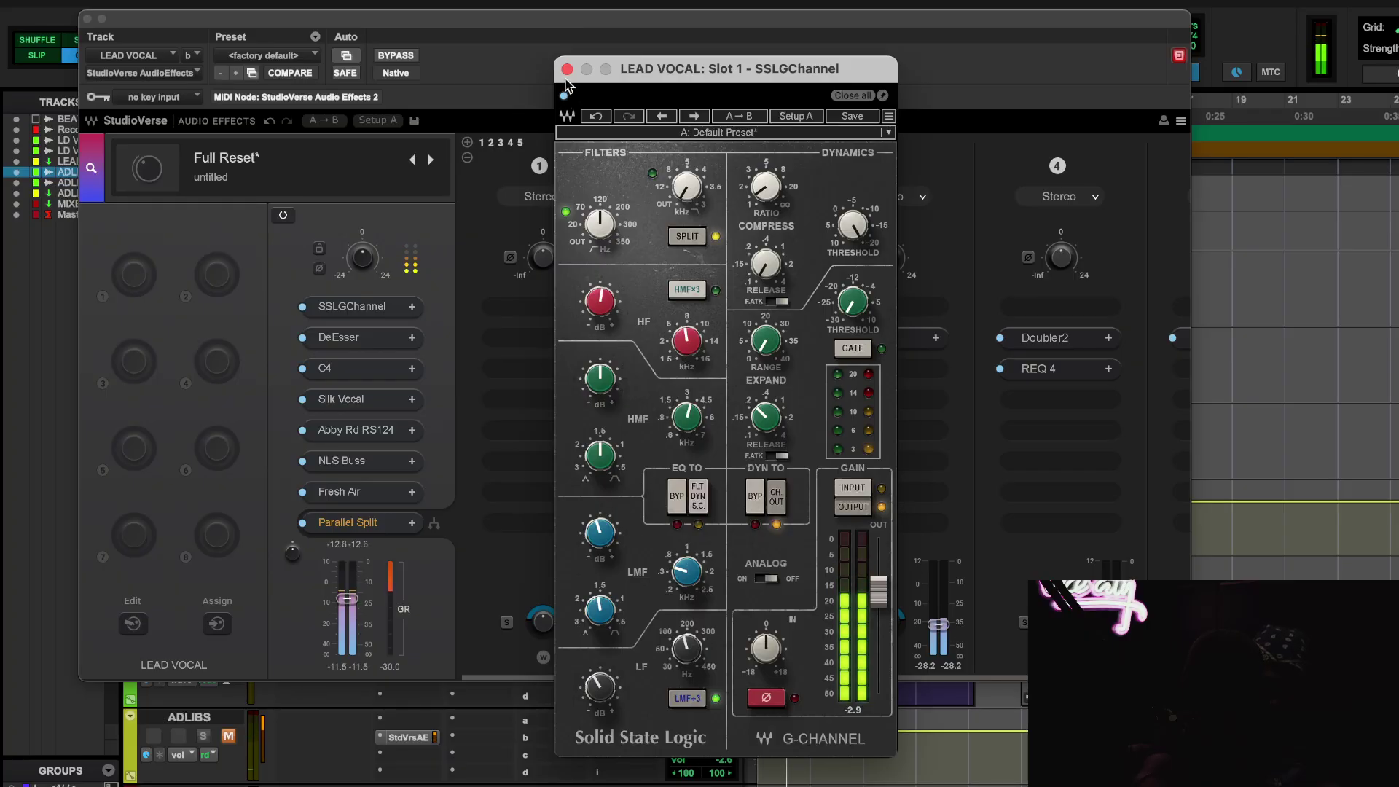
Step: Open the DeEsser in slot 2, check its threshold and attenuation during playback, and close it after stopping playback
left_click(373, 338)
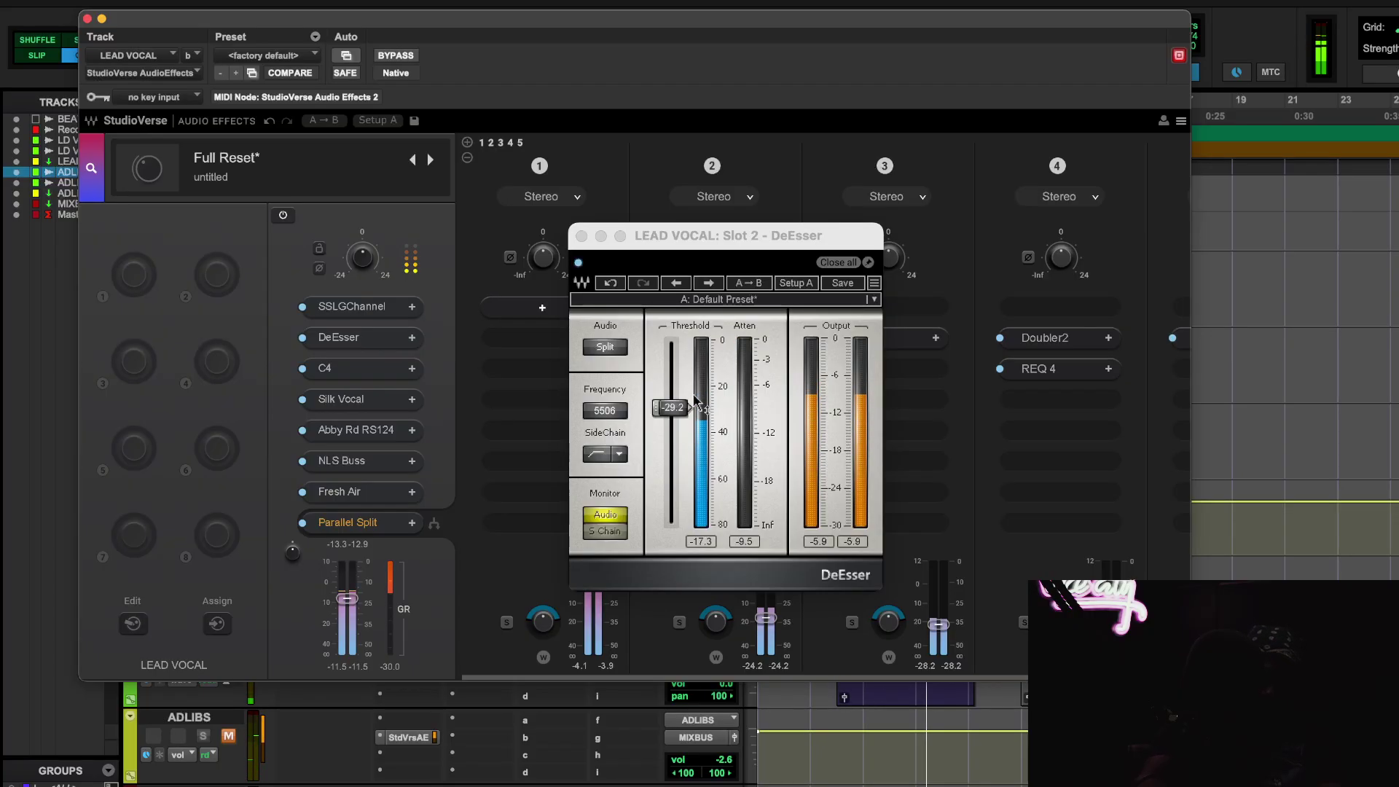
key("space")
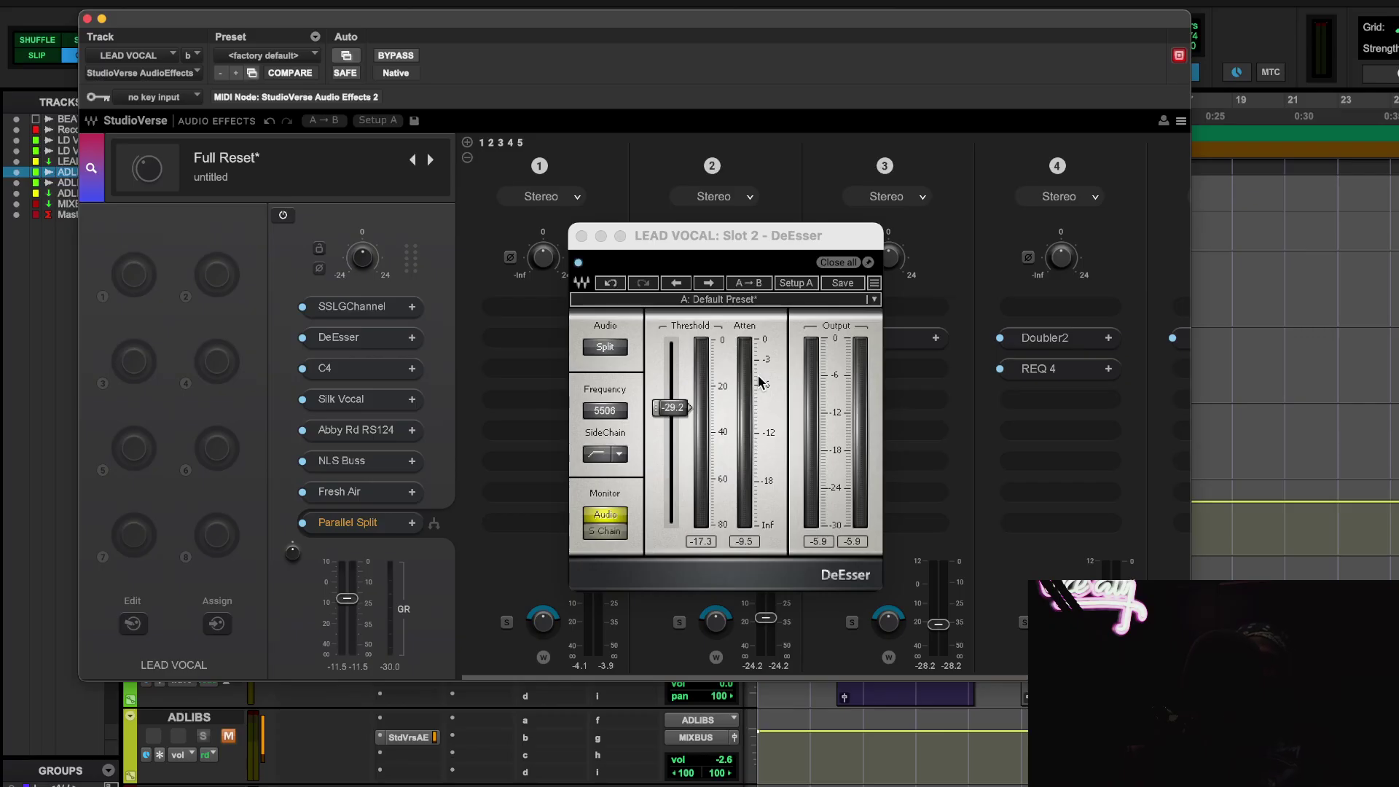
left_click(582, 236)
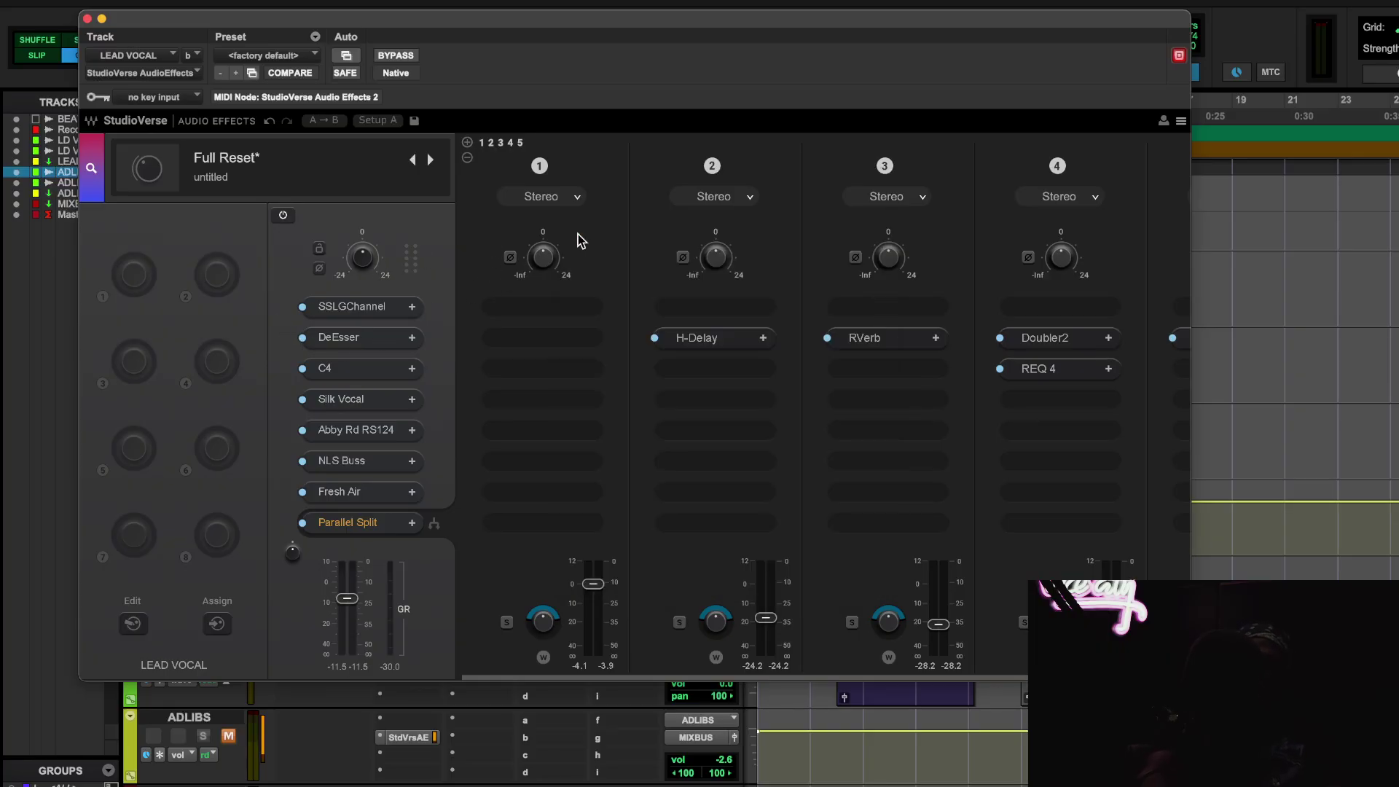
Step: Open the C4 multiband processor in slot 3 and compare the playing vocal with it bypassed and active, leaving it active
left_click(337, 366)
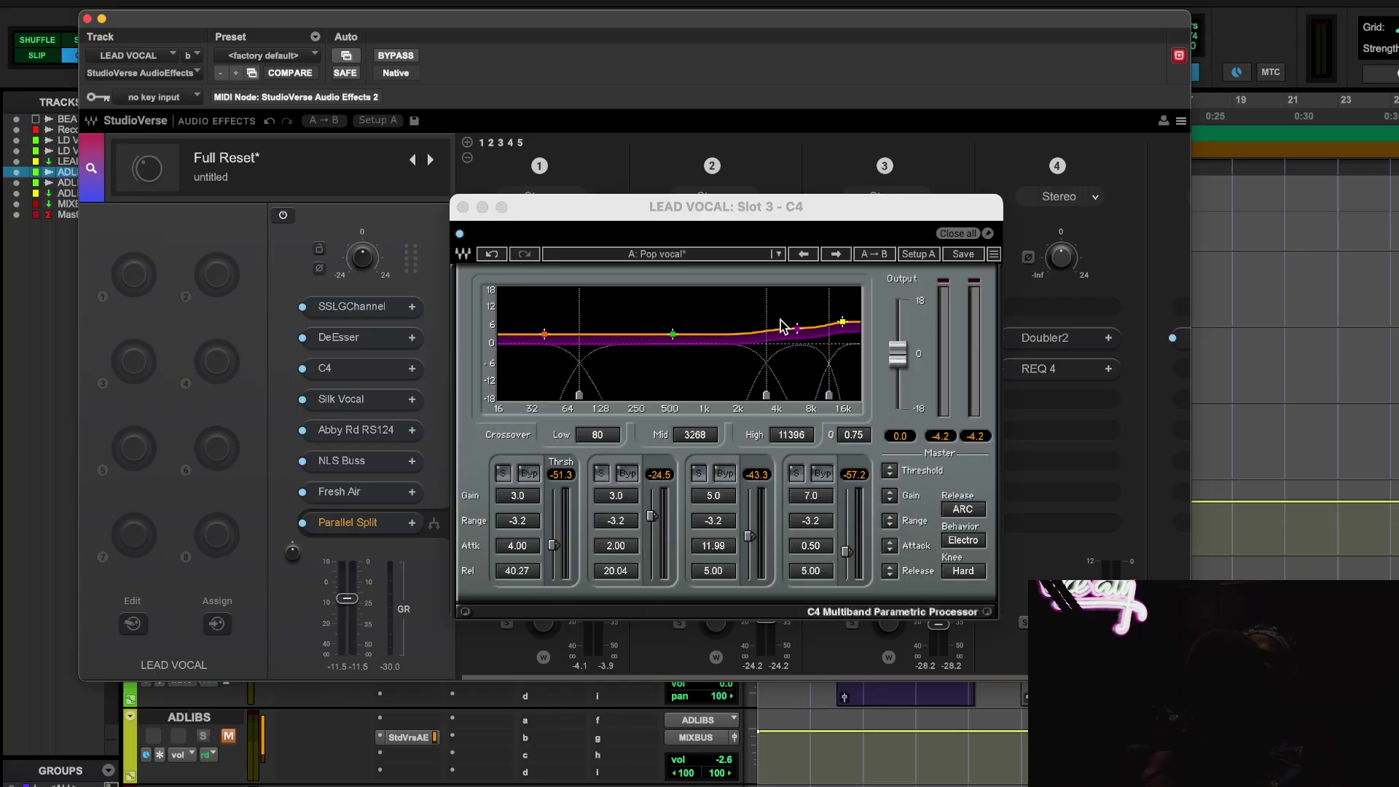
key("space")
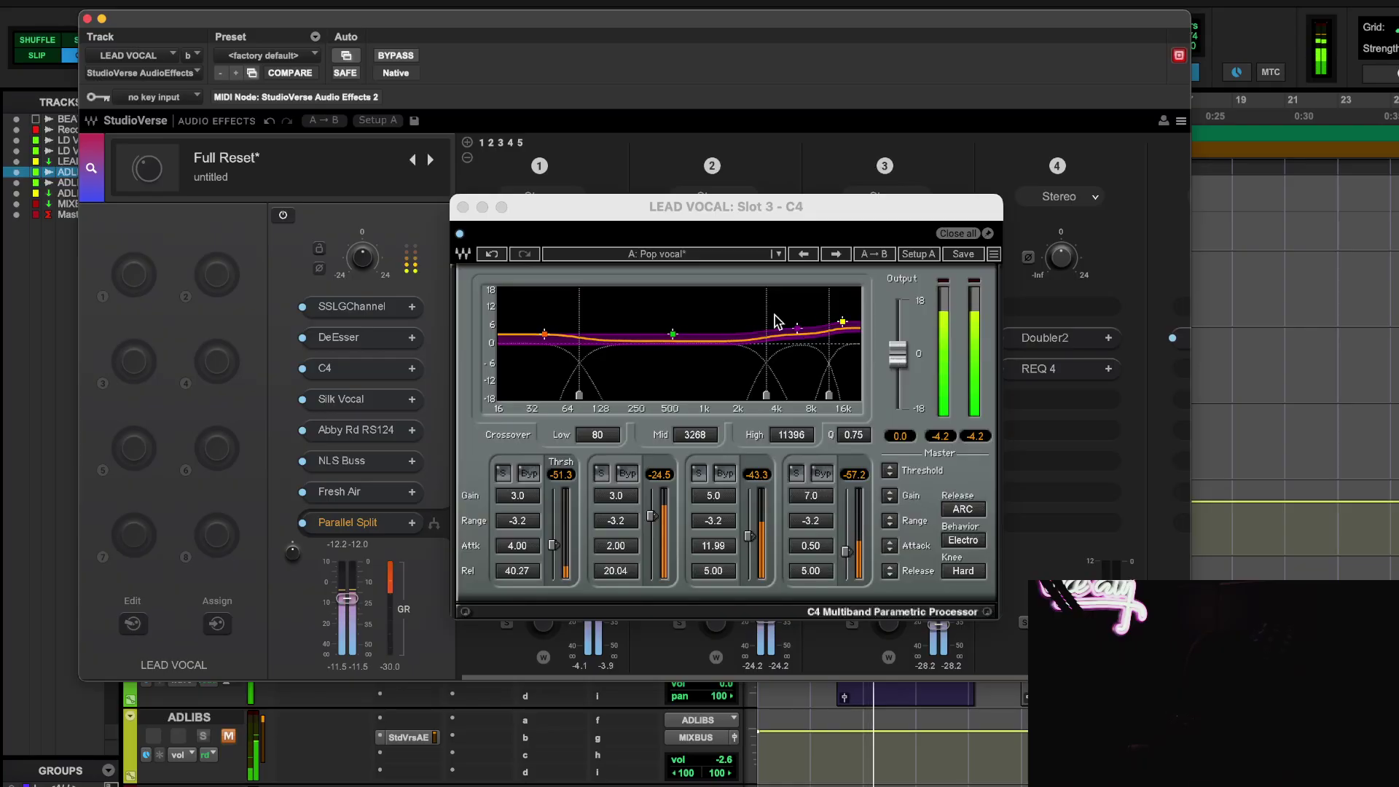
left_click(460, 234)
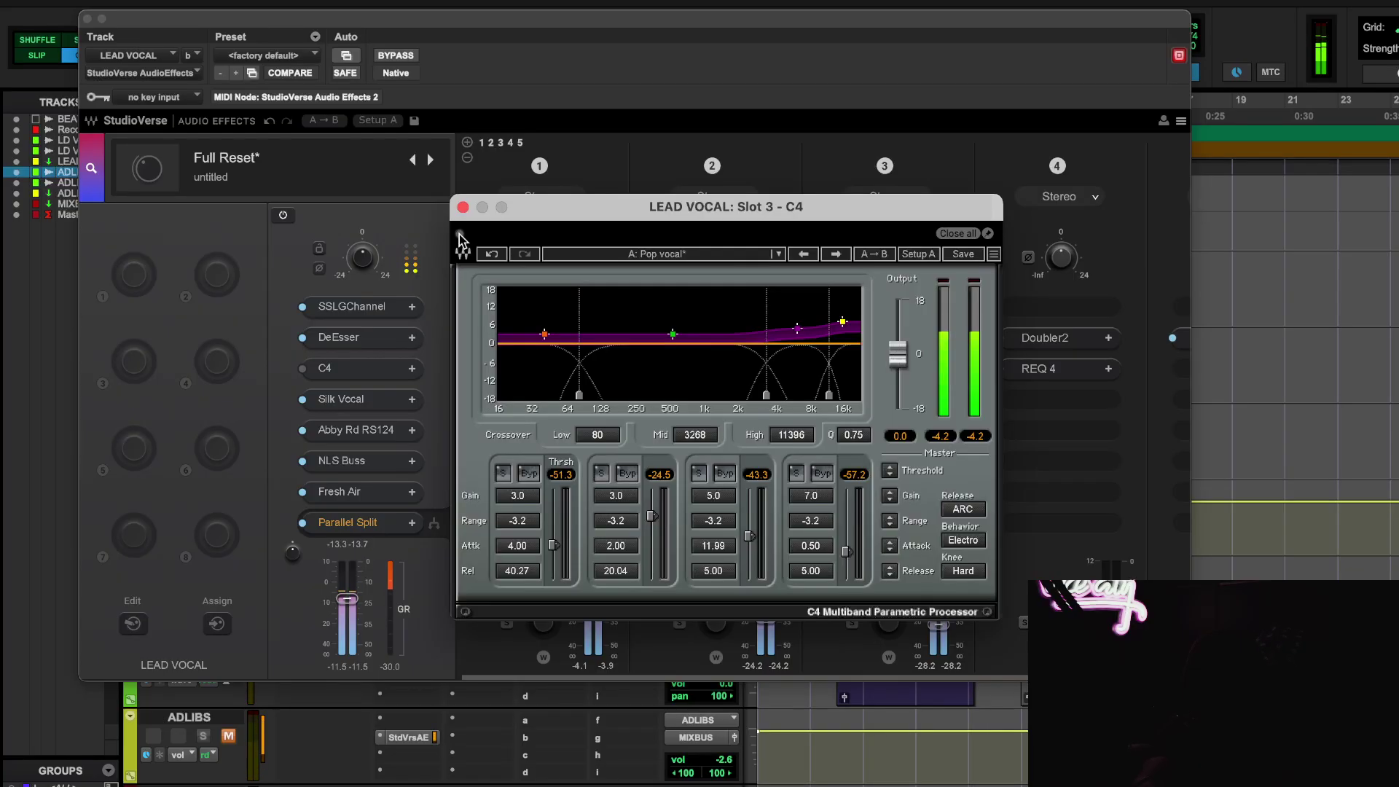
left_click(459, 235)
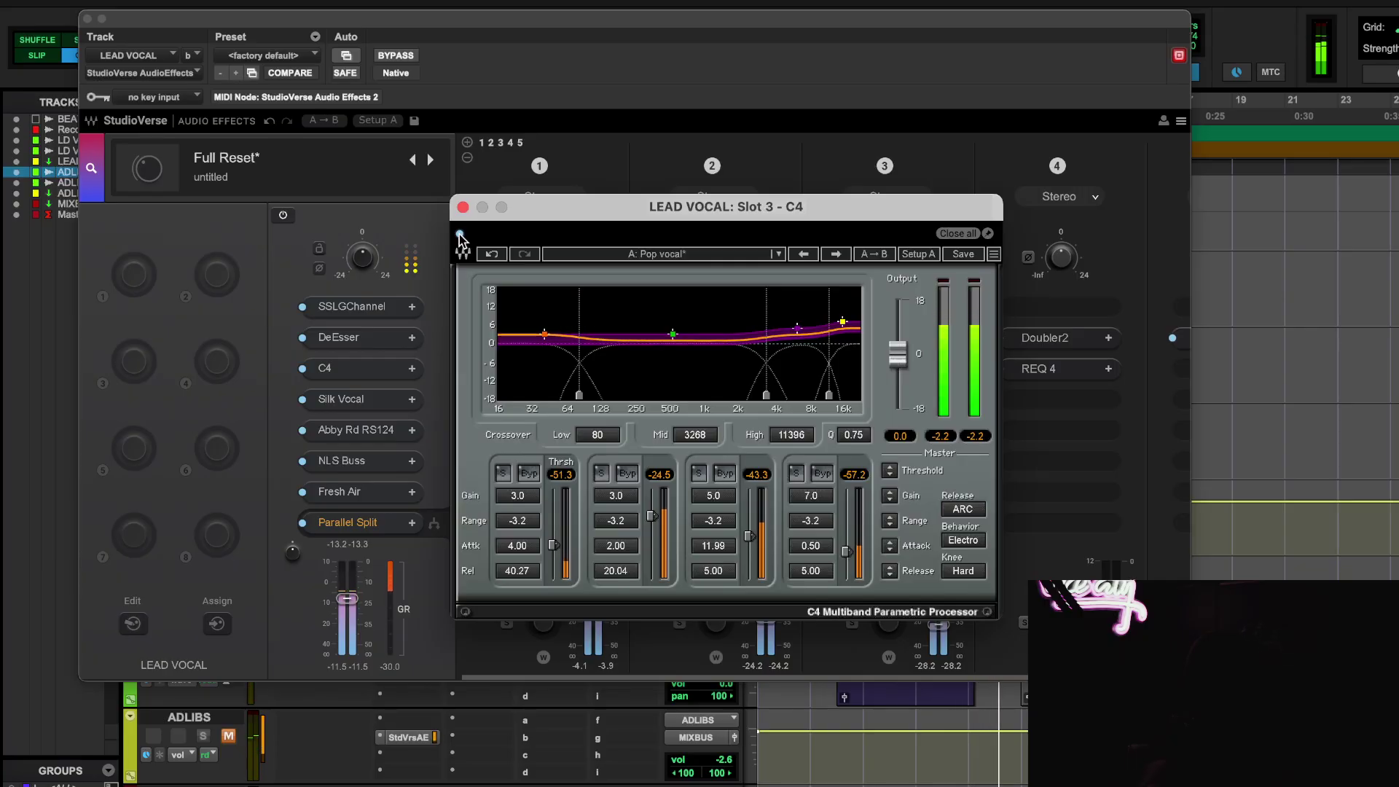
Step: Close the C4 and open Silk Vocal in slot 4 to examine its Low, Mid and High settings
left_click(463, 207)
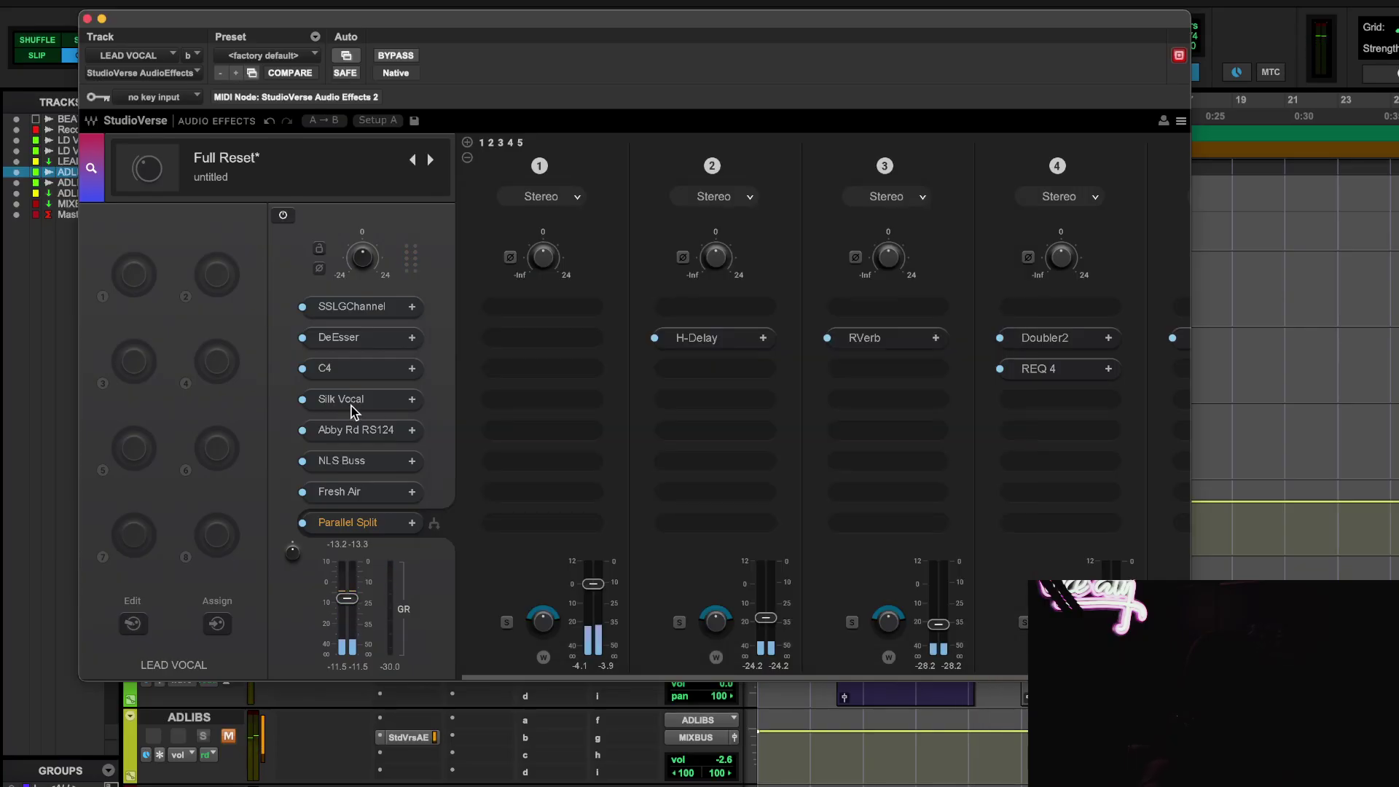
left_click(351, 405)
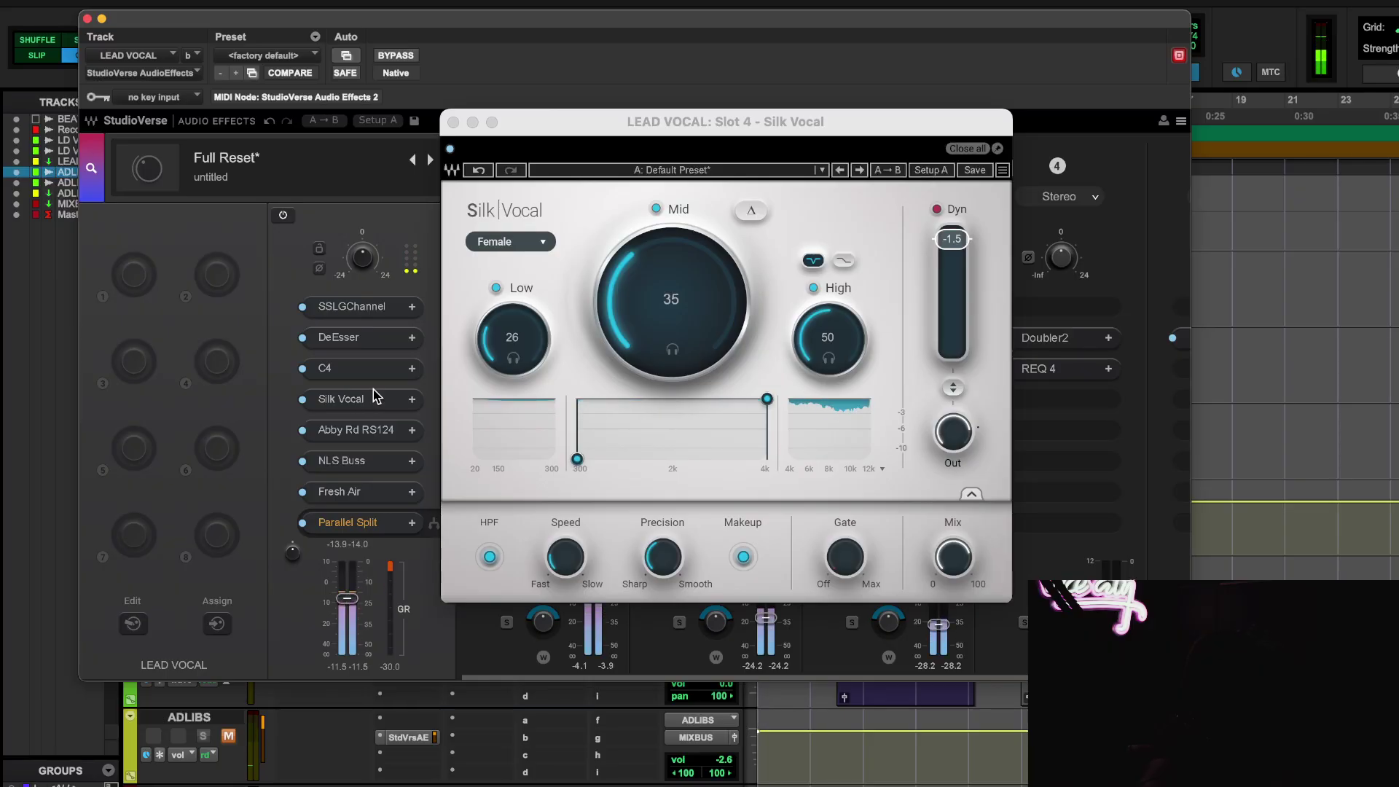
key("space")
left_click(343, 378)
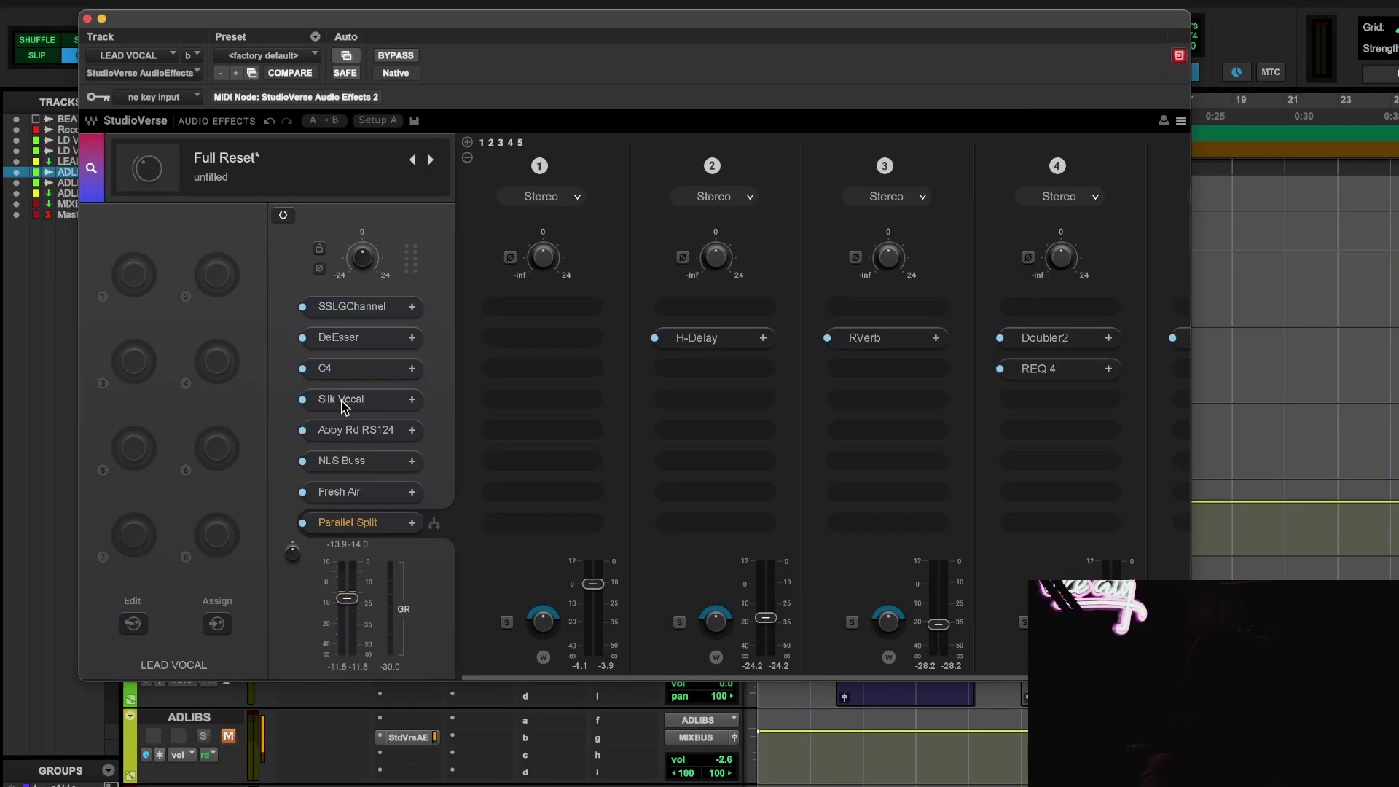
left_click(341, 403)
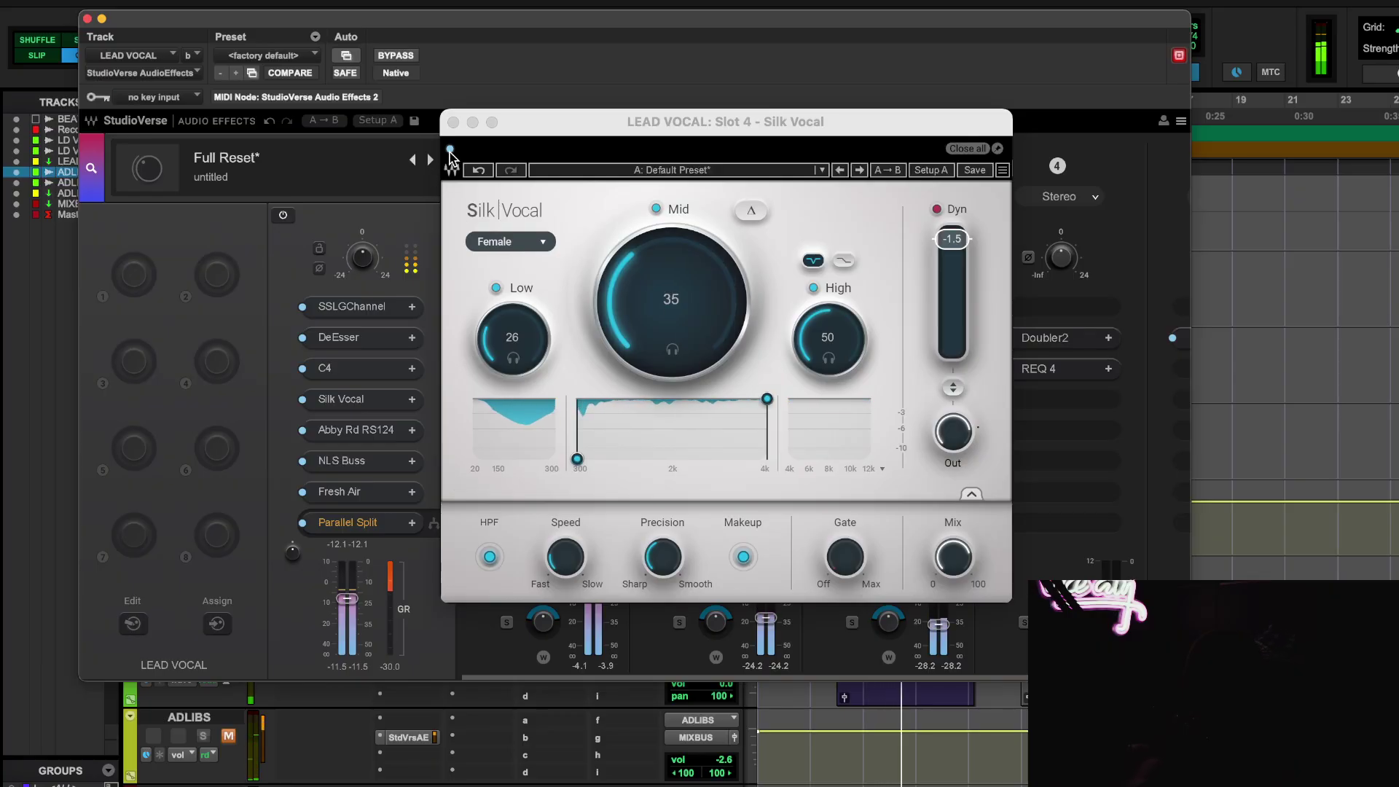
Step: Compare the playing lead vocal with Silk Vocal bypassed and active, leave it active, and close it
left_click(541, 122)
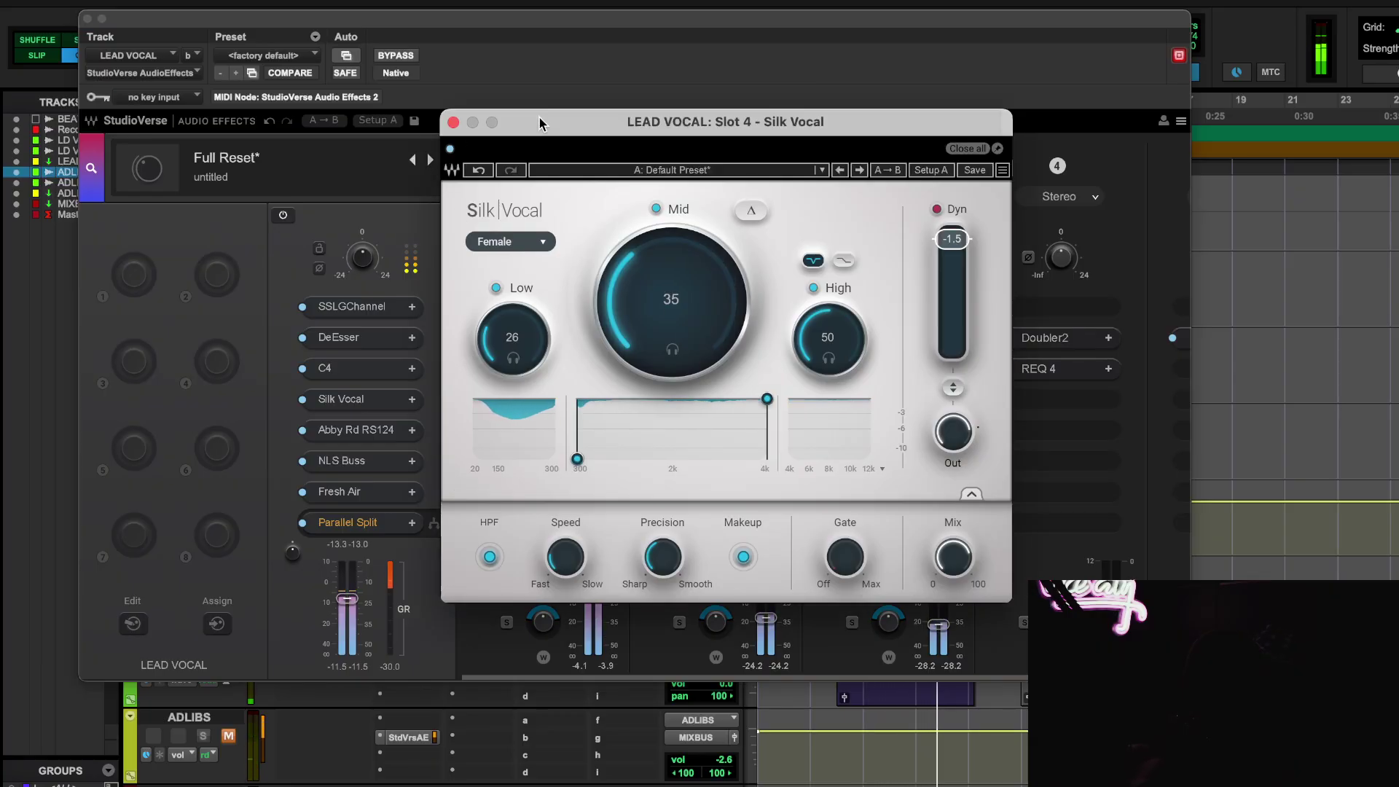
left_click_drag(541, 122, 511, 123)
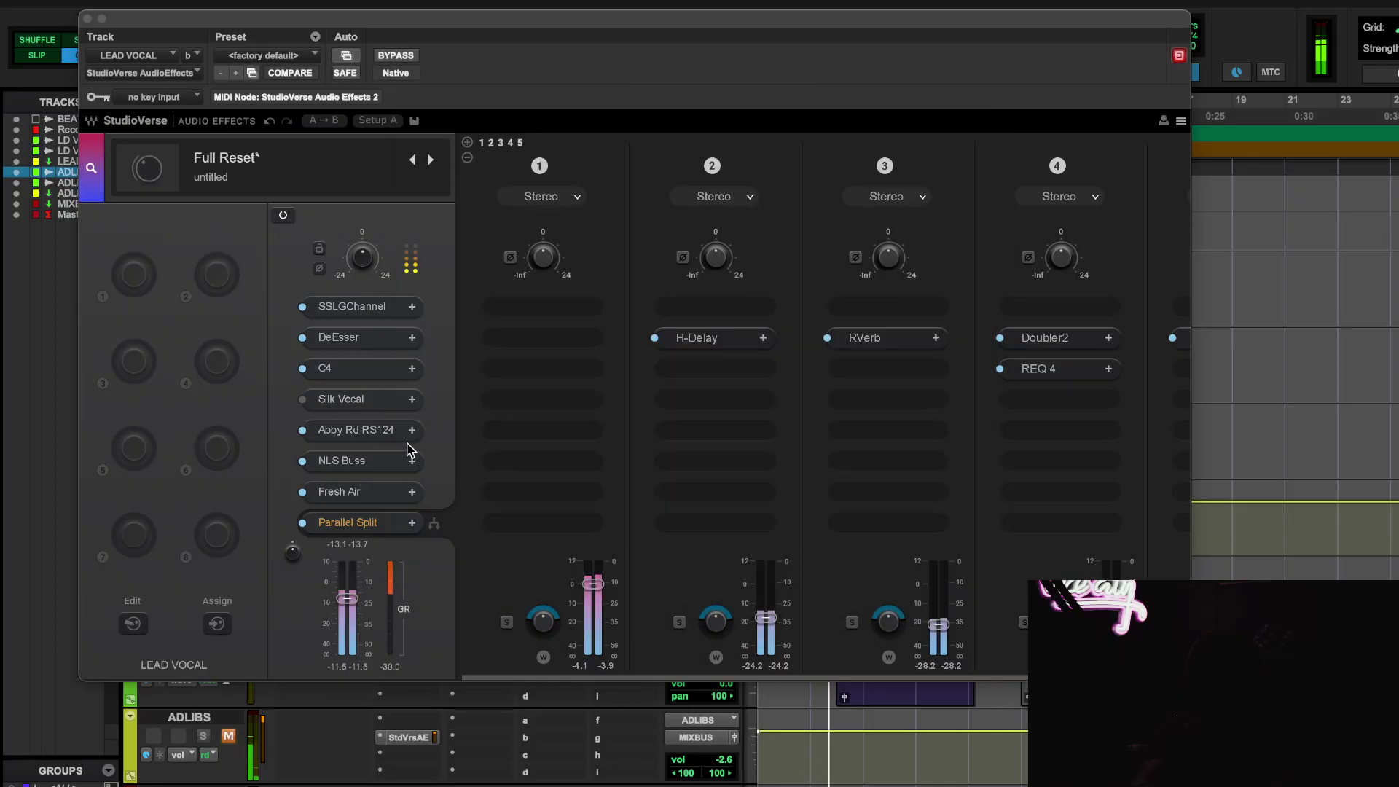
left_click(355, 400)
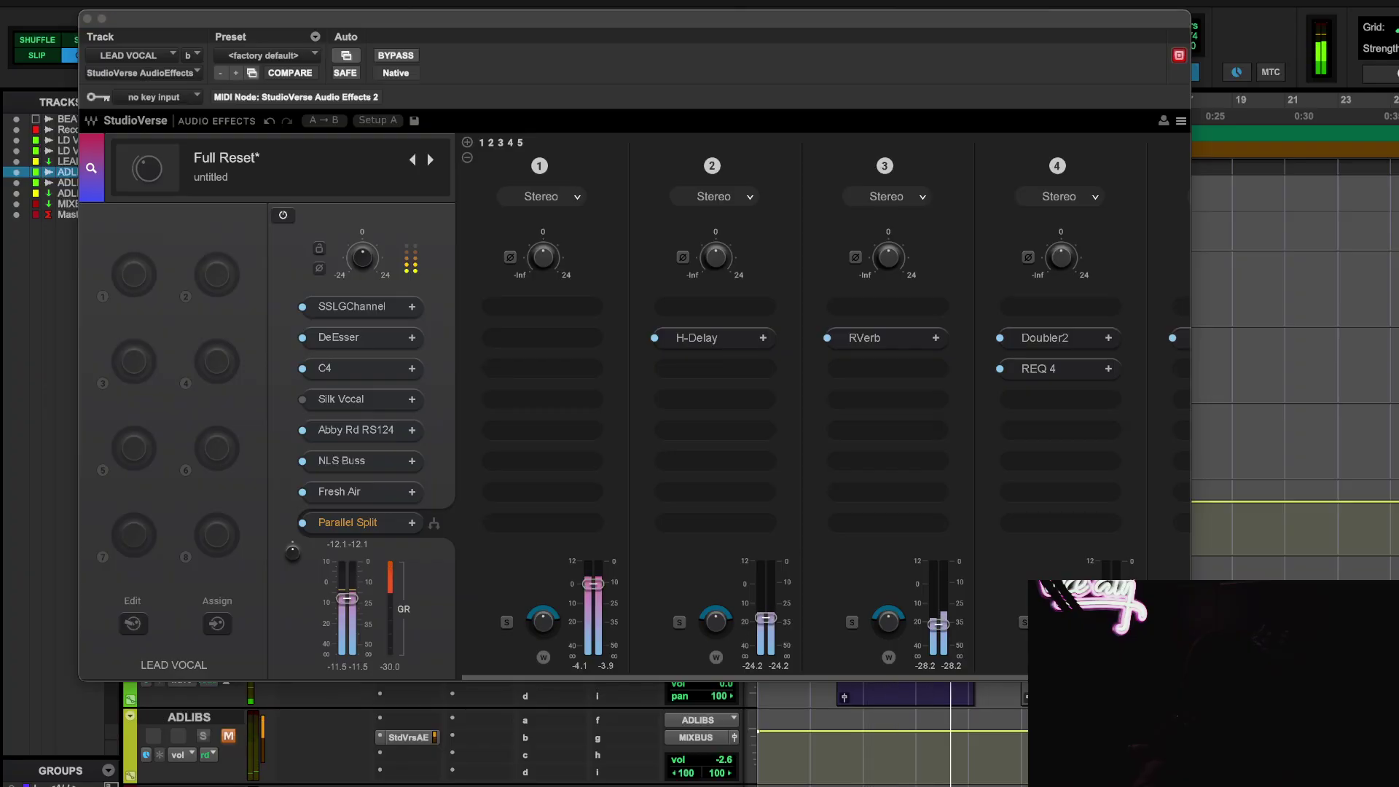
left_click(346, 403)
left_click(345, 404)
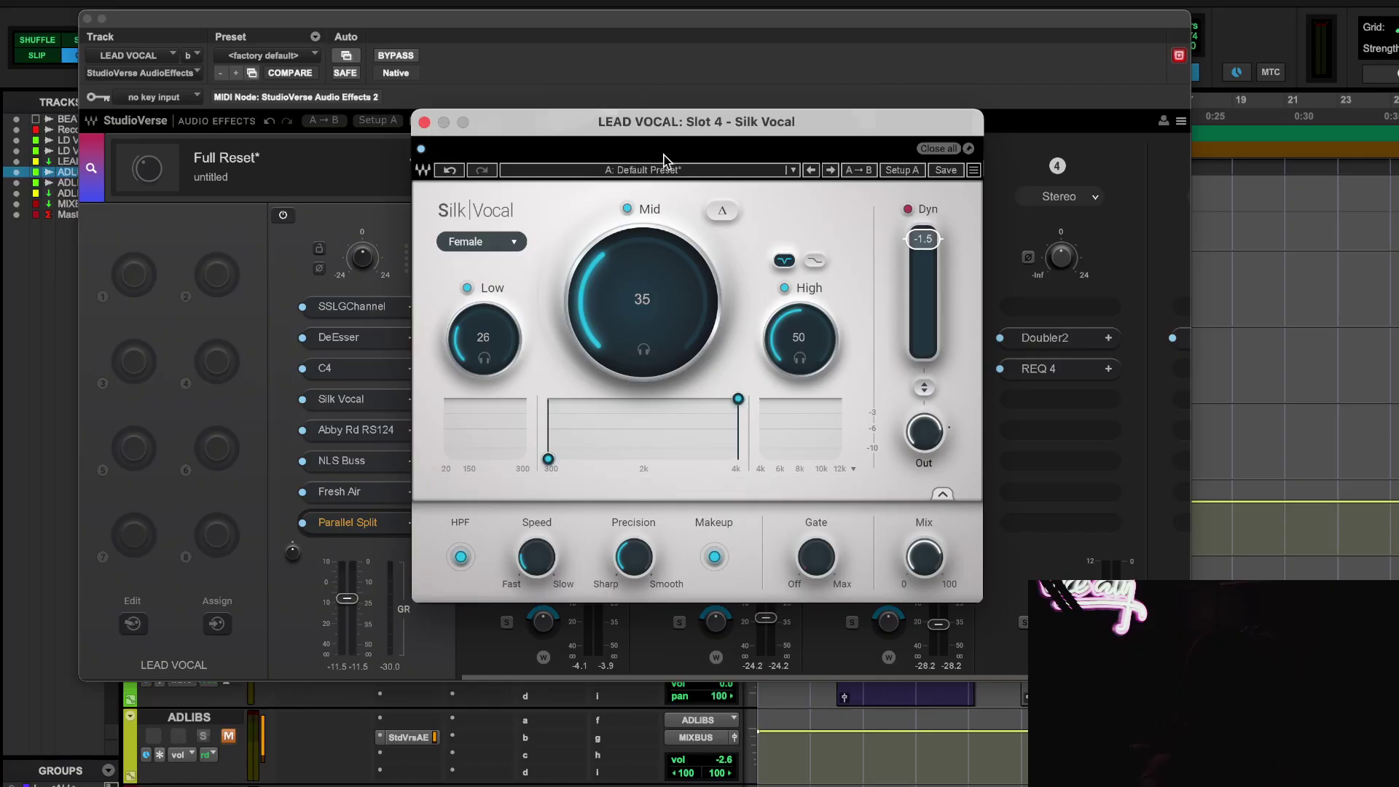
left_click(424, 123)
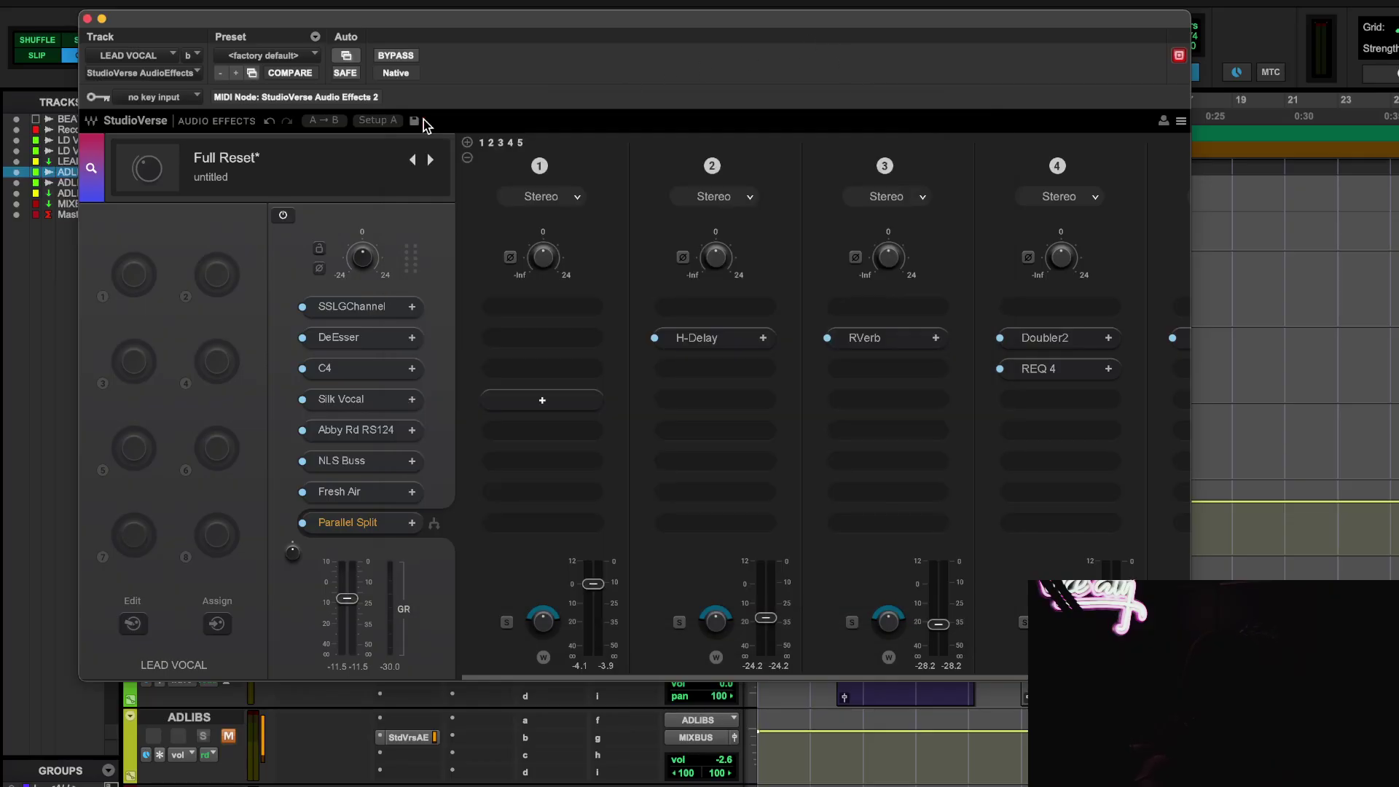
left_click(359, 403)
left_click(425, 124)
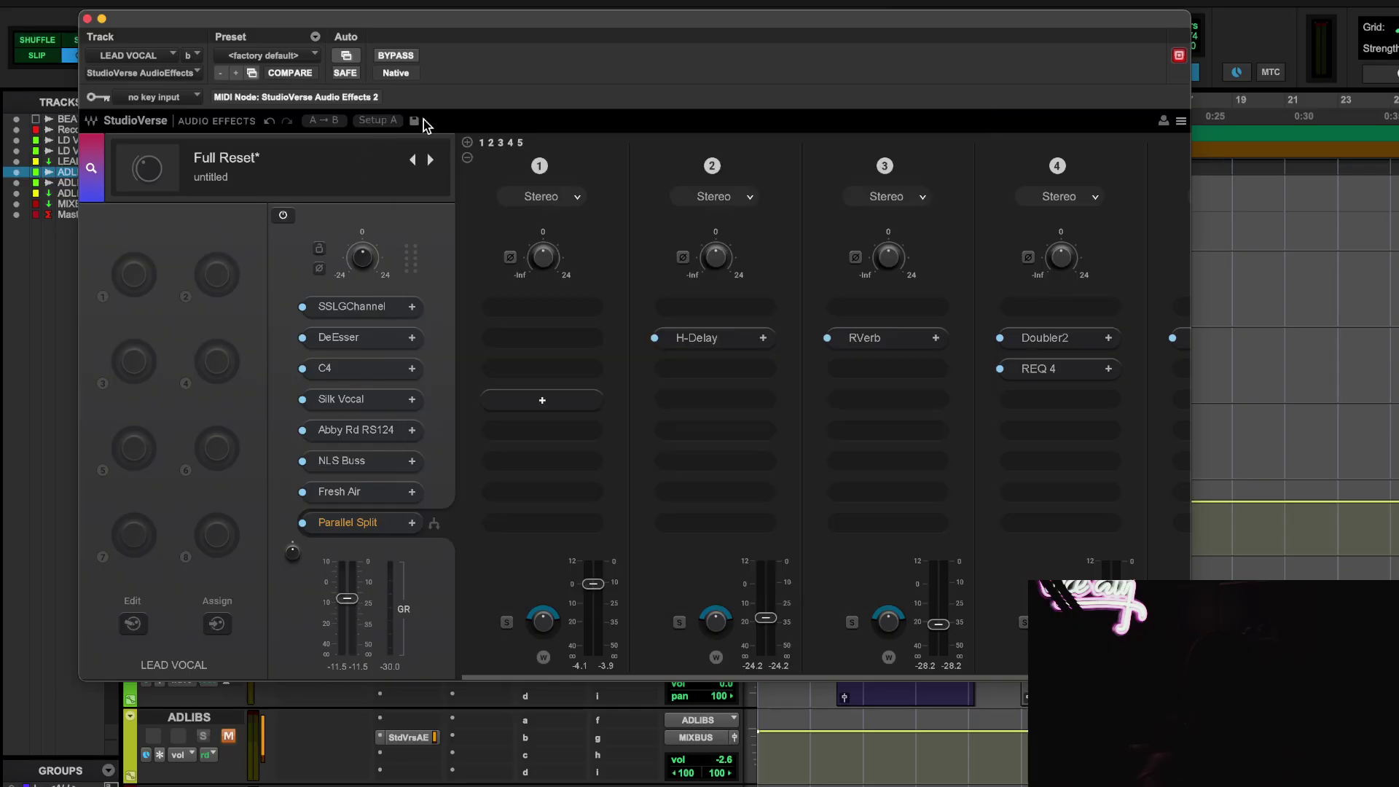
Step: Open the Abbey Road RS124 in slot 5 and examine its mix and sidechain high-pass settings
left_click(362, 435)
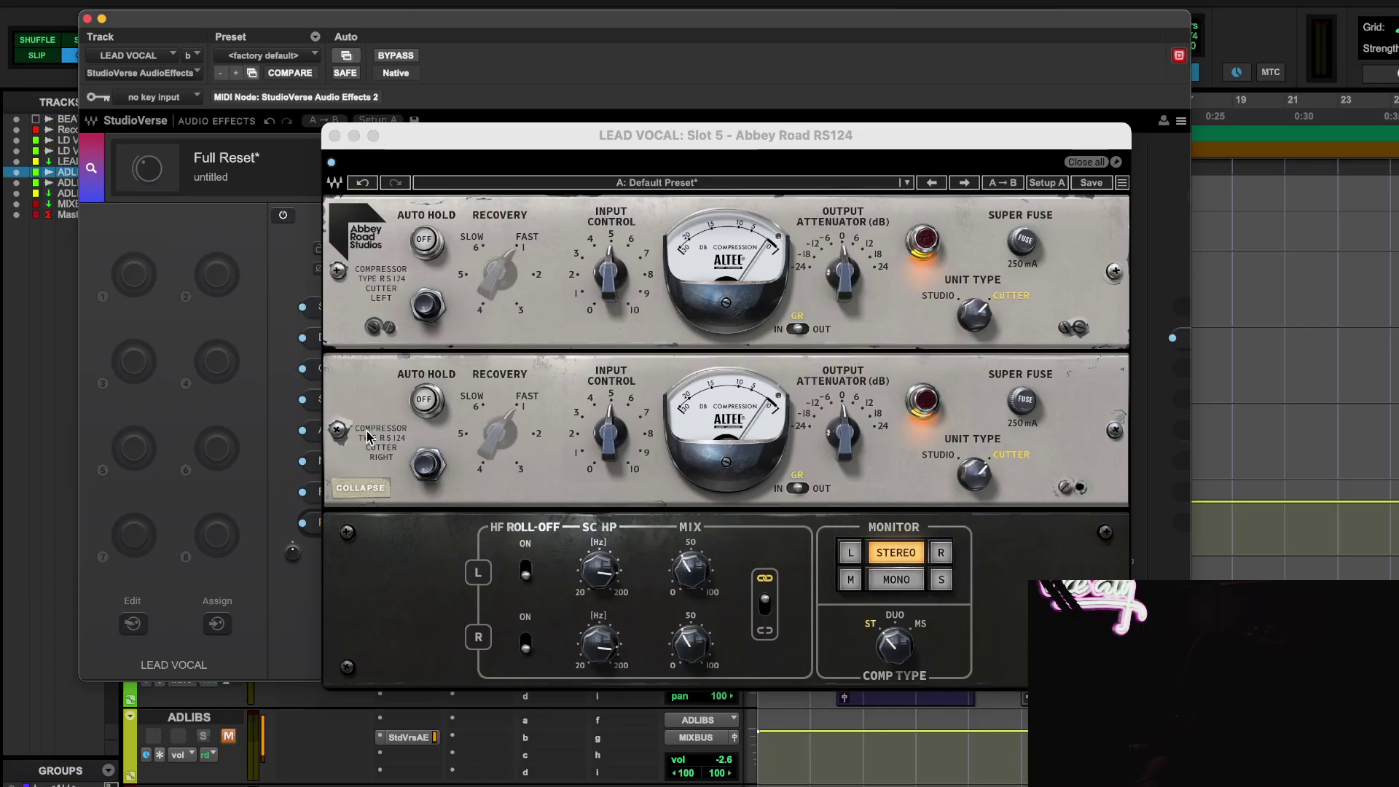
left_click_drag(660, 145, 751, 143)
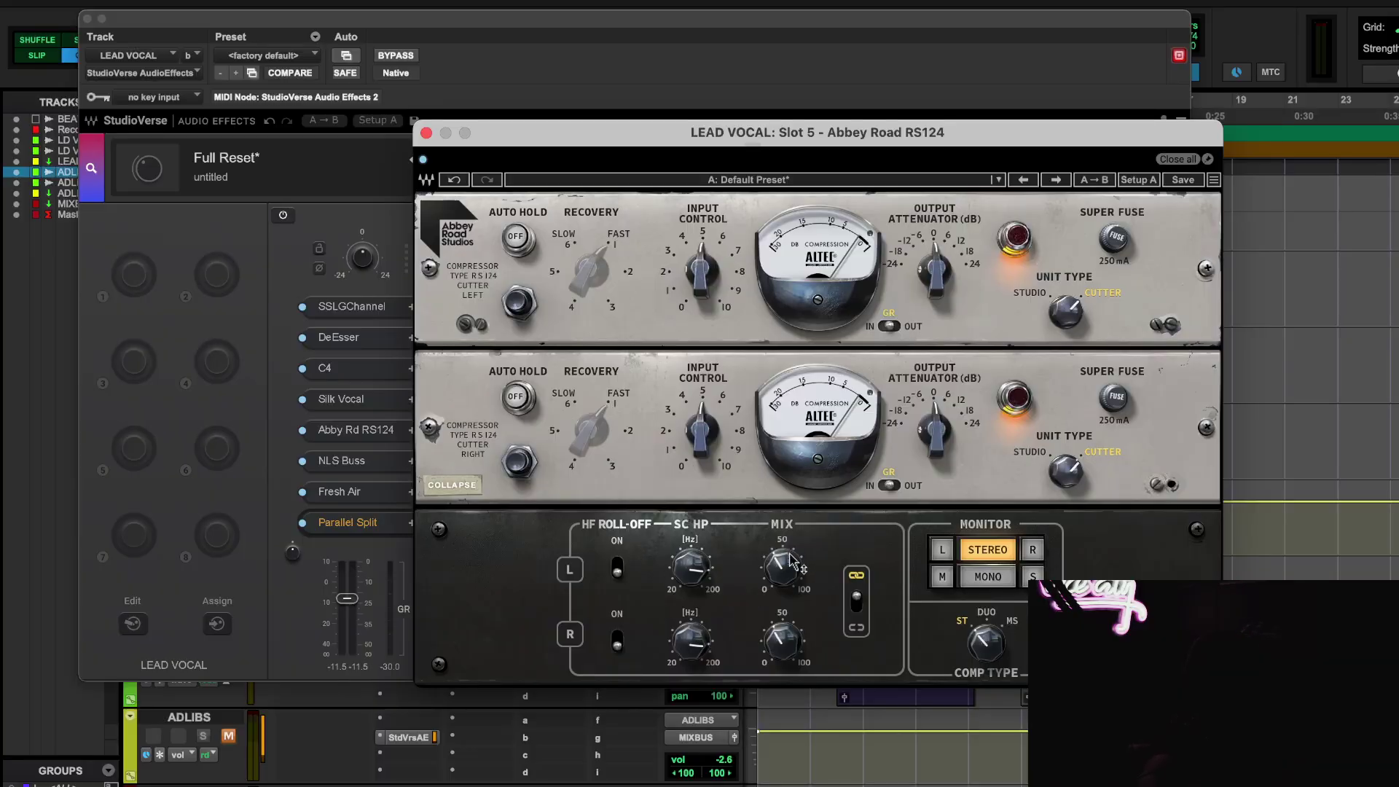
left_click_drag(785, 564, 785, 563)
left_click(691, 567)
Step: Play the lead vocal with the slot 5 RS124 bypassed and active, then close the compressor while it is active
key("space")
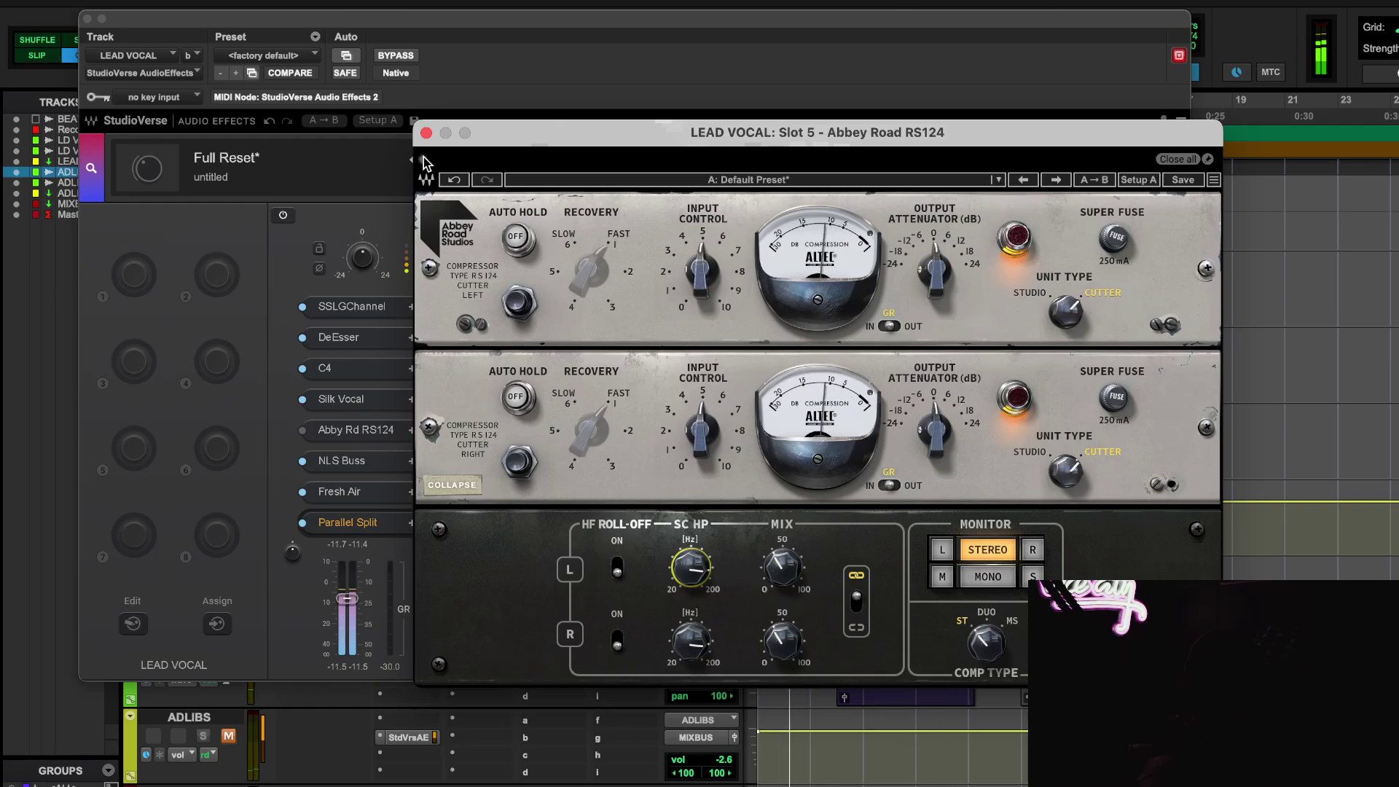
left_click_drag(607, 134, 557, 52)
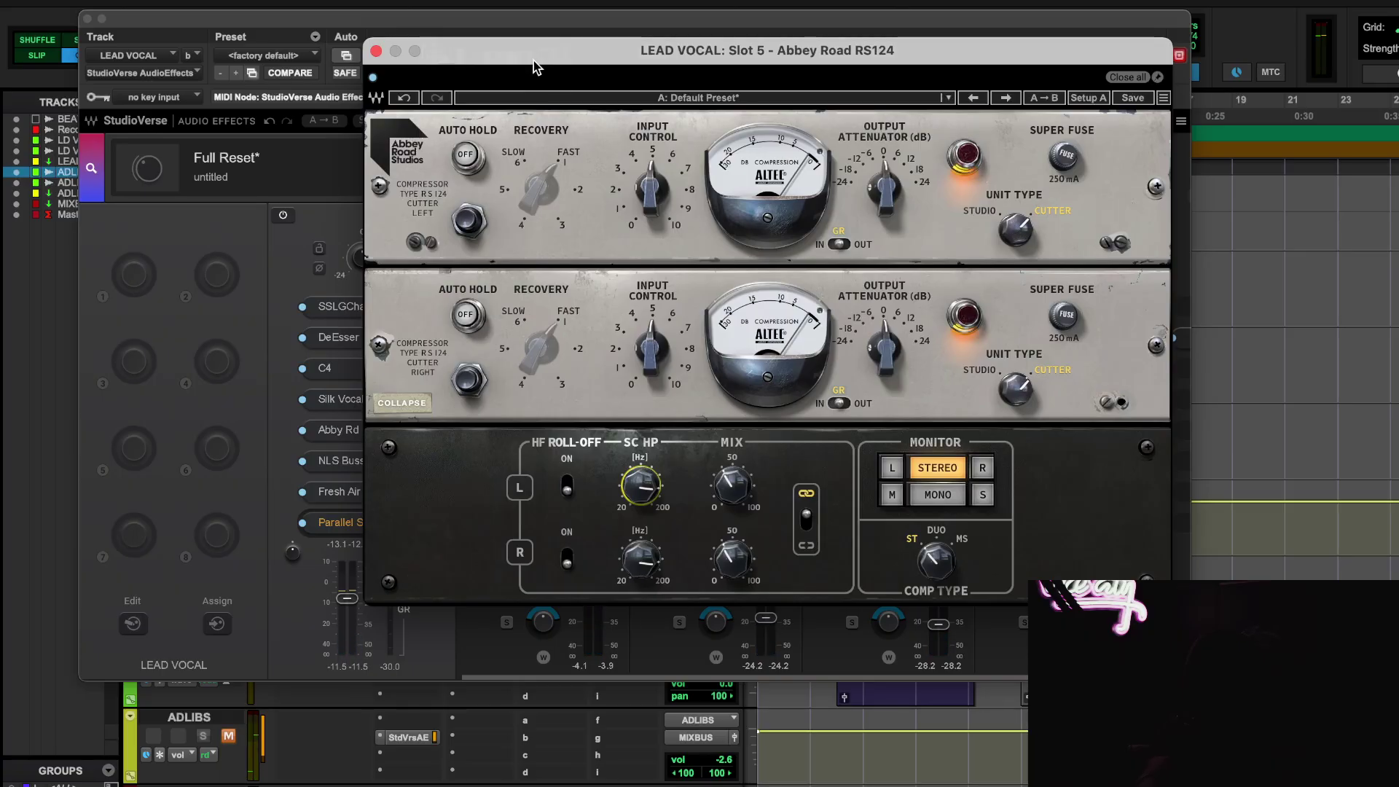
left_click(376, 50)
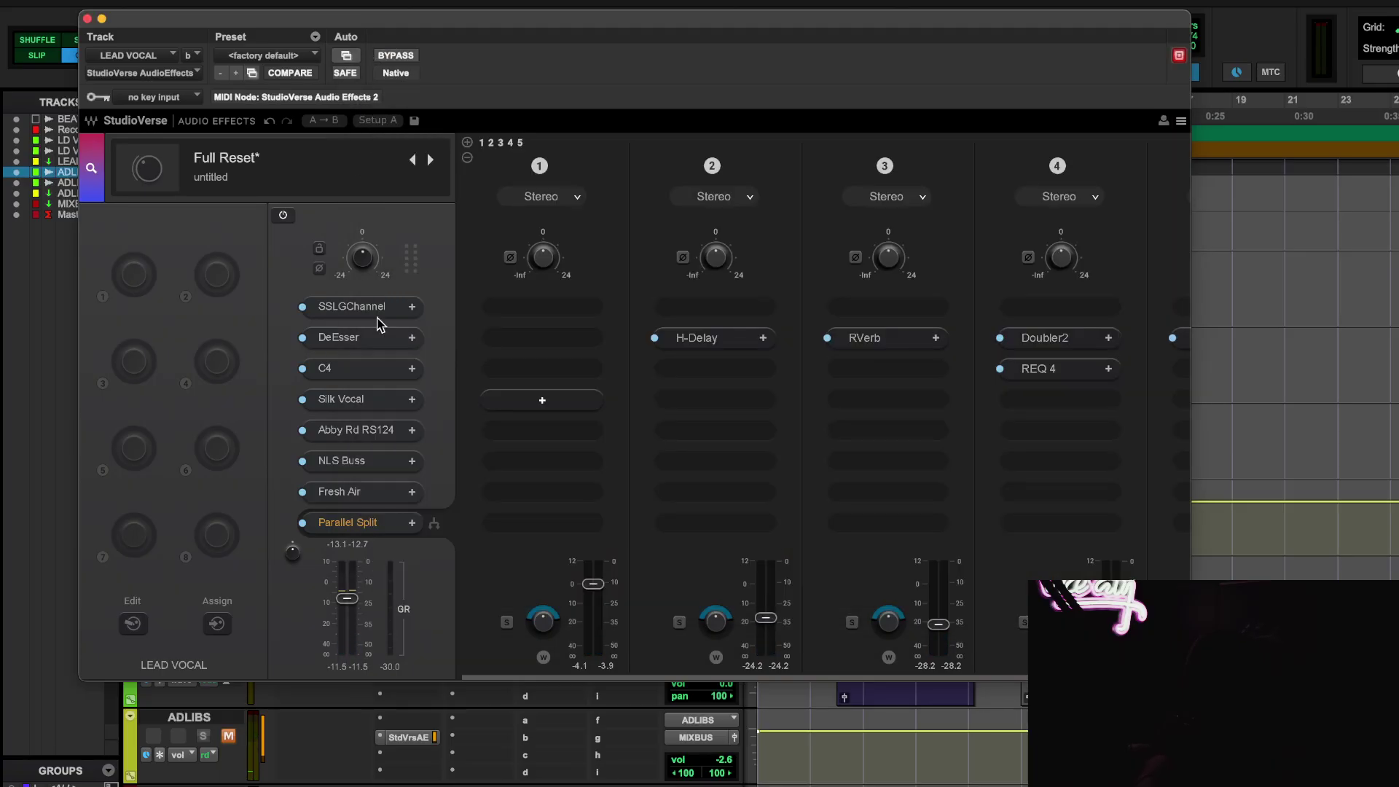
Step: Audition the NLS Buss in slot 6 and Fresh Air in slot 7 bypassed and active on the playing vocal, leaving both active
left_click(365, 465)
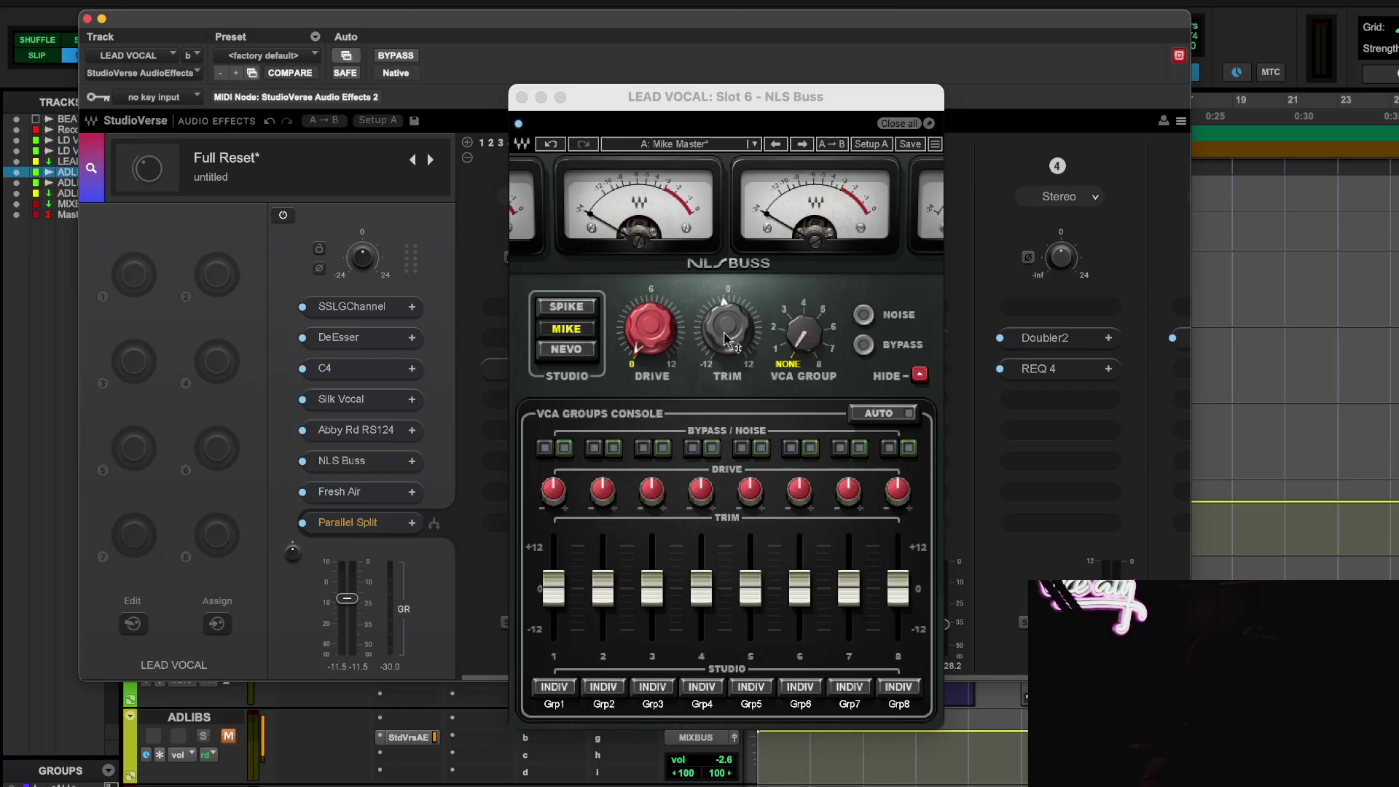
left_click(519, 125)
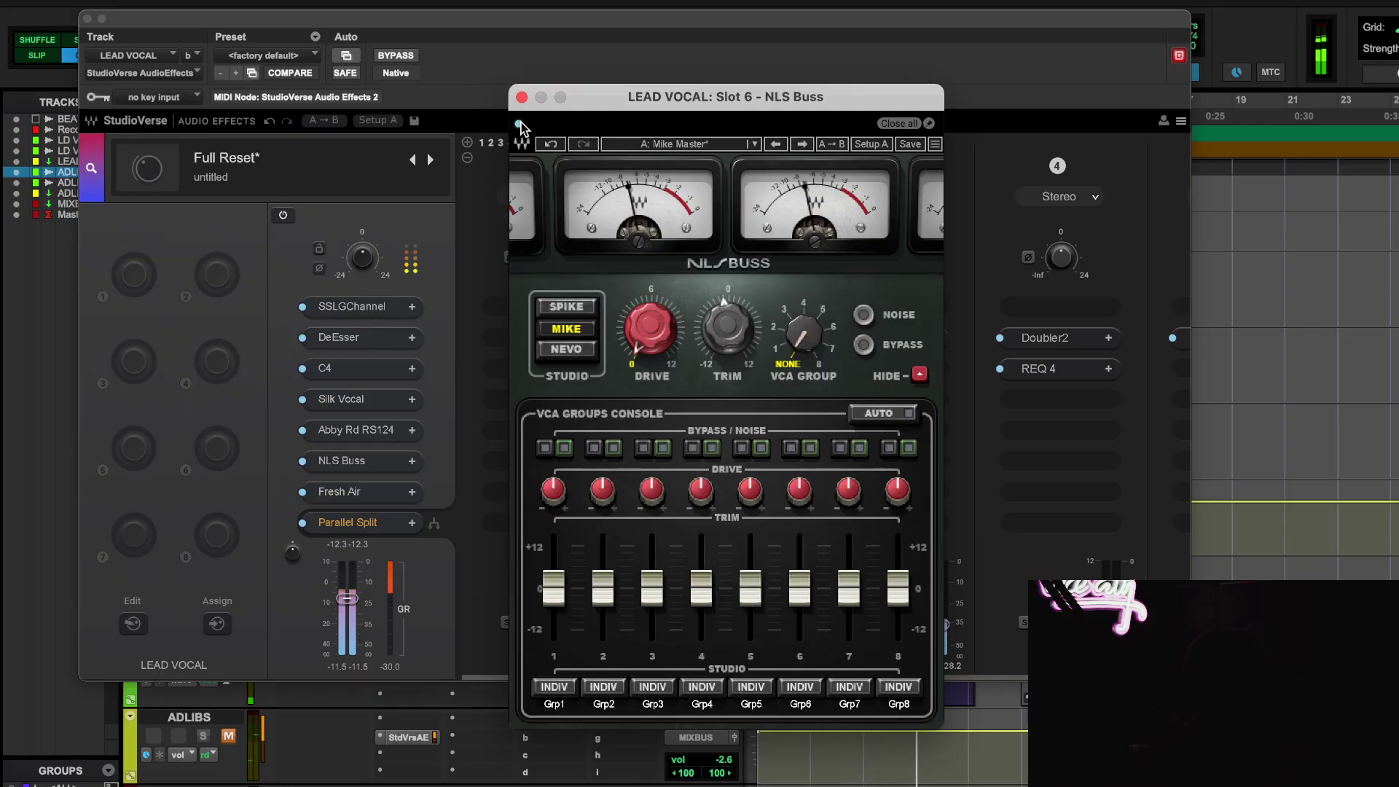
left_click(339, 492)
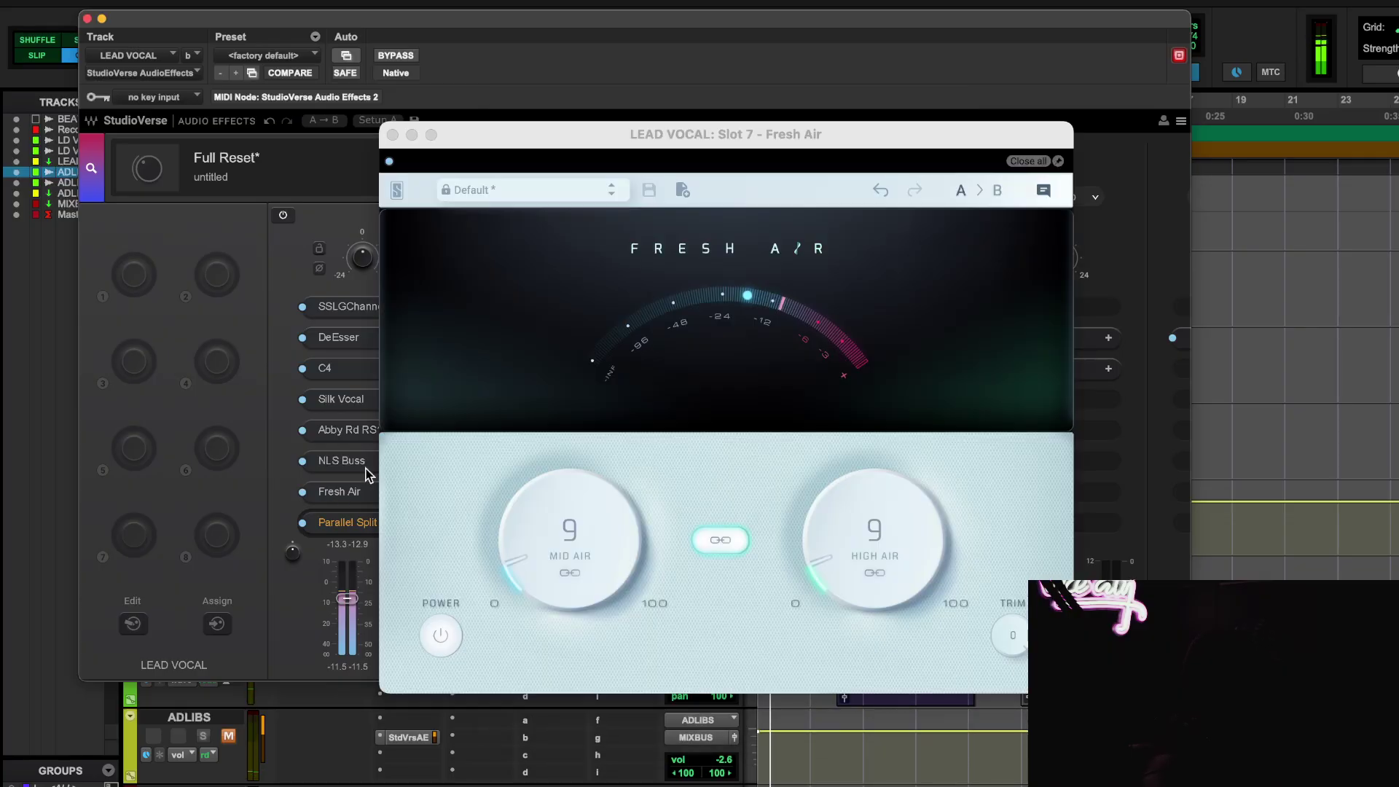
left_click(389, 161)
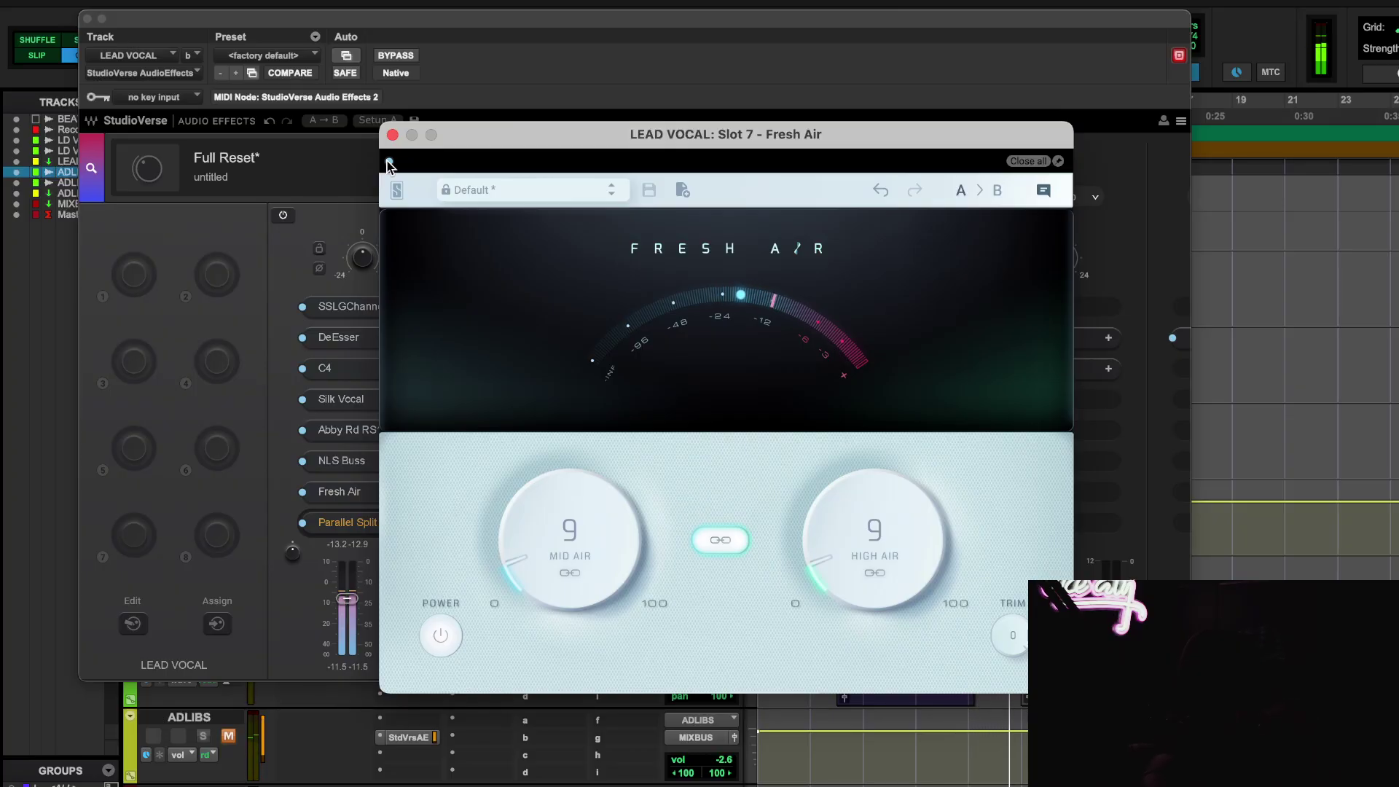
left_click(389, 162)
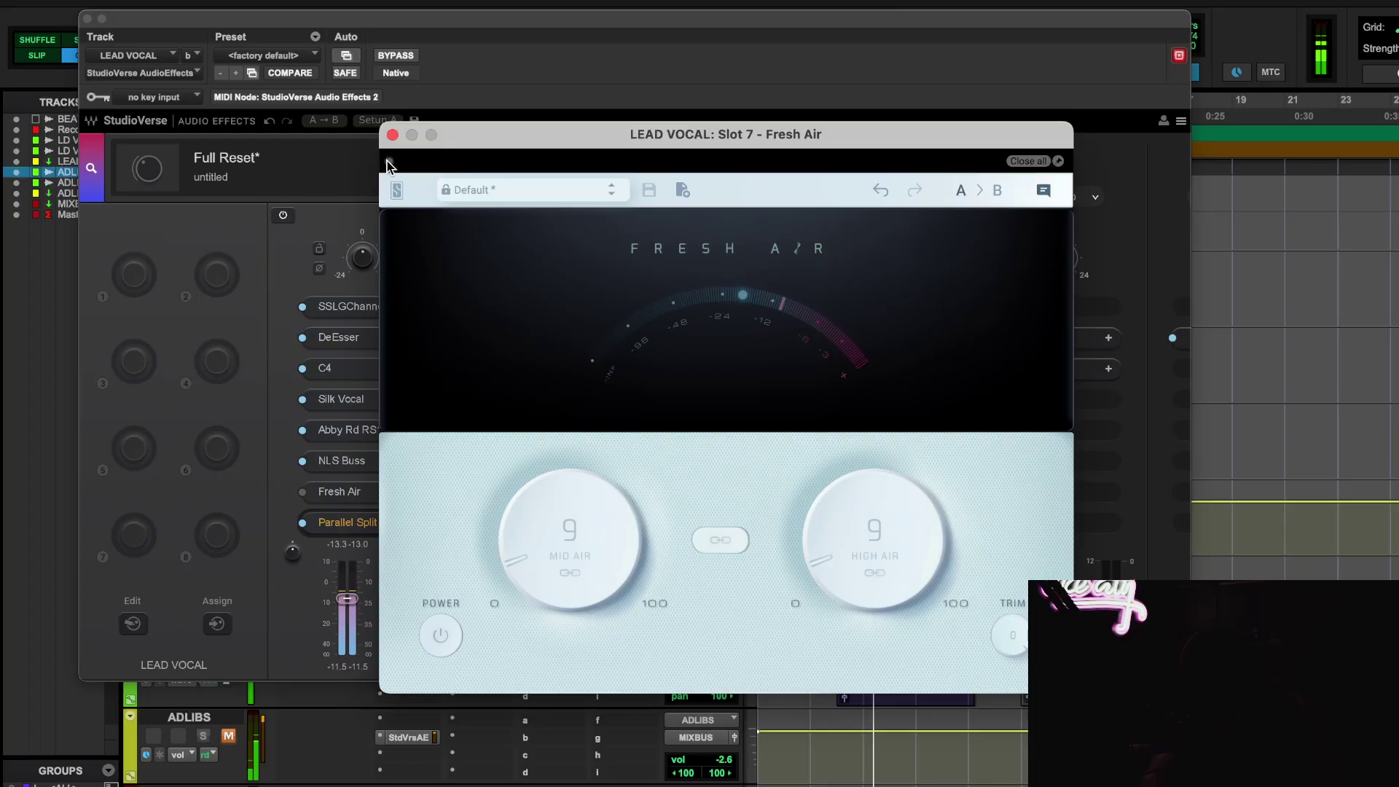
left_click(392, 134)
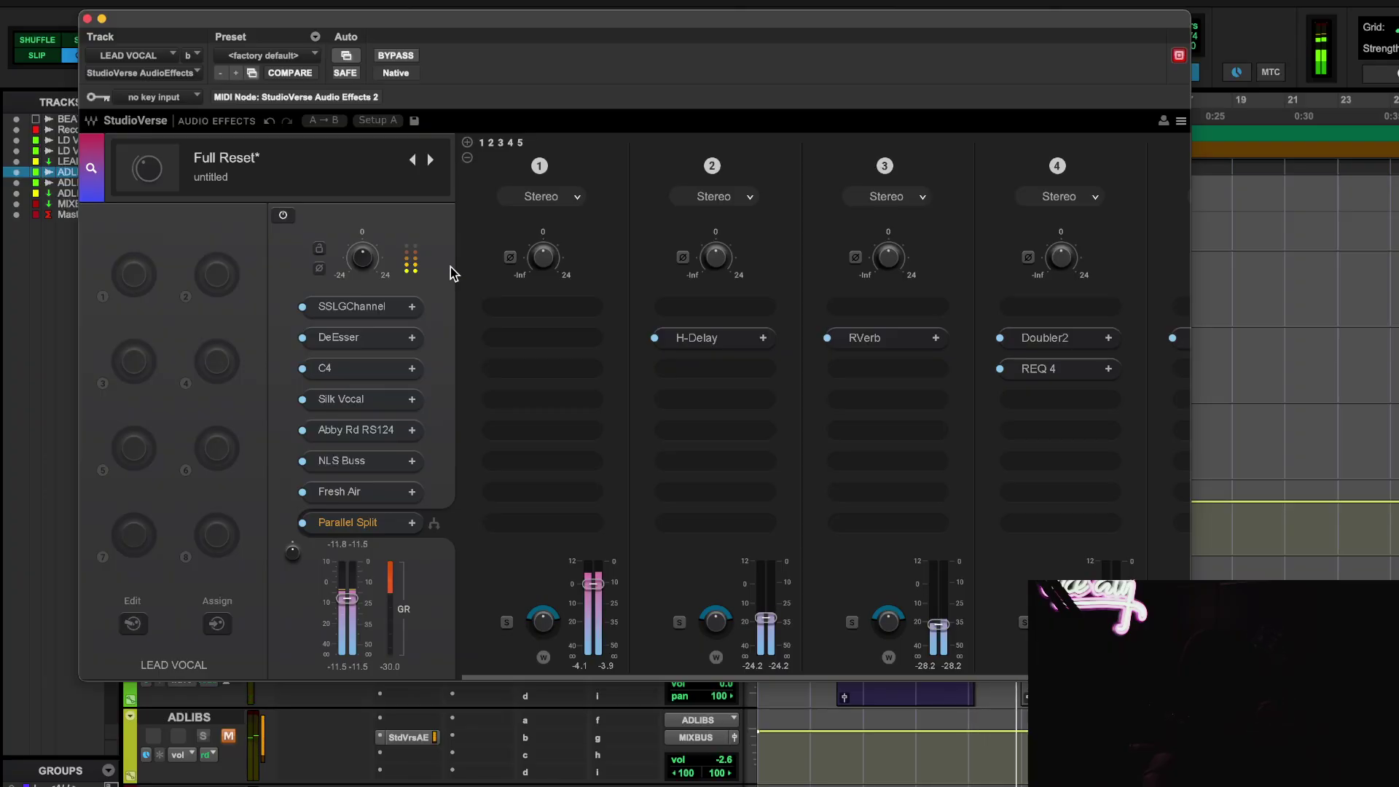
key("space")
Step: Look at the H-Delay on parallel chain 2, recheck the NLS Buss and Fresh Air settings, and close both plugins
left_click(723, 338)
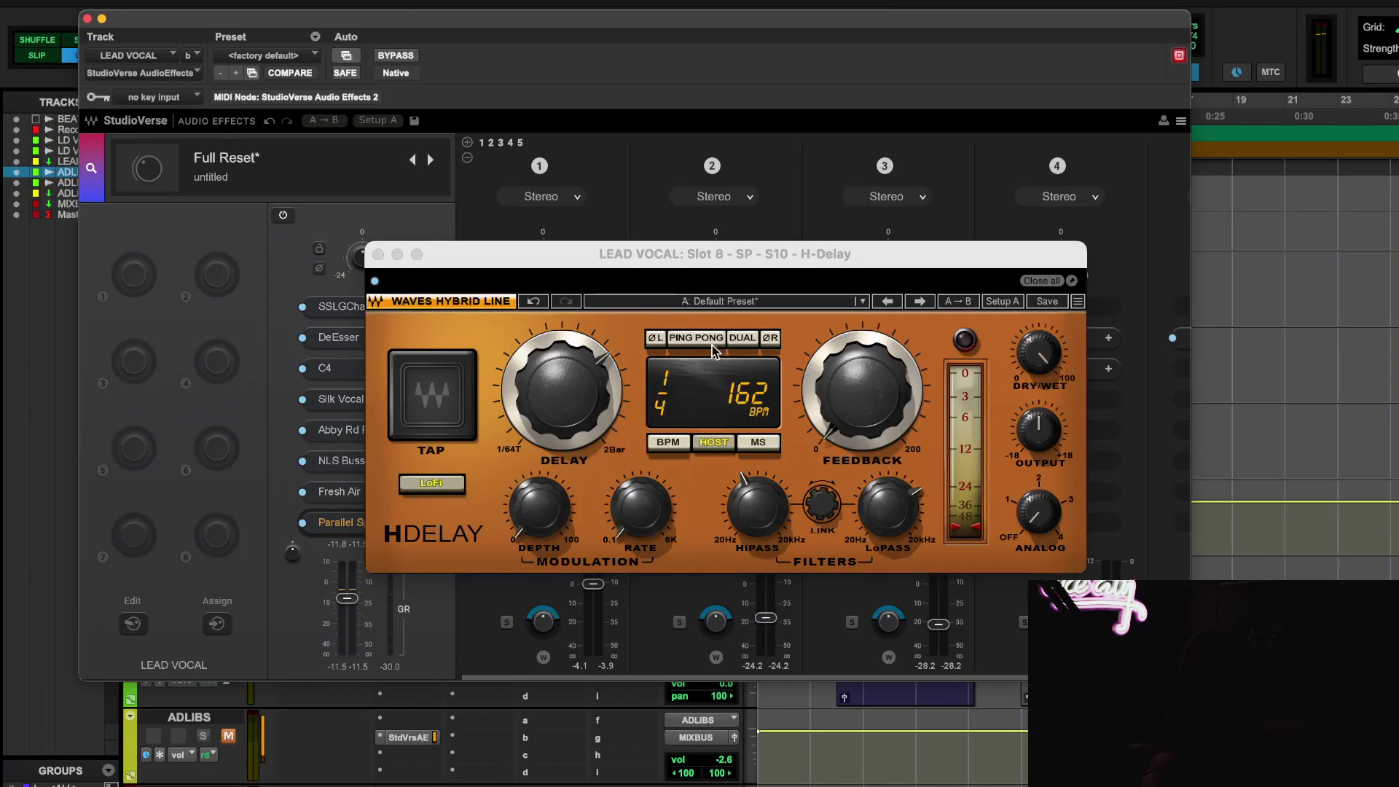
left_click(343, 462)
left_click(343, 461)
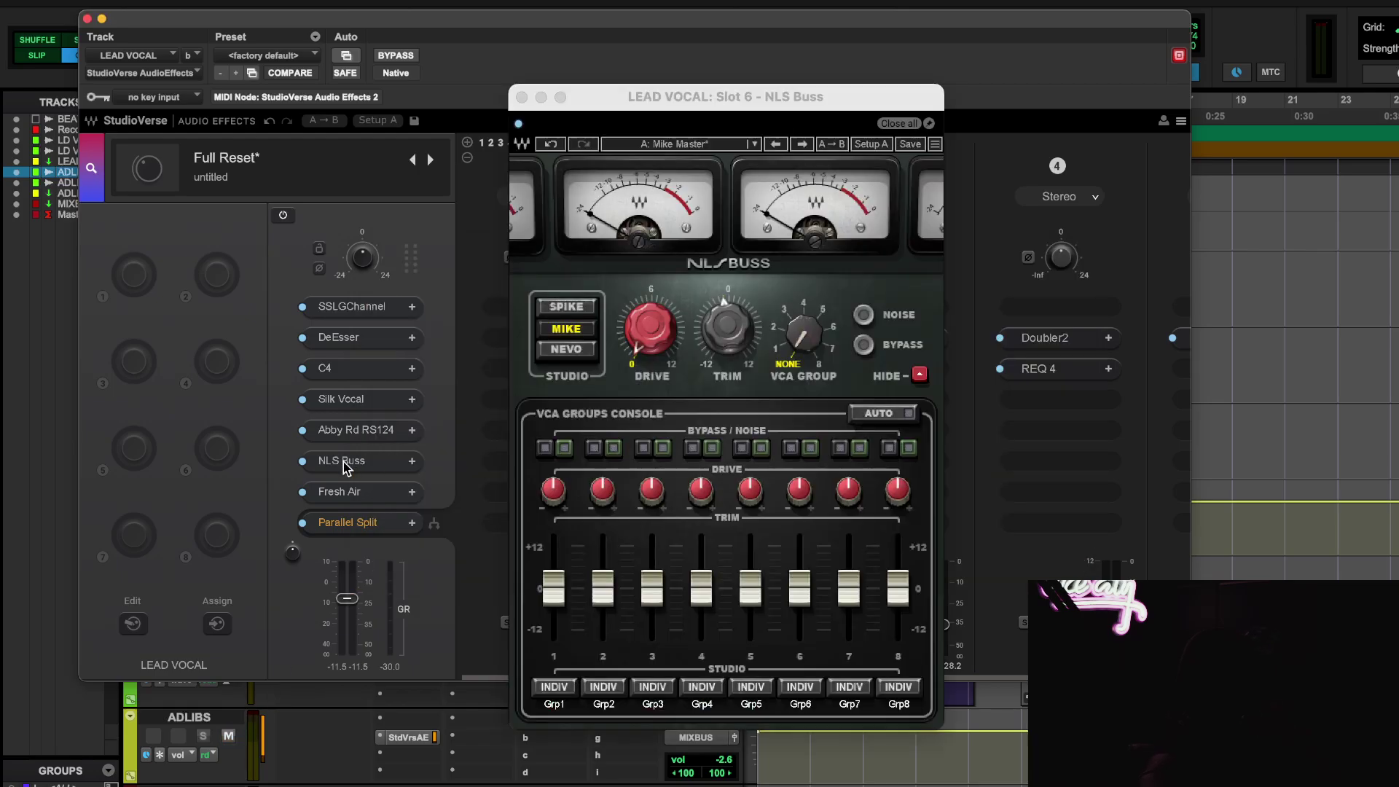
left_click(520, 97)
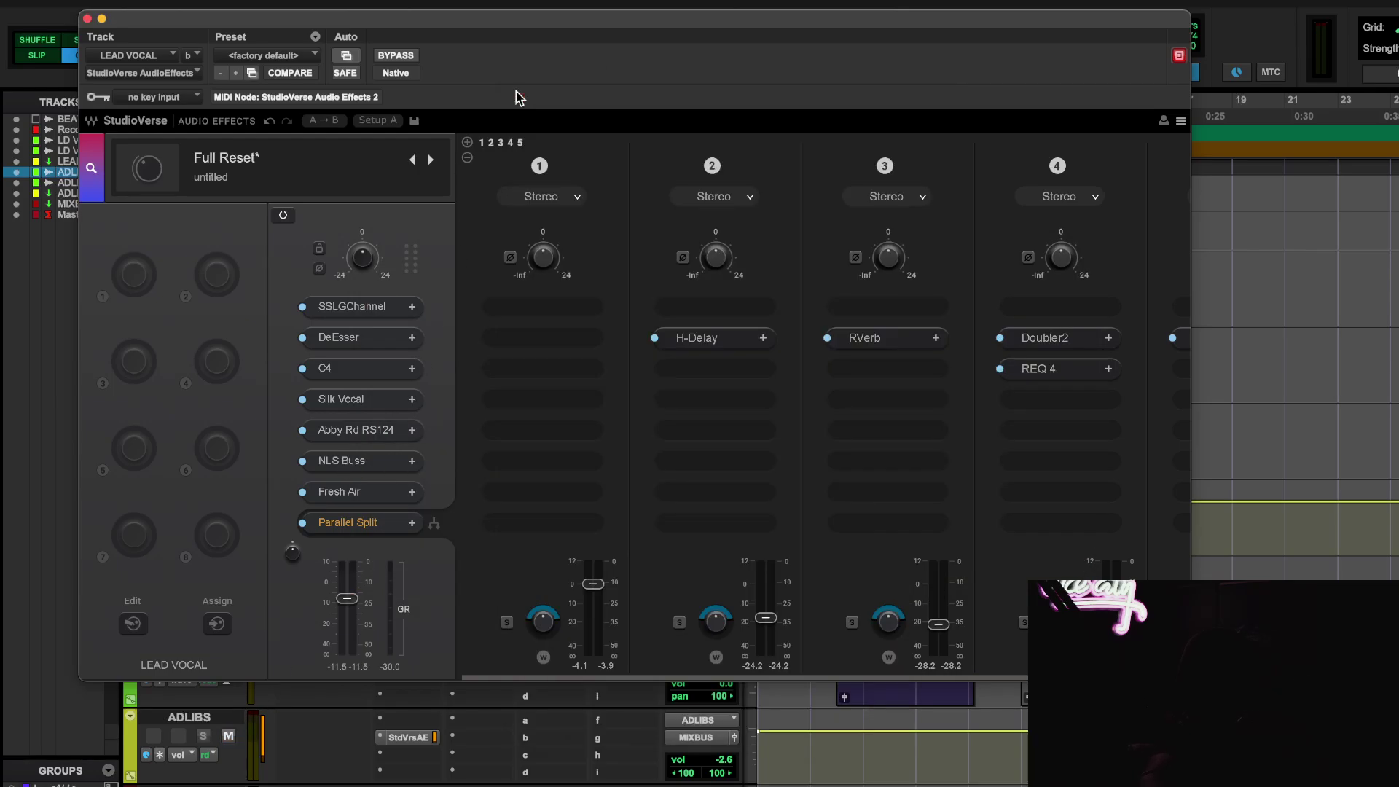
left_click(347, 492)
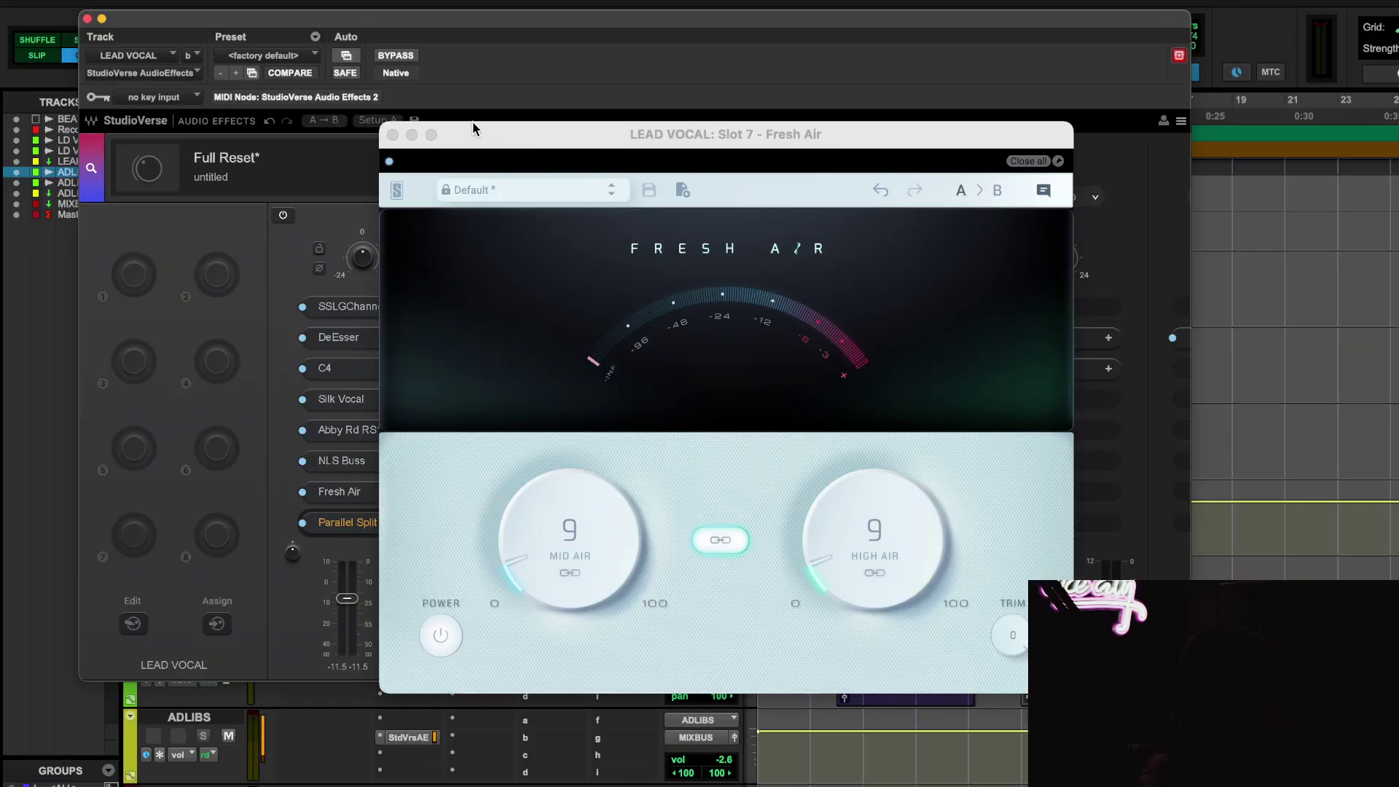
left_click(393, 135)
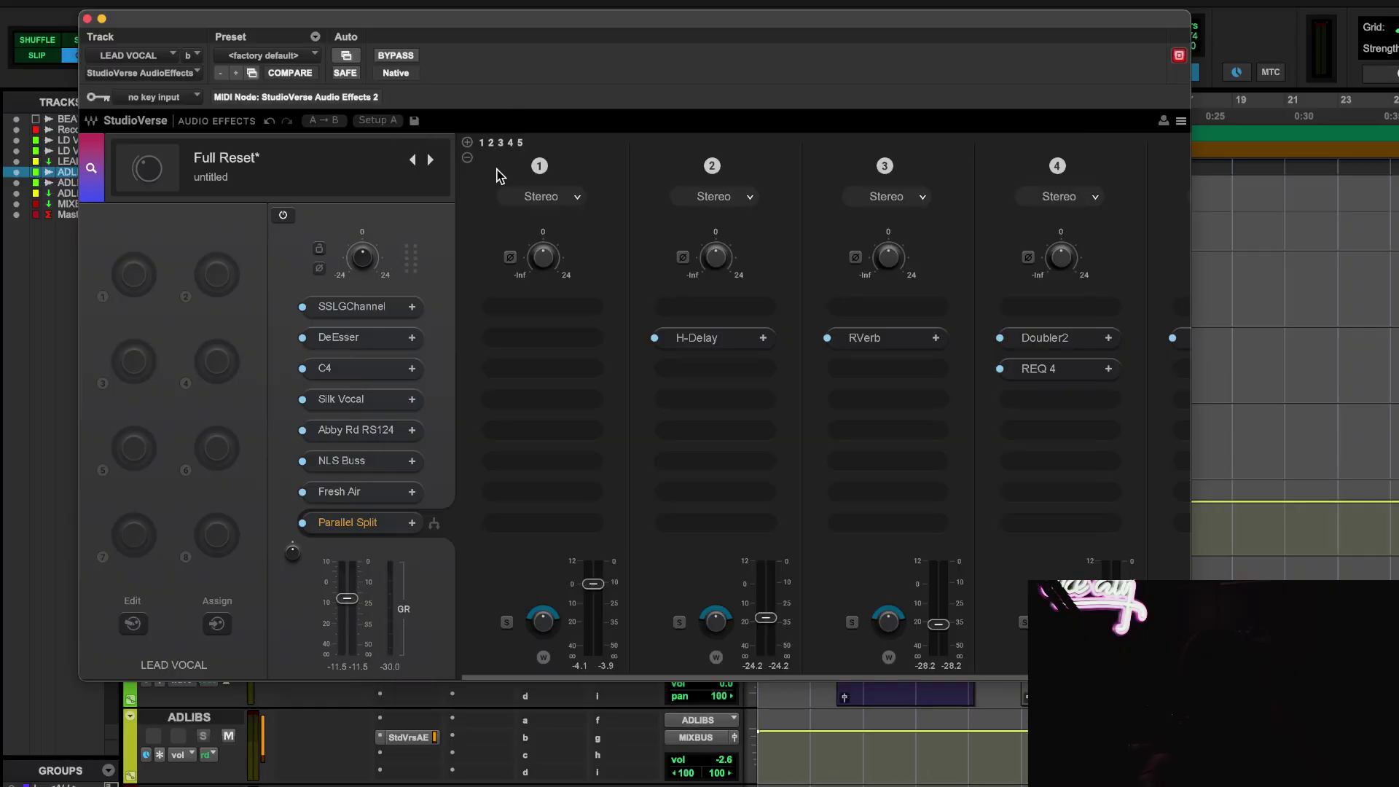
Step: View the H-Delay on parallel chain 2 again, close it, and open the RVerb on chain 3
left_click(716, 337)
left_click(378, 255)
left_click(873, 339)
left_click(432, 169)
left_click(433, 165)
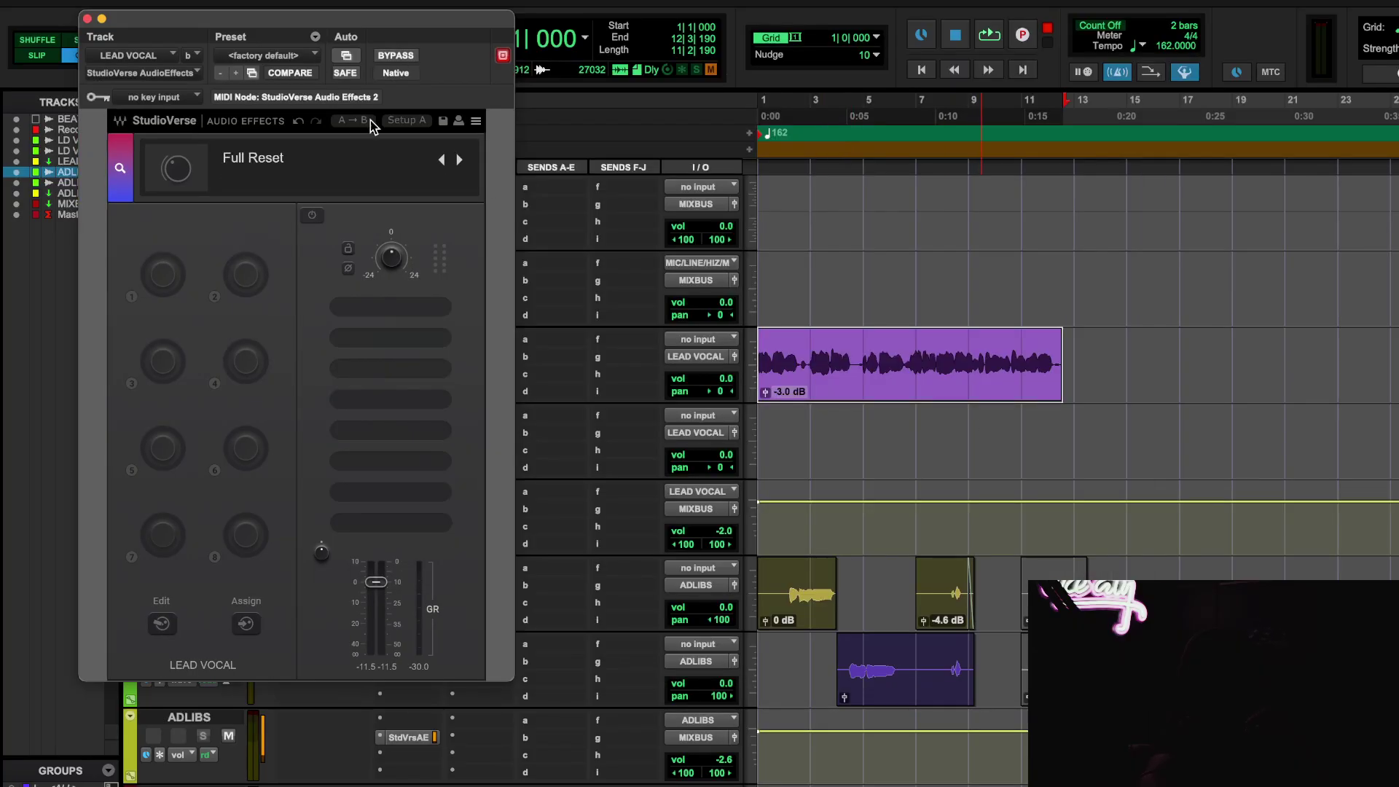
left_click(297, 121)
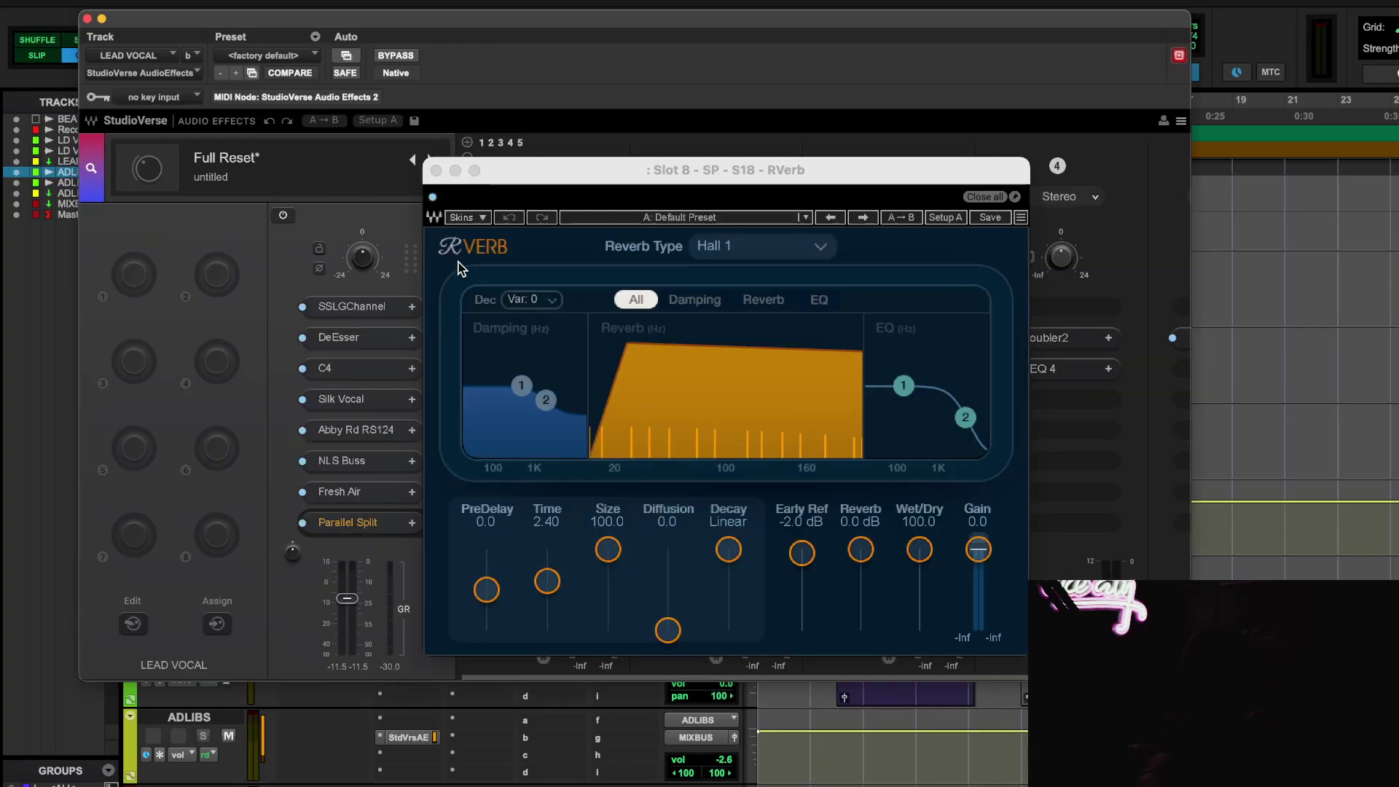
Step: Close the RVerb, check the Doubler2 settings on parallel chain 4, and close that plugin as well
left_click(436, 171)
scroll(951, 463, "right", 3)
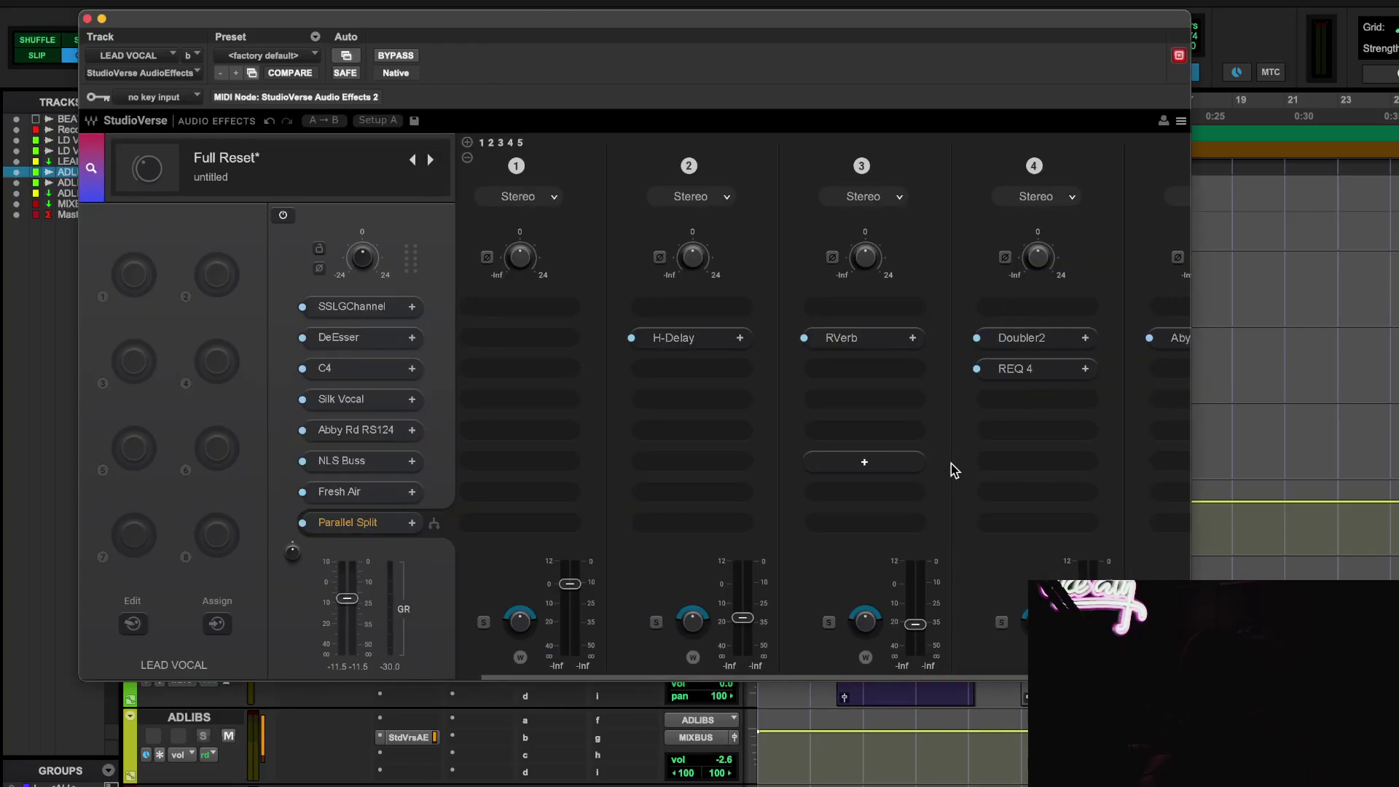
left_click(919, 338)
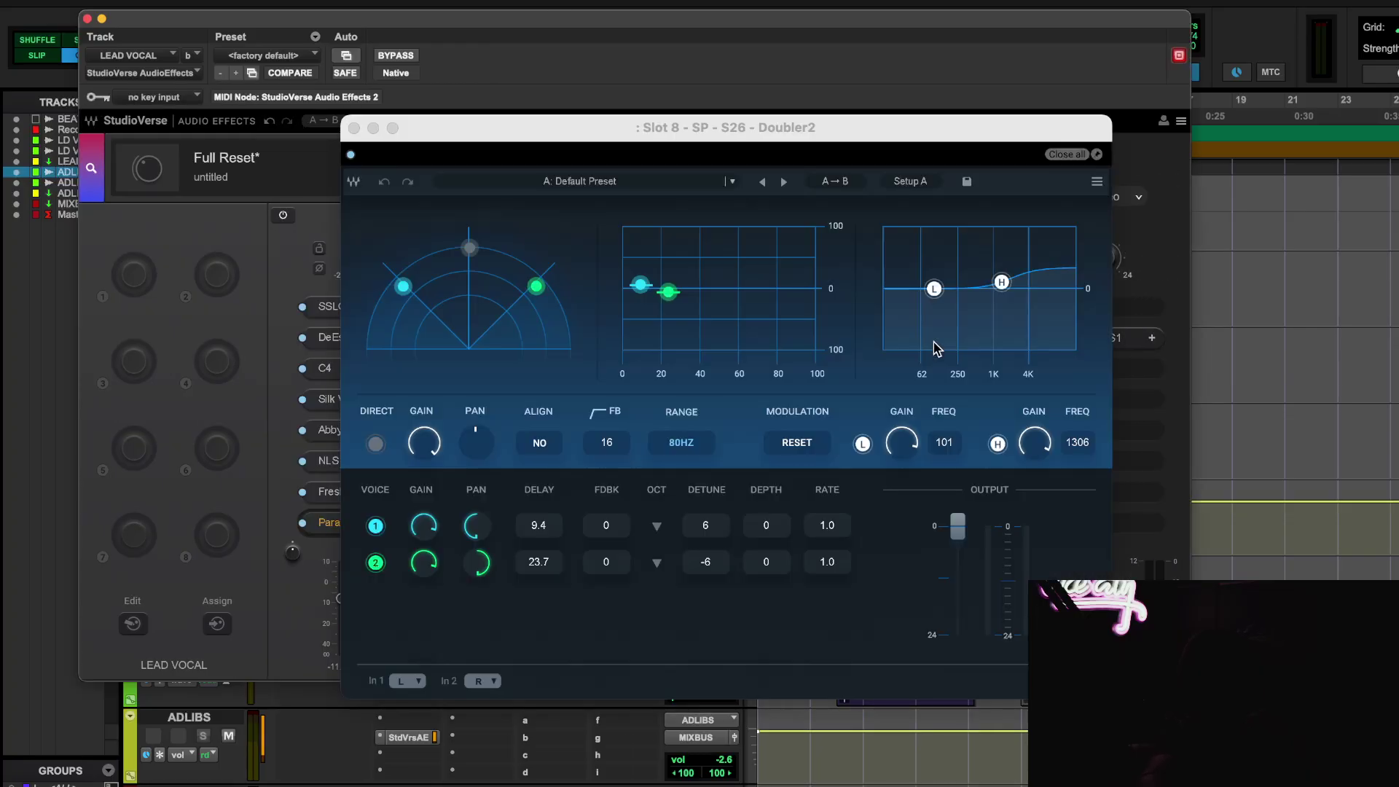
left_click(354, 128)
Step: Open the Abbey Road RS124 on parallel chain 5 and move its window clear of that chain's controls
left_click(1130, 339)
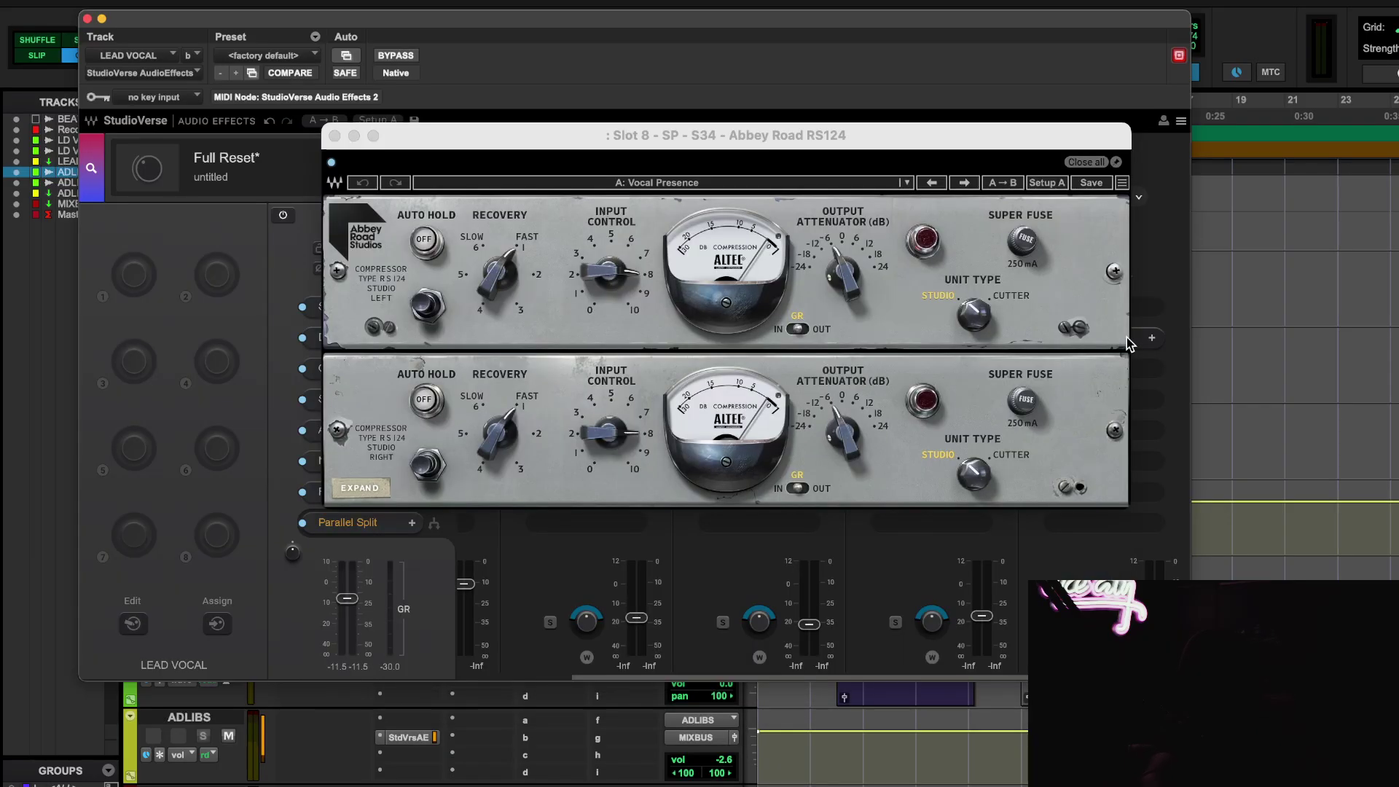
left_click_drag(872, 127, 763, 127)
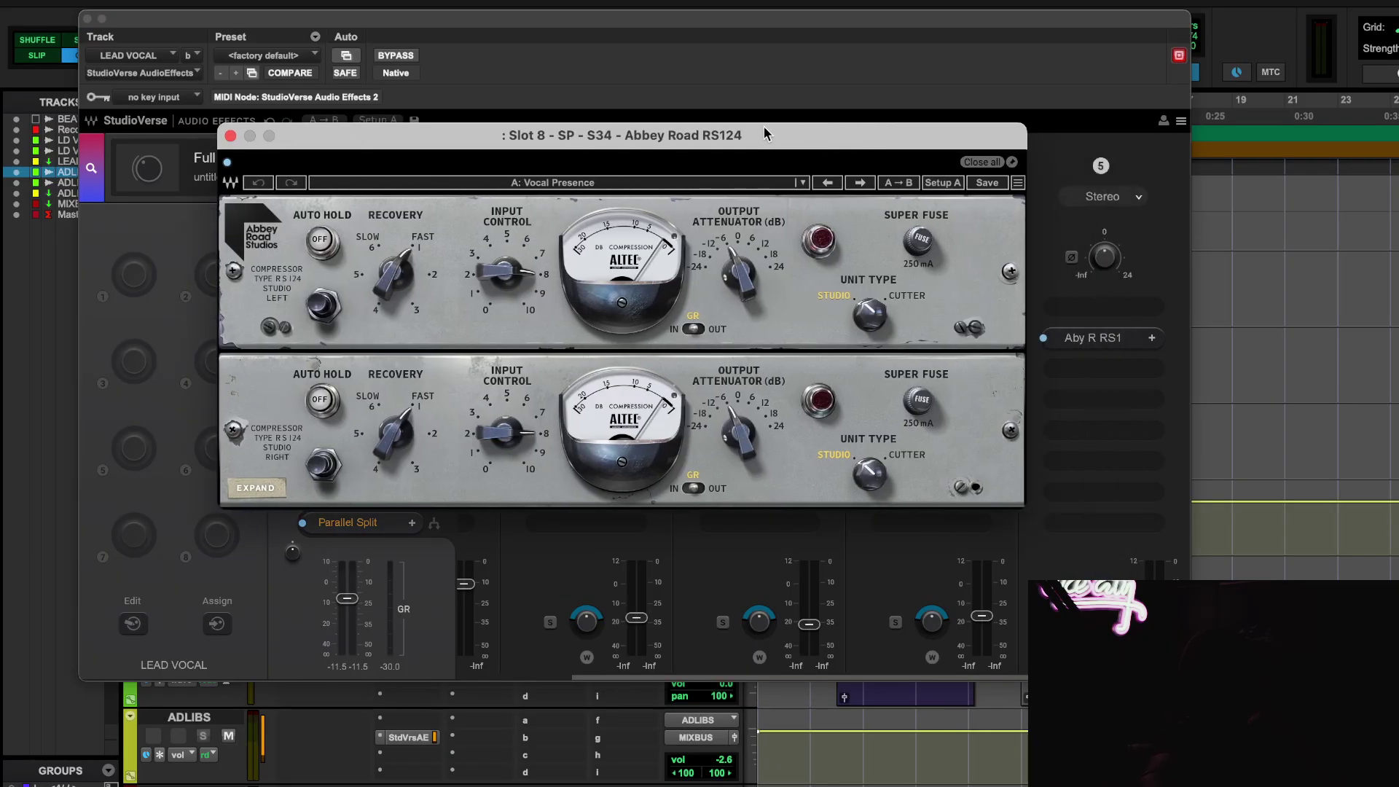
left_click_drag(994, 133, 966, 106)
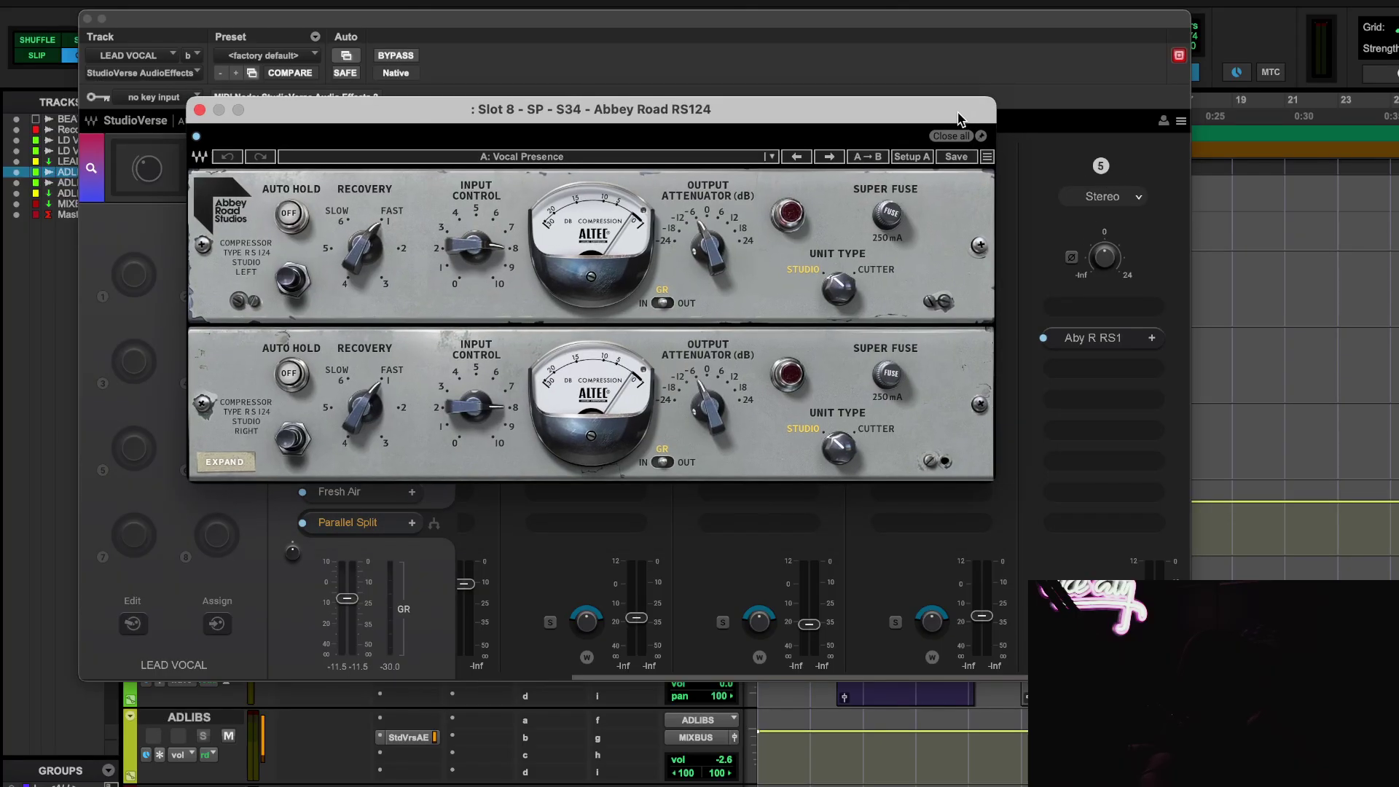
Step: Play the session and audition parallel chain 5 off and back on, checking the Abbey Road RS124 compression before closing that plugin
key("space")
left_click(1105, 167)
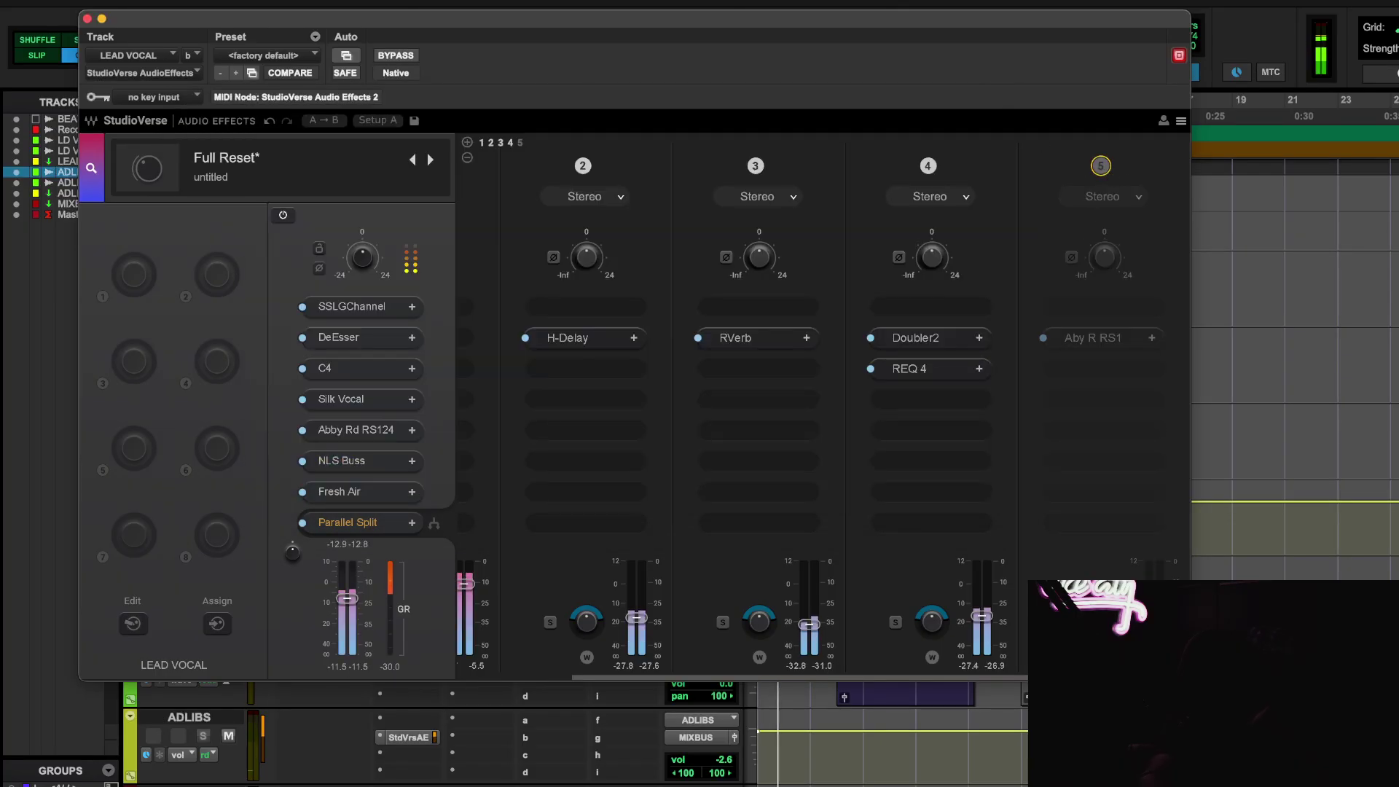
left_click(1095, 338)
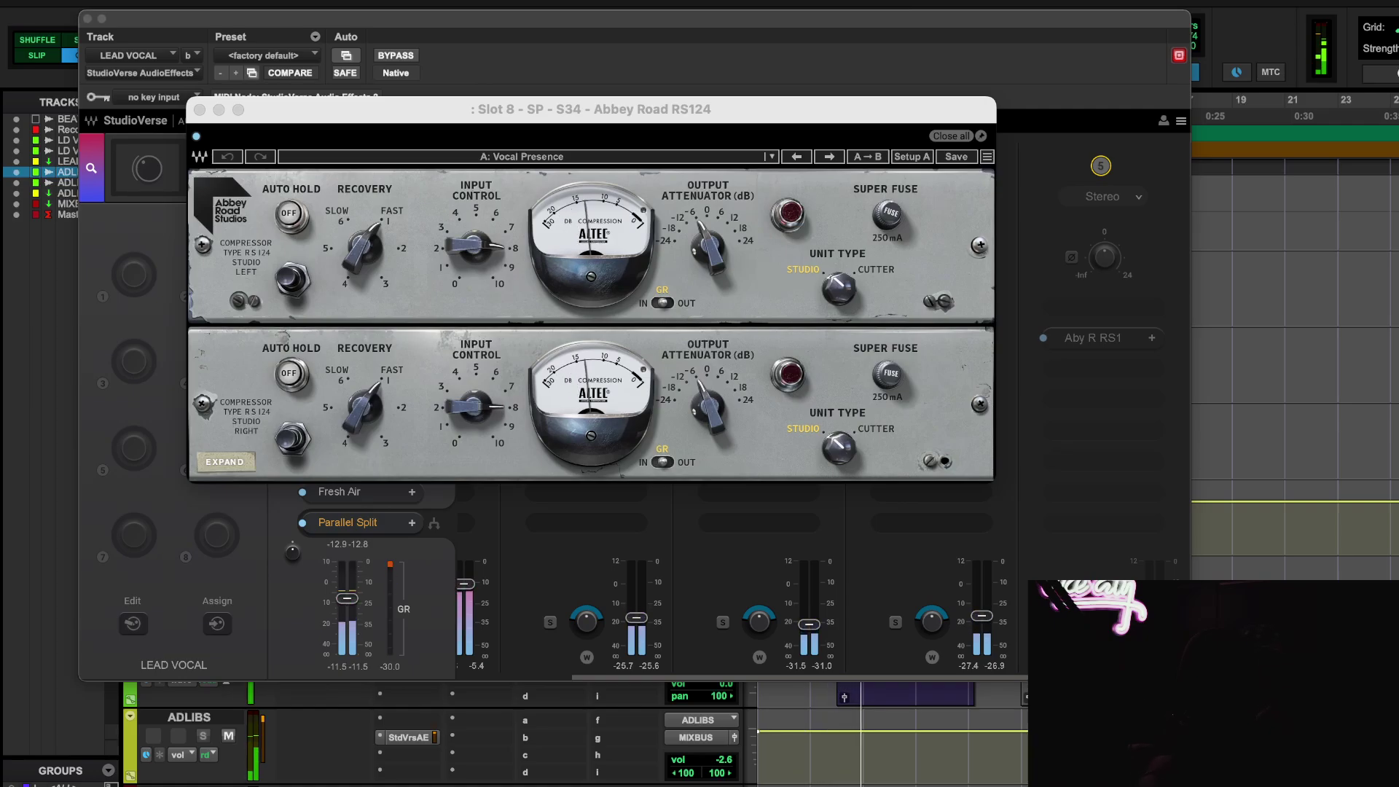
left_click(951, 137)
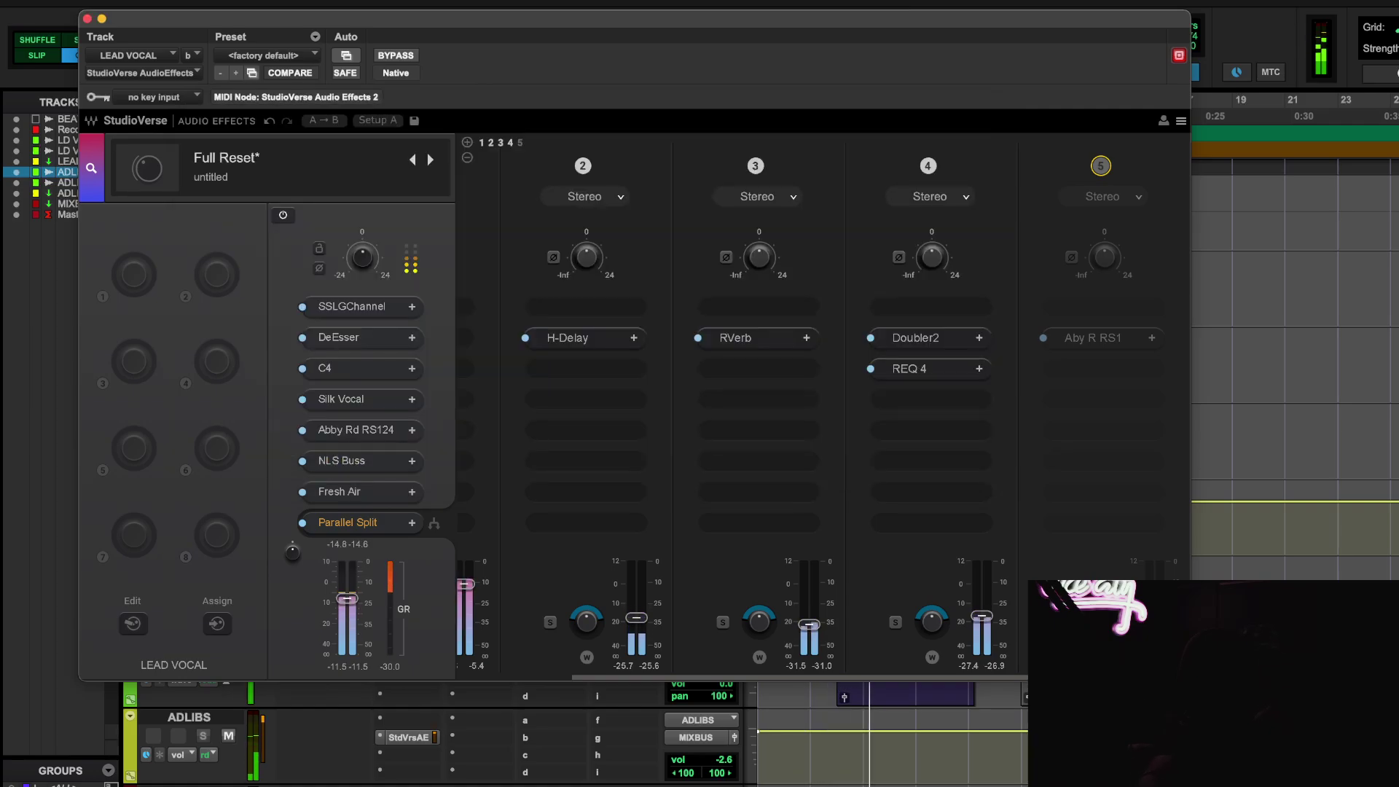
left_click(1101, 166)
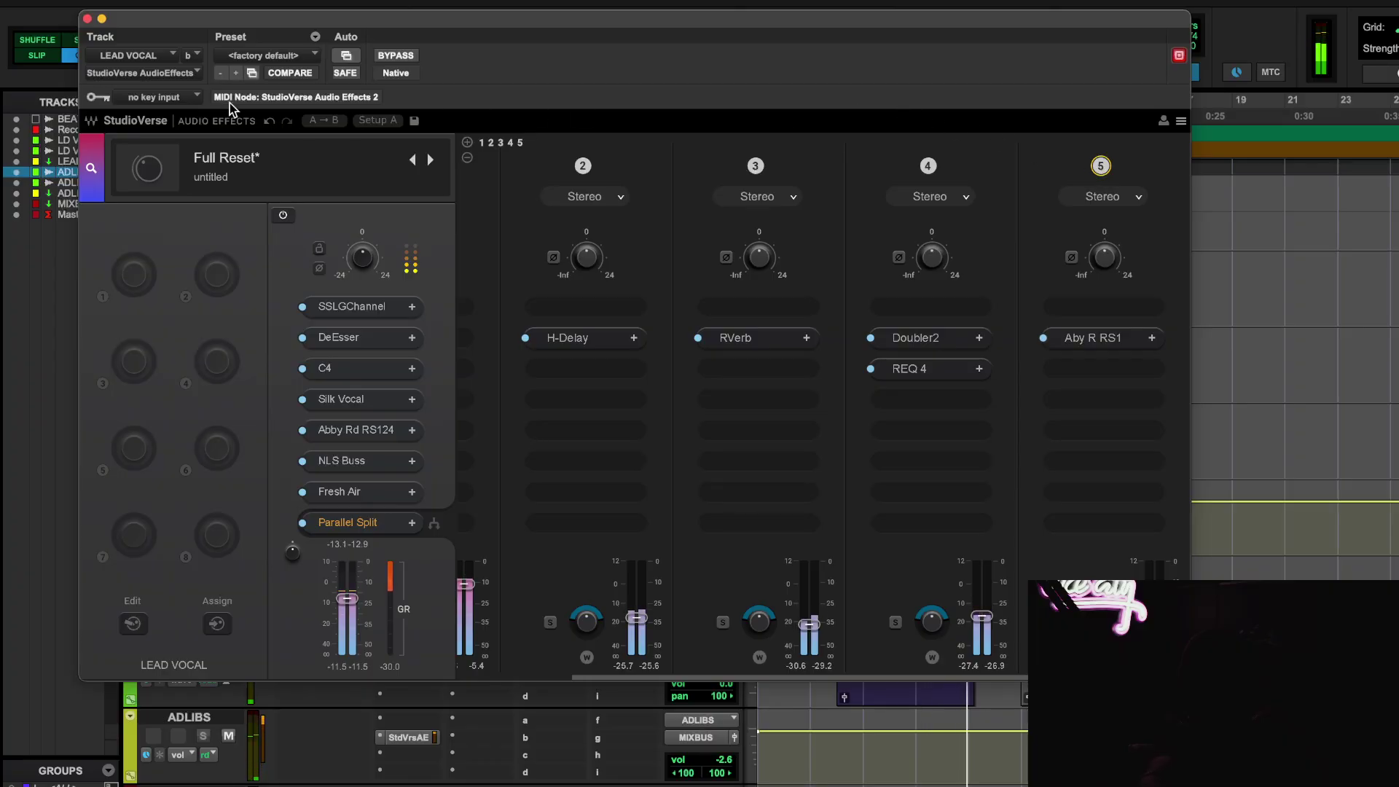
Step: Switch from the lead vocal StudioVerse window to the one on the ADLIBS track, and view its Fresh Air insert
left_click(87, 19)
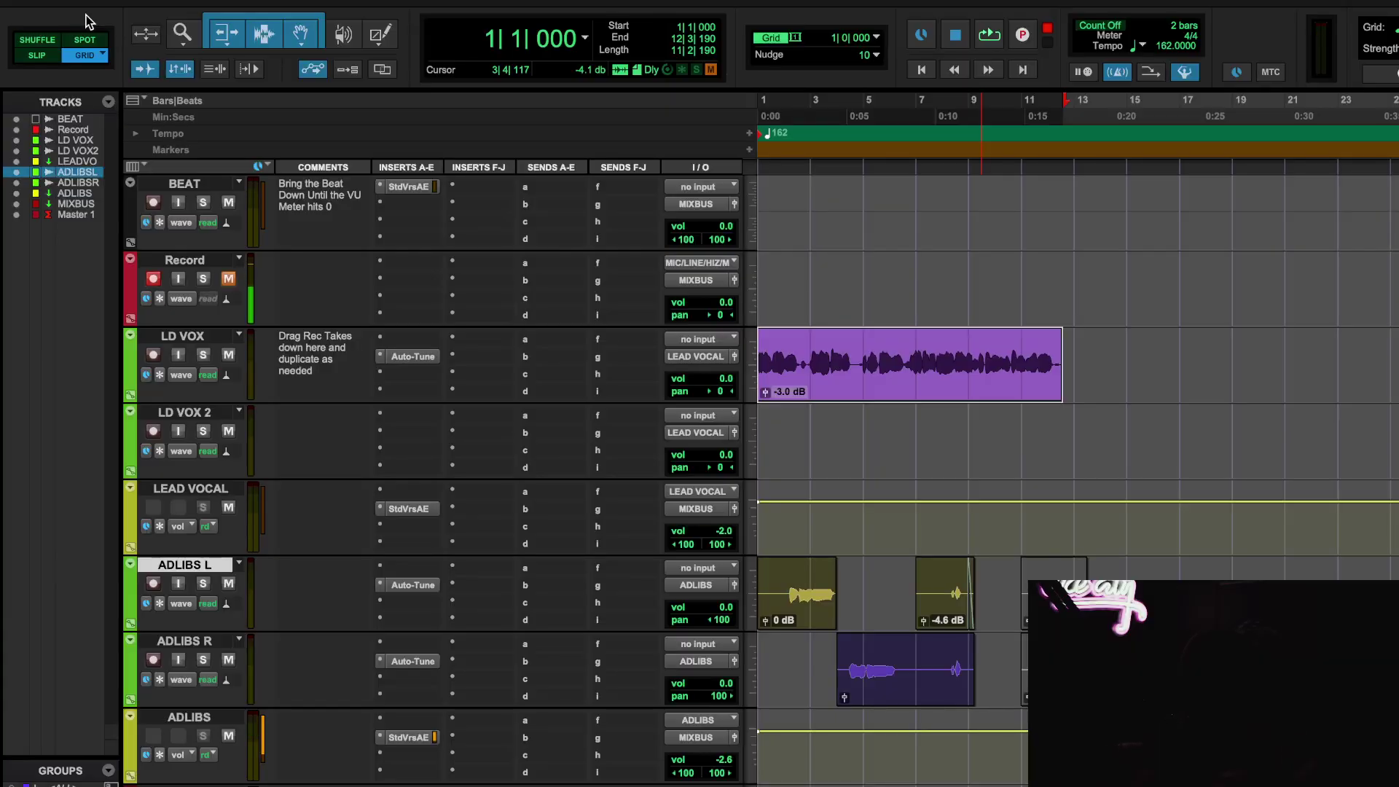
left_click(424, 739)
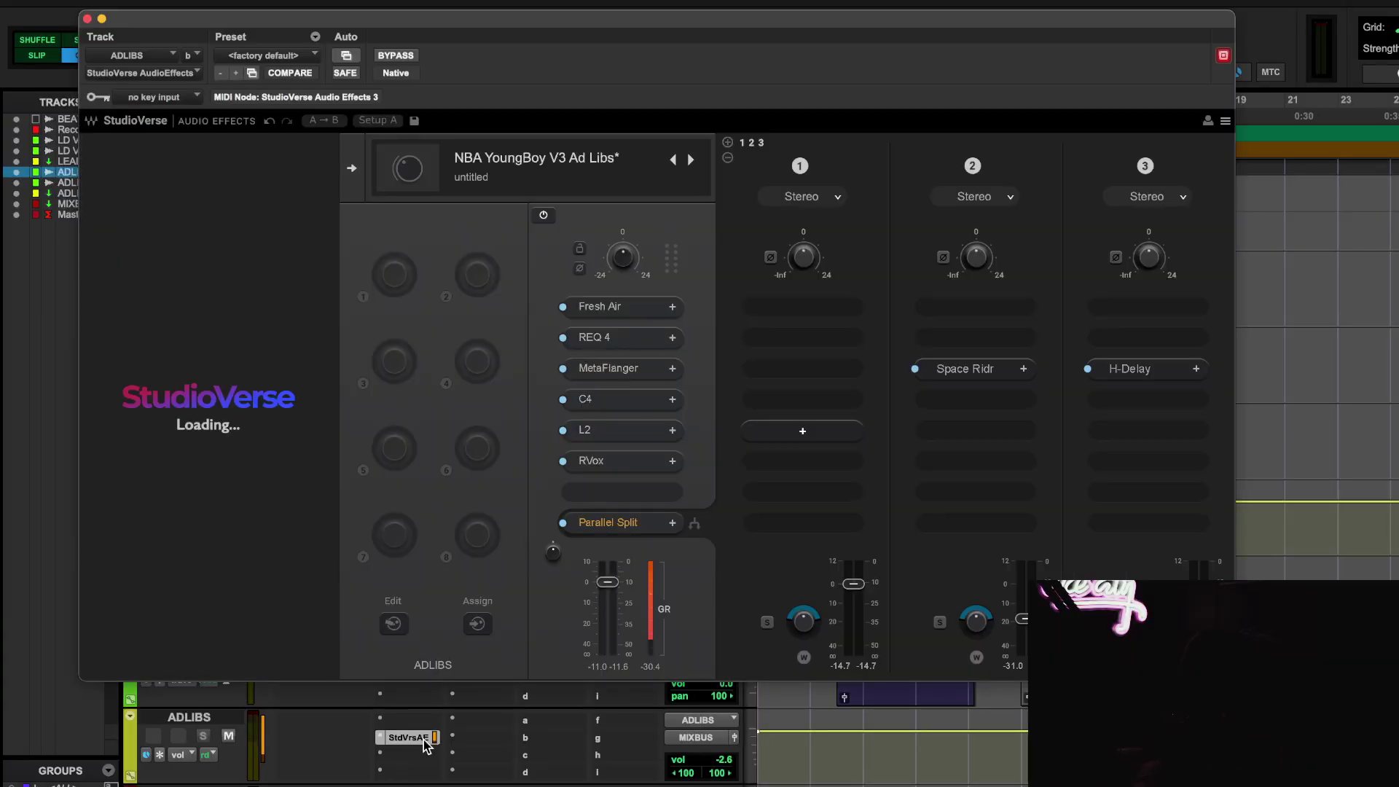
left_click(613, 315)
left_click(392, 135)
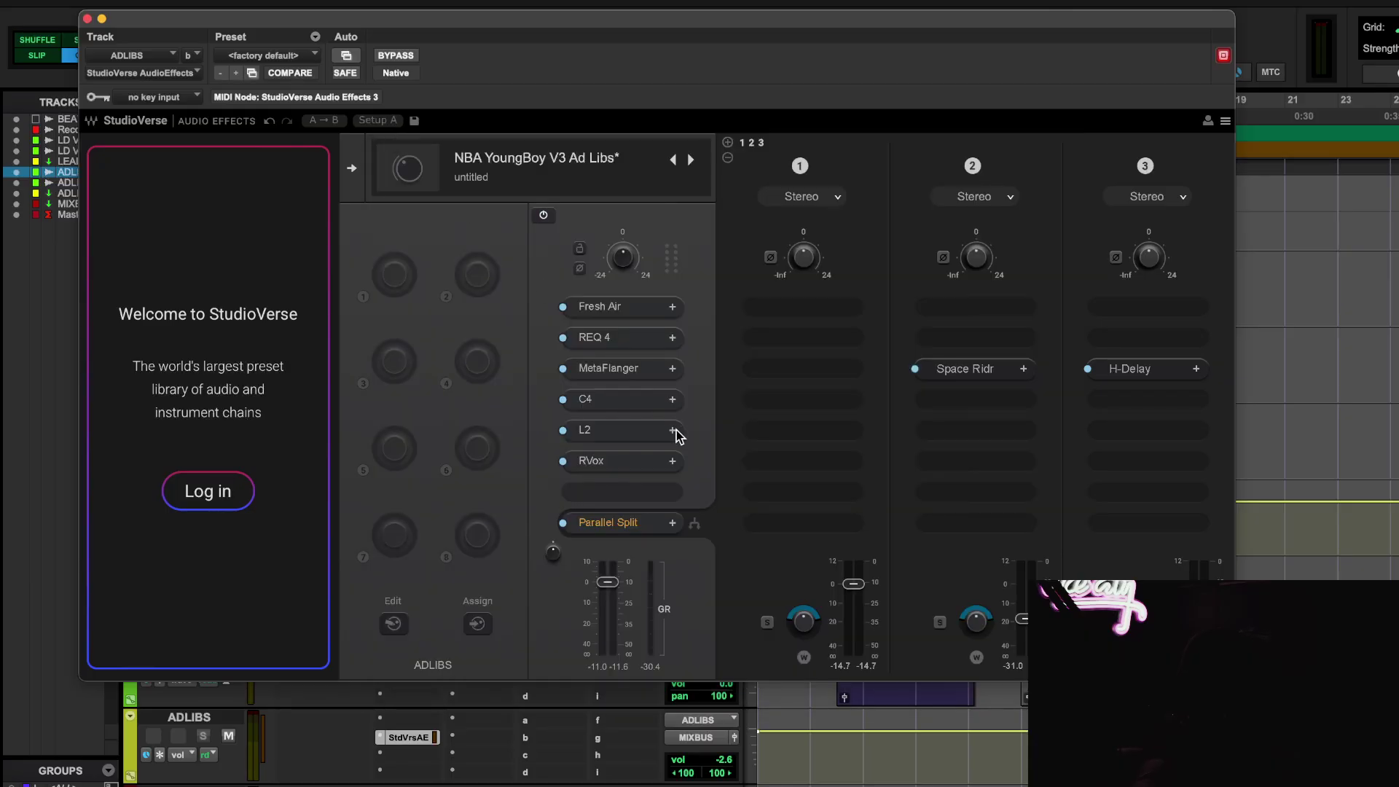
Step: Open the REQ 4 in the ADLIBS chain and toggle band 1's filter between bell and low cut, leaving it on low cut
left_click(628, 347)
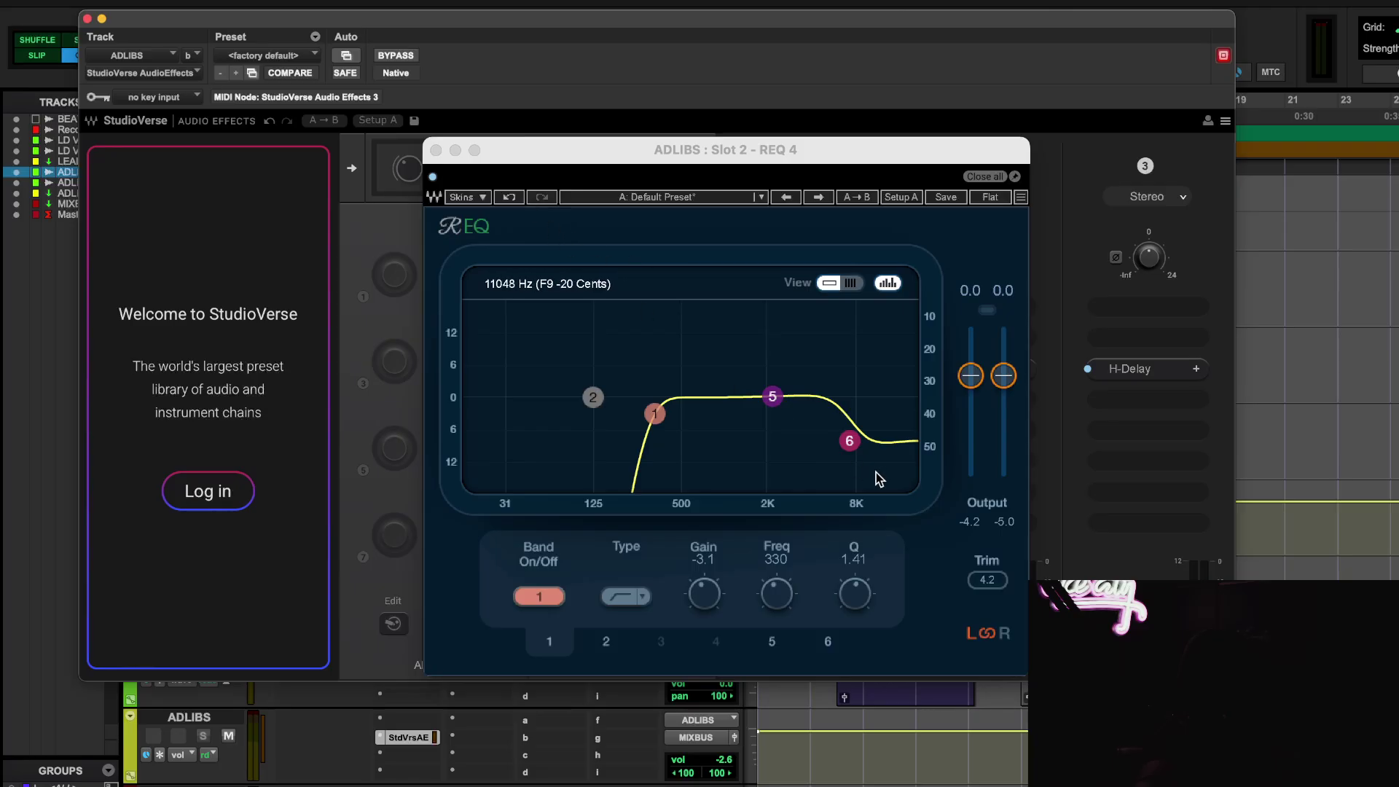
left_click(622, 598)
left_click(621, 597)
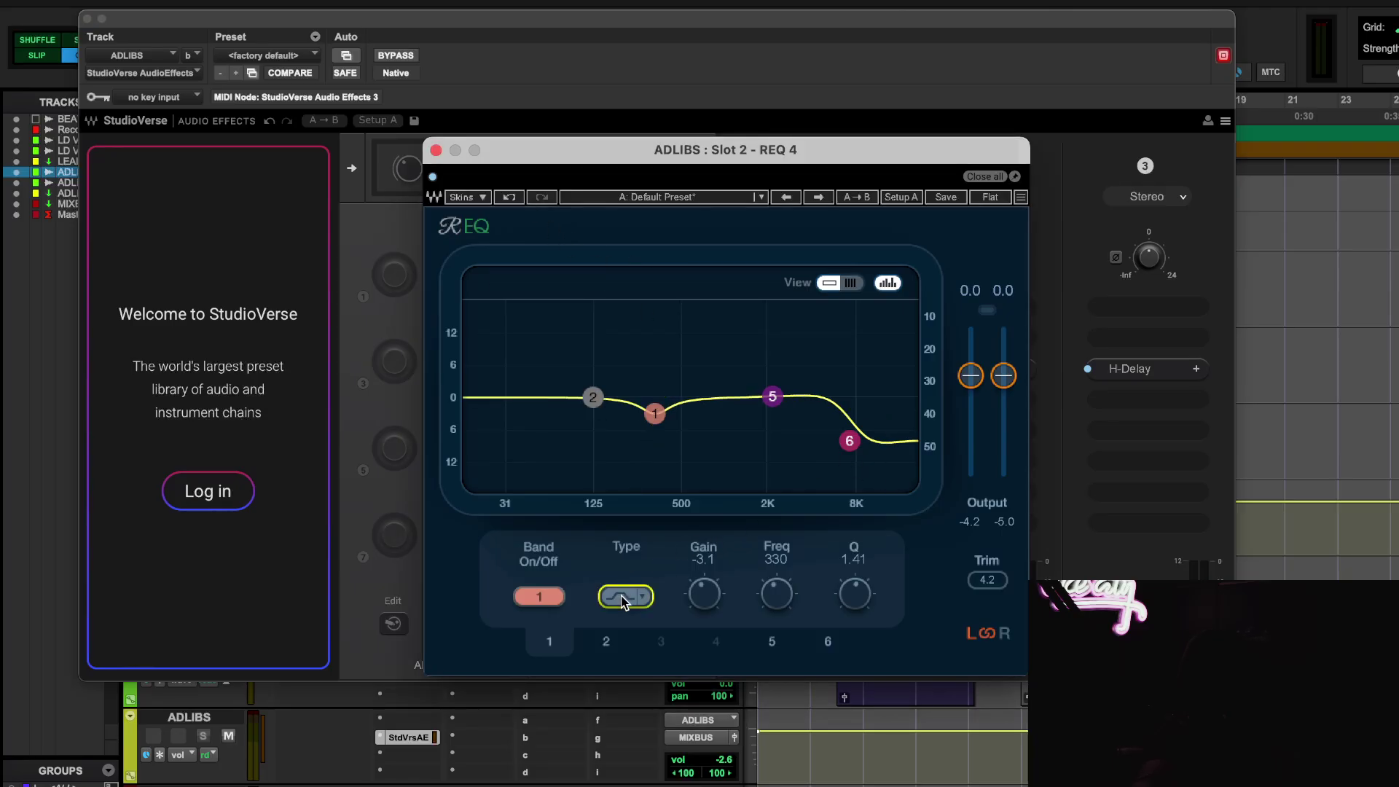
left_click(622, 598)
left_click(622, 598)
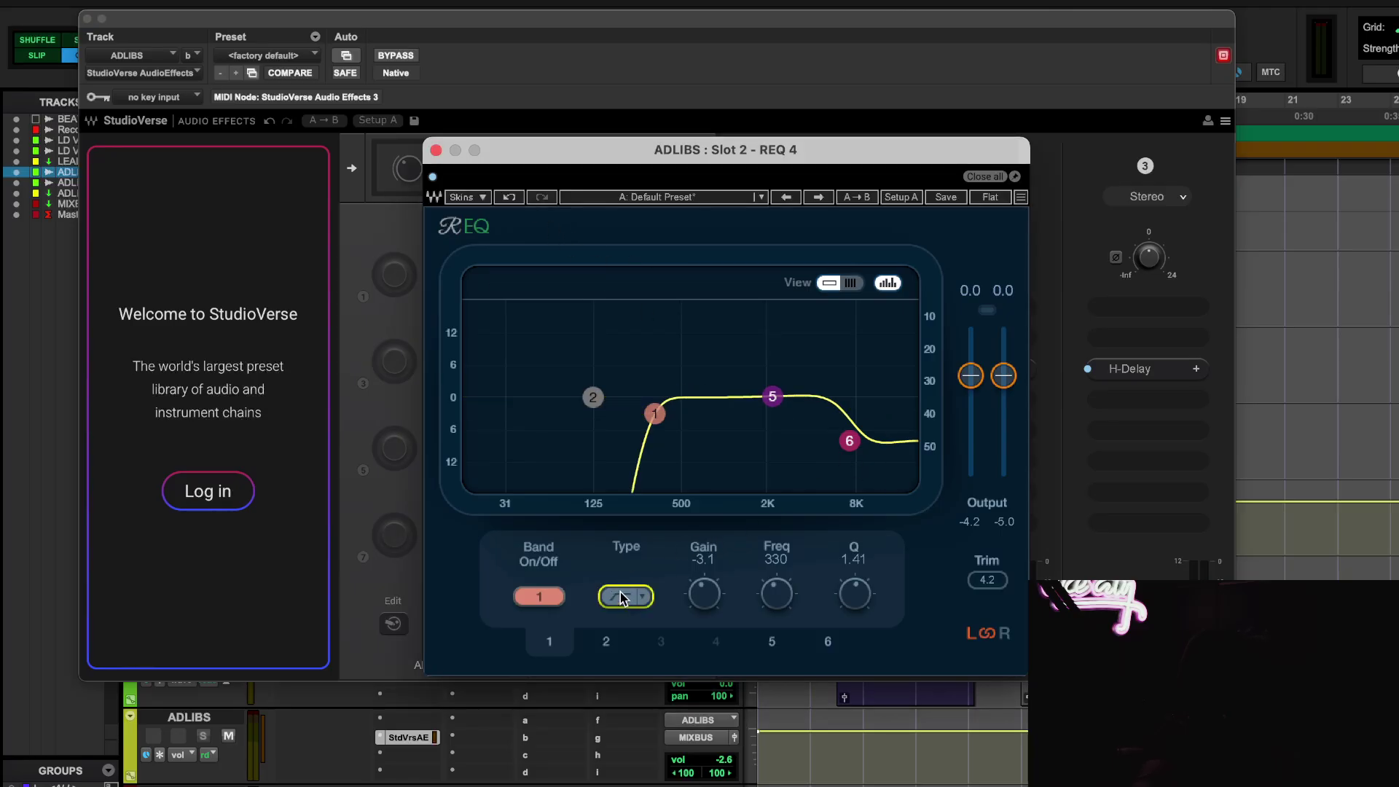
Step: Cycle REQ 4 band 6 through its filter types back to the high shelf, and close the equalizer
left_click(850, 444)
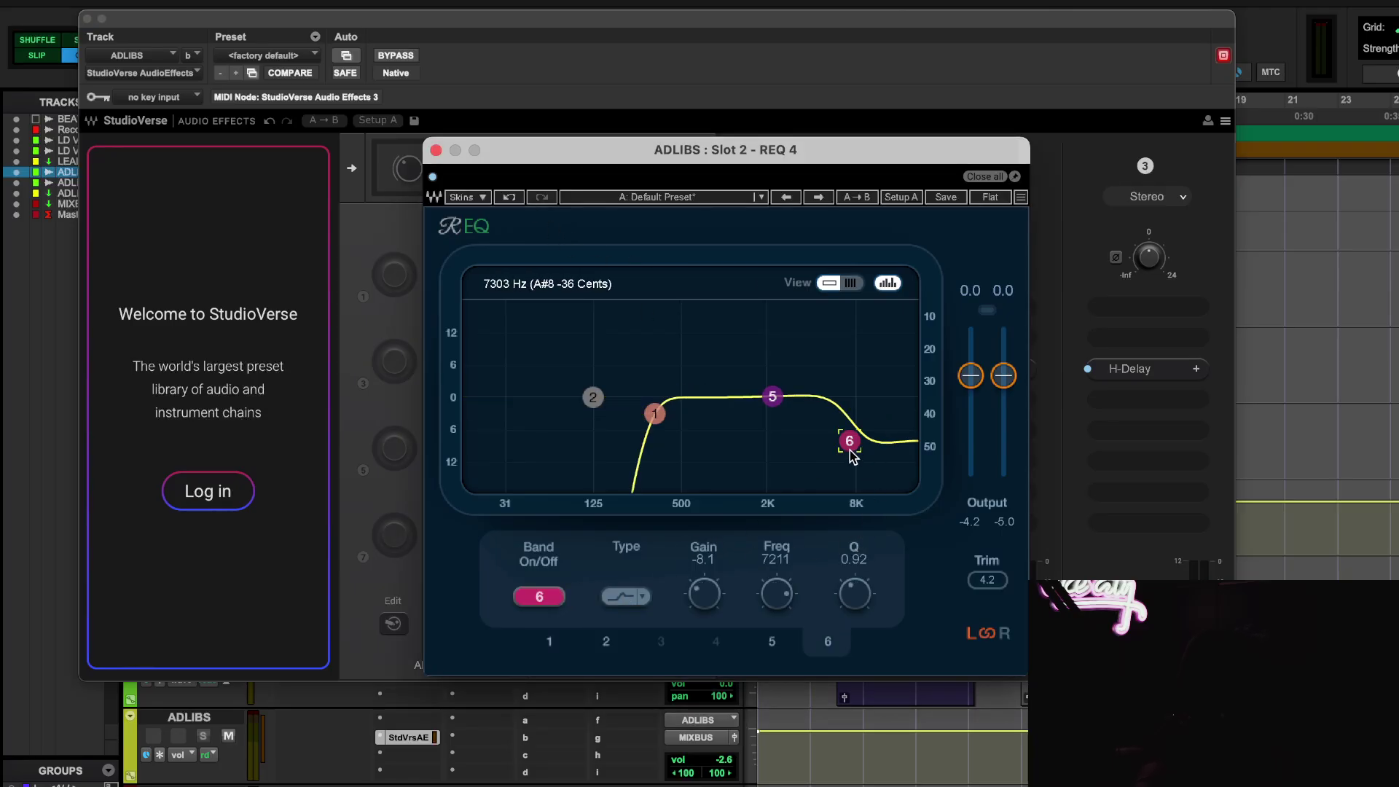
left_click(611, 605)
left_click(610, 605)
left_click(611, 605)
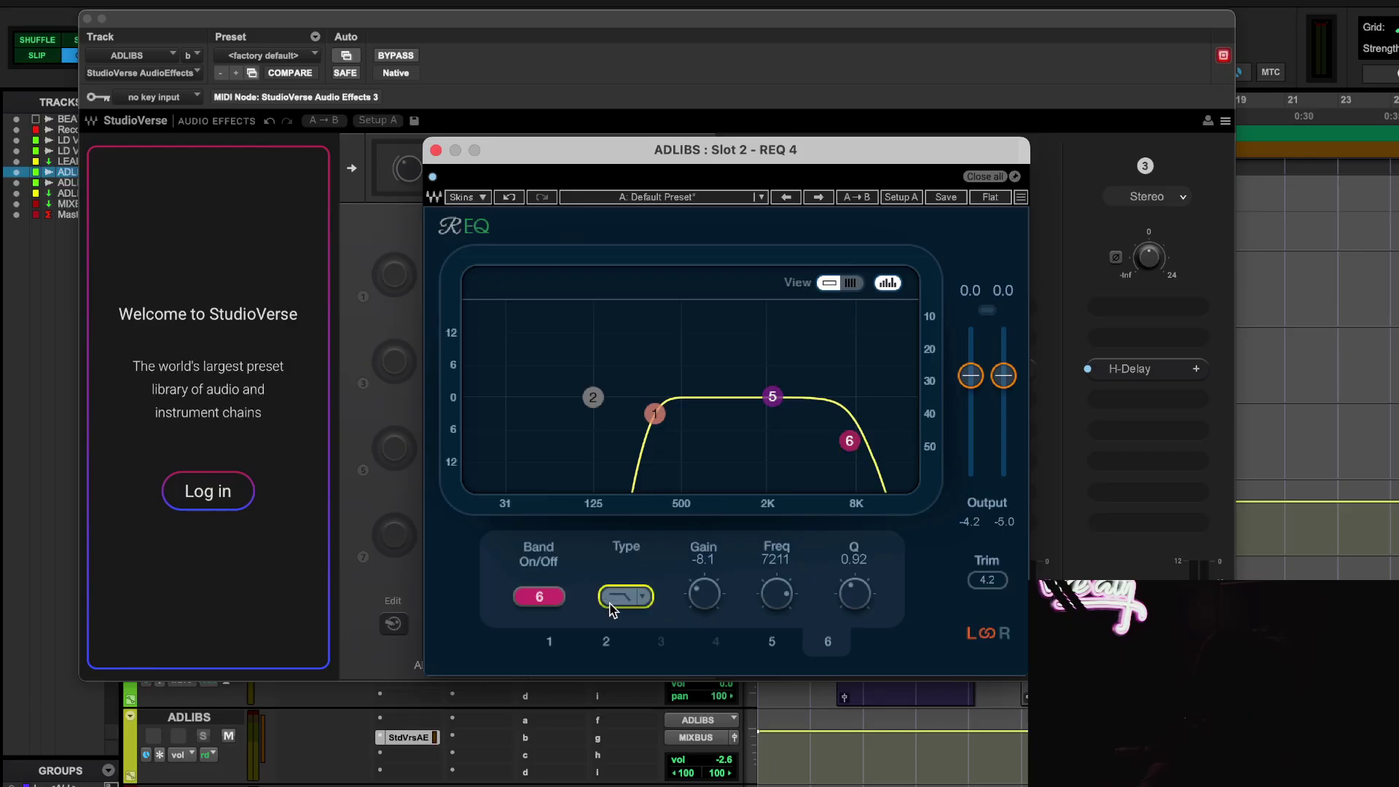
left_click(610, 605)
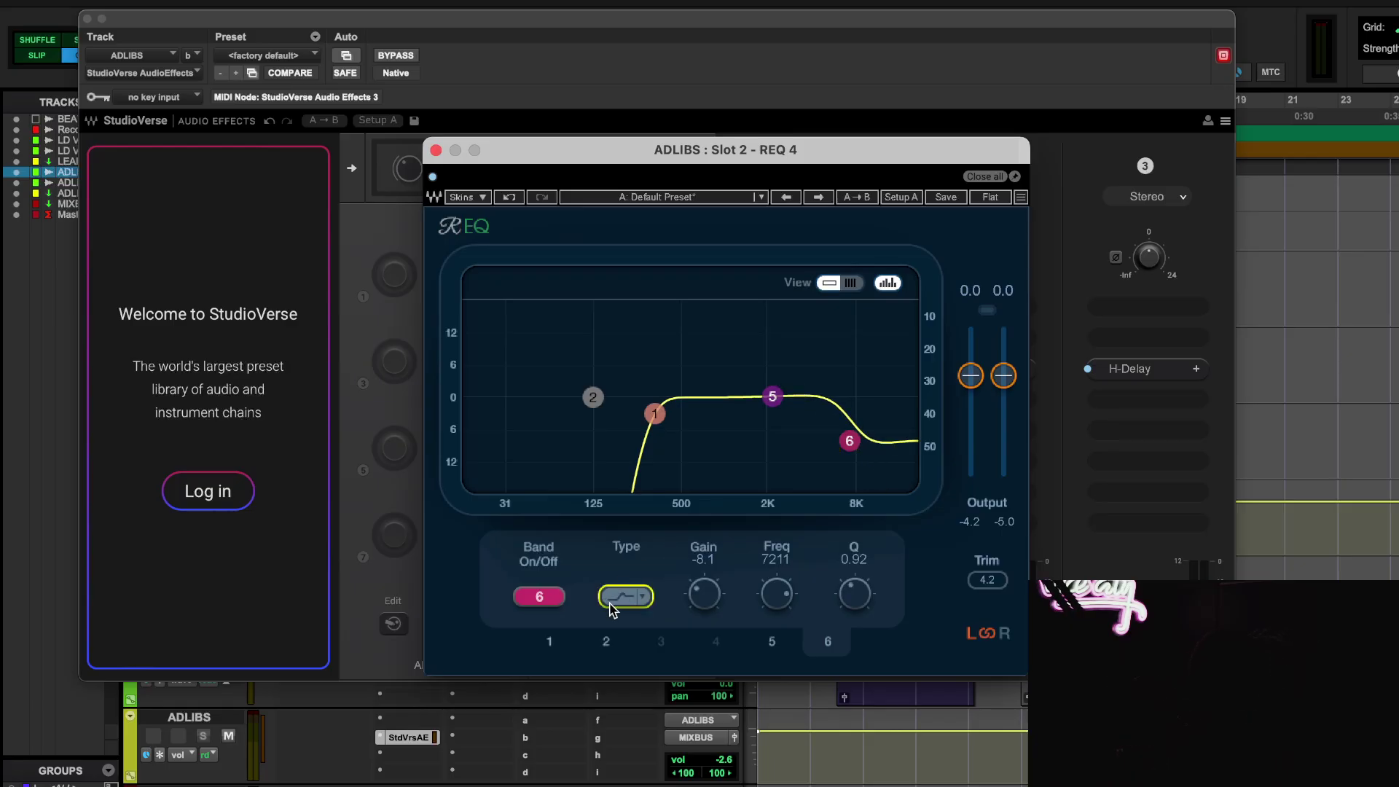
left_click(434, 151)
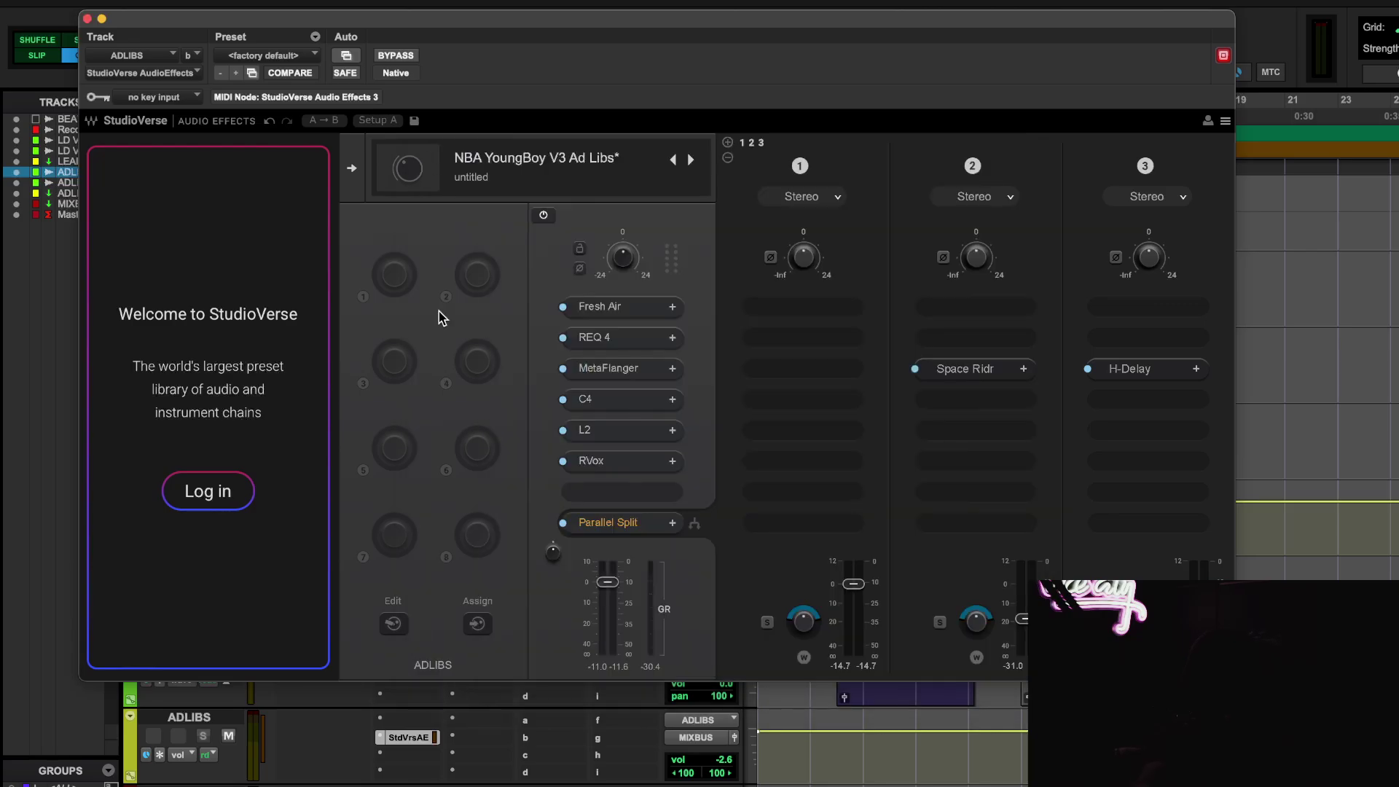
Step: View the MetaFlanger and C4 settings in the ADLIBS chain, closing each plugin
left_click(616, 370)
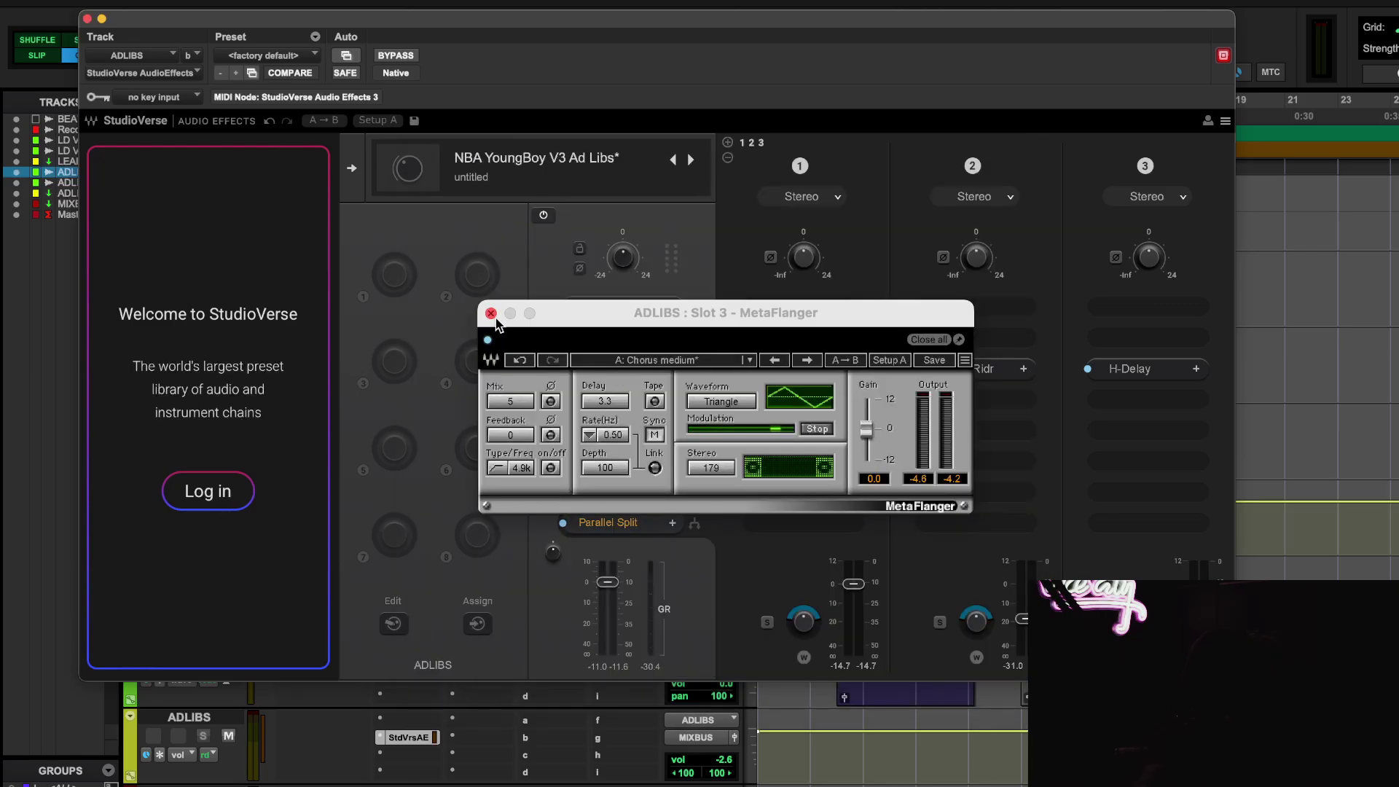
left_click(490, 312)
left_click(606, 398)
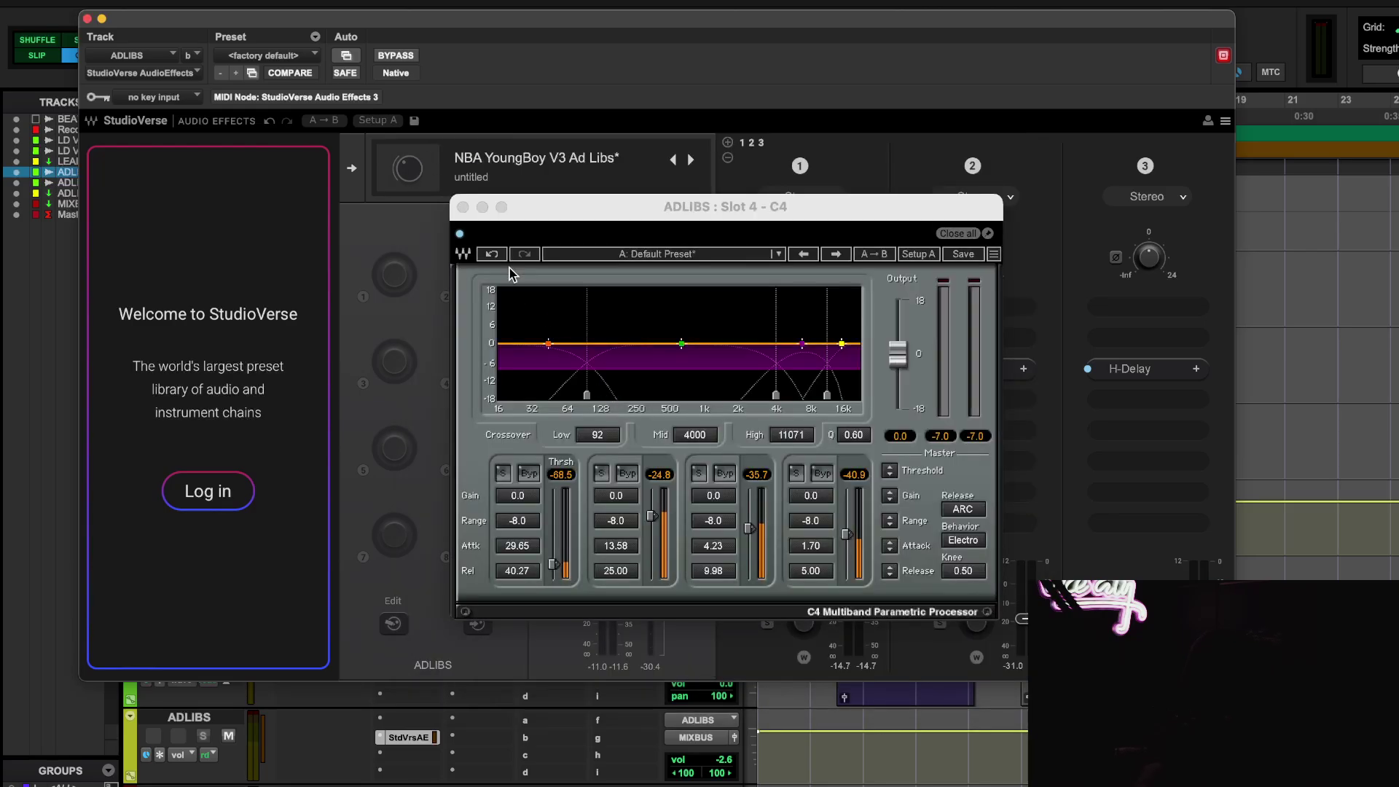
left_click(459, 202)
Step: Check the L2 Ultramaximizer and RVox settings in the ADLIBS chain and close both plugins
left_click(599, 433)
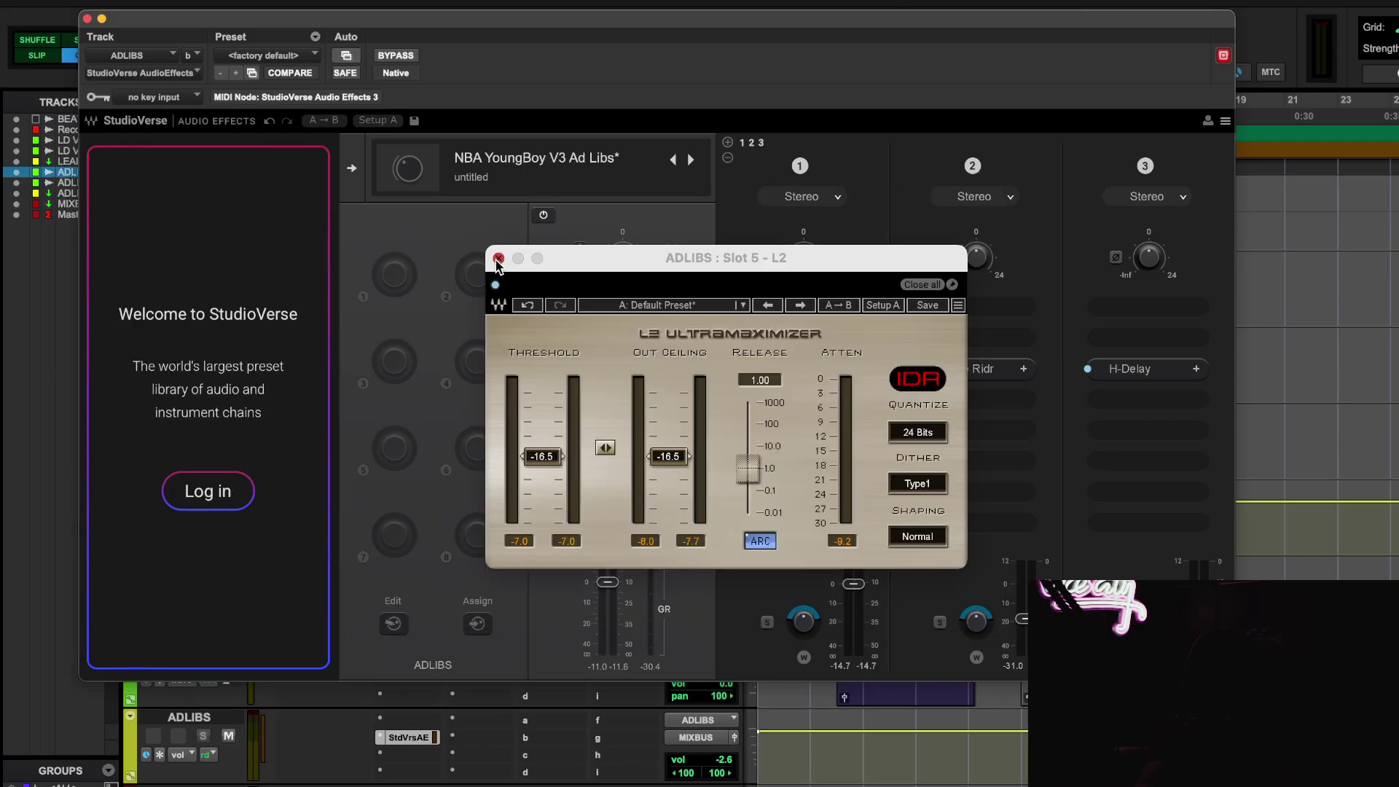
left_click(498, 259)
left_click(616, 463)
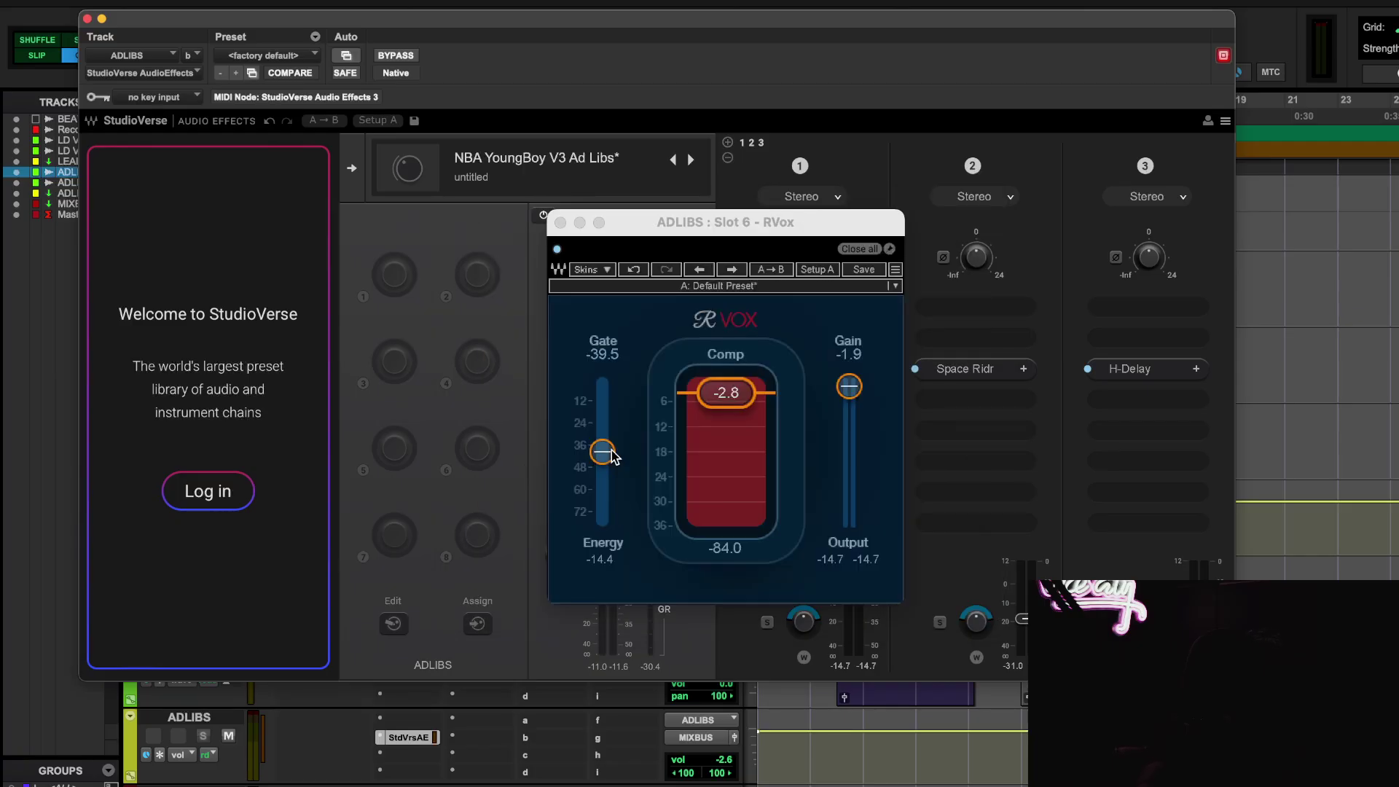
left_click(560, 223)
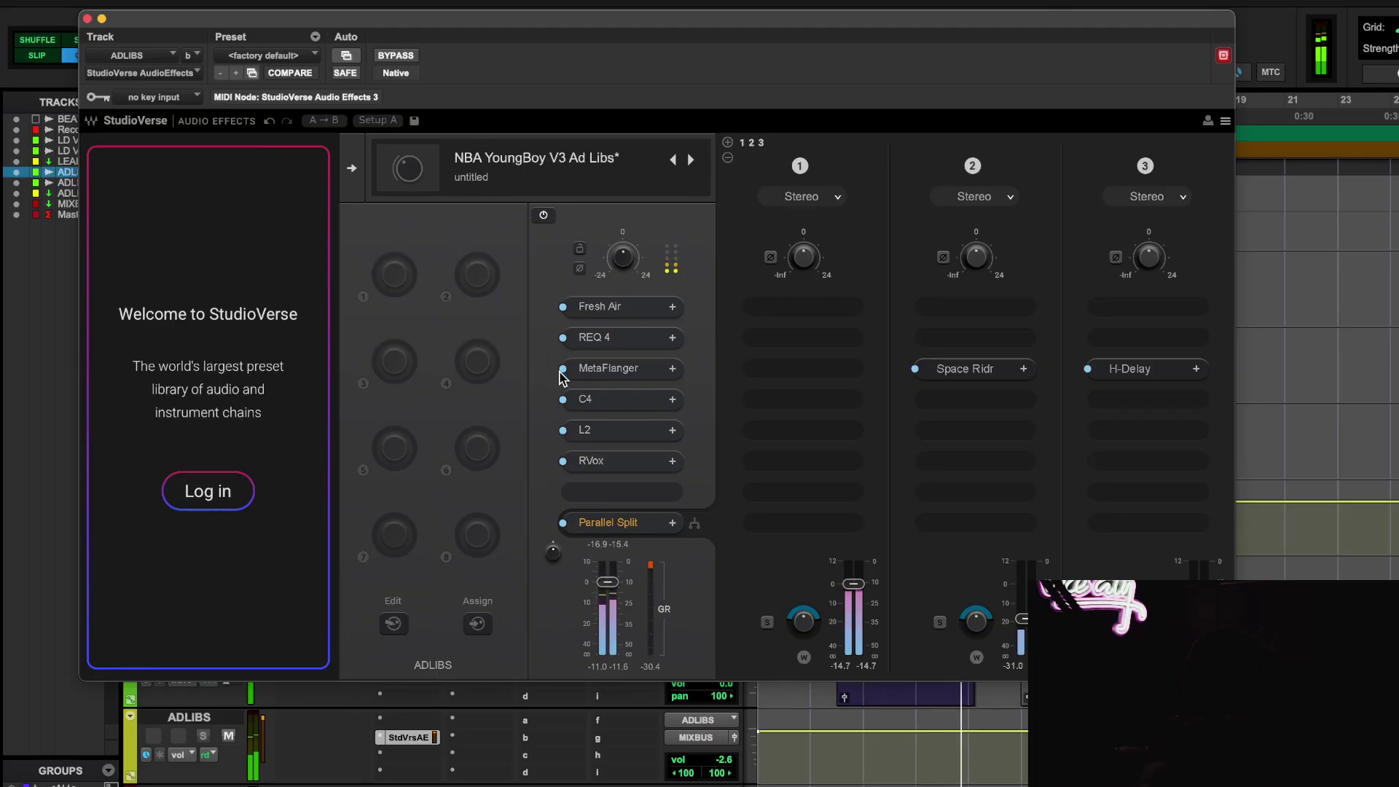
Step: Raise the ADLIBS track volume to 0.0 dB during playback and stop the transport
left_click_drag(727, 759, 727, 763)
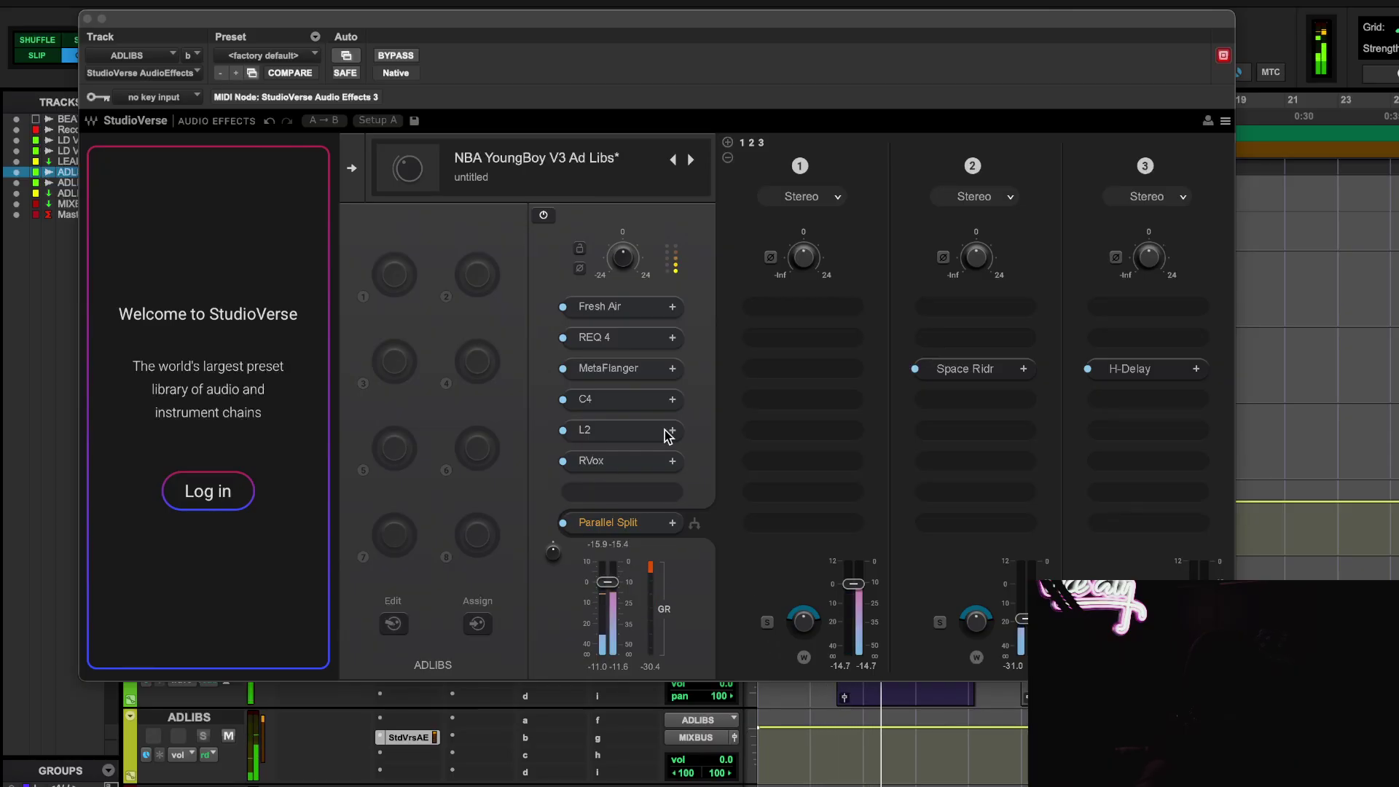
key("space")
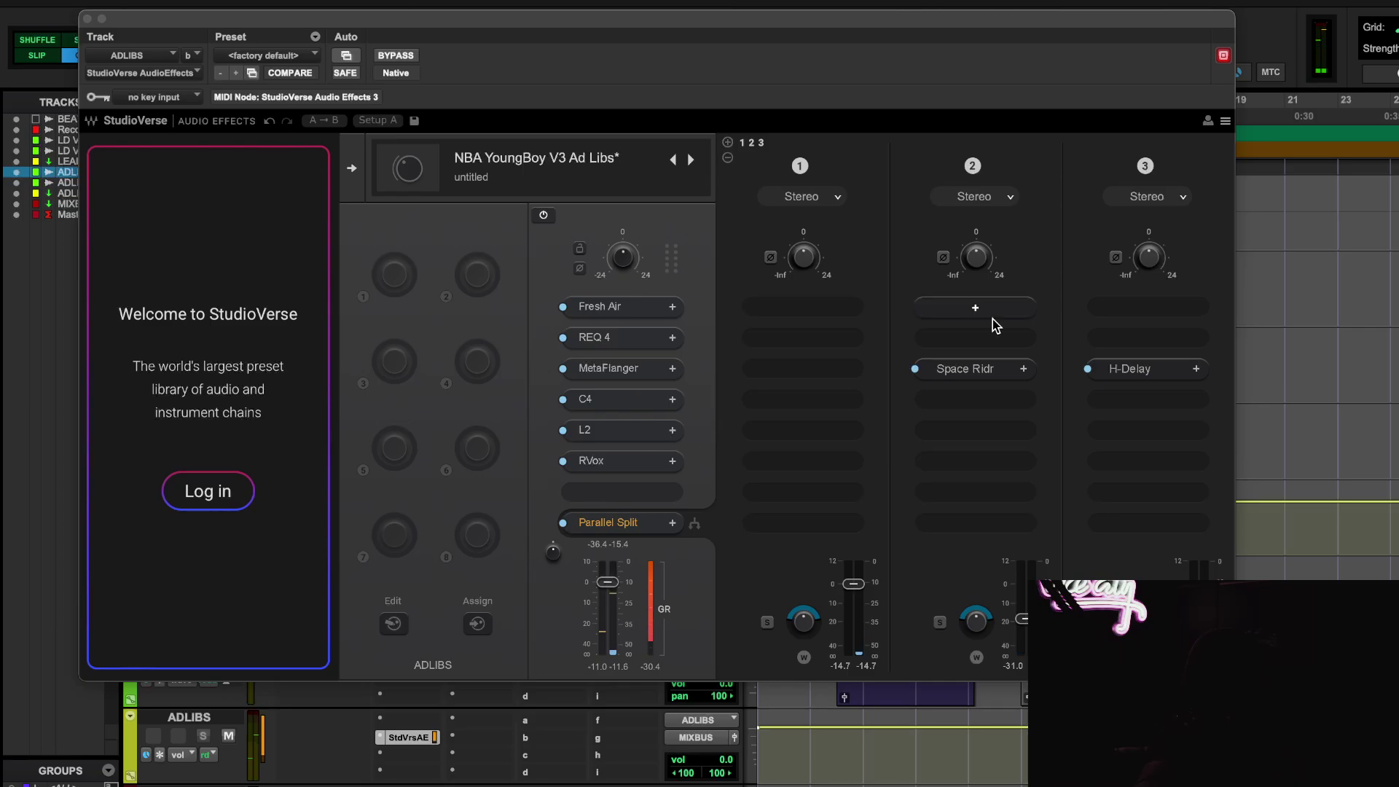
Step: Look at the Space Rider on parallel chain 2 and the H-Delay on chain 3, closing each plugin
left_click(981, 371)
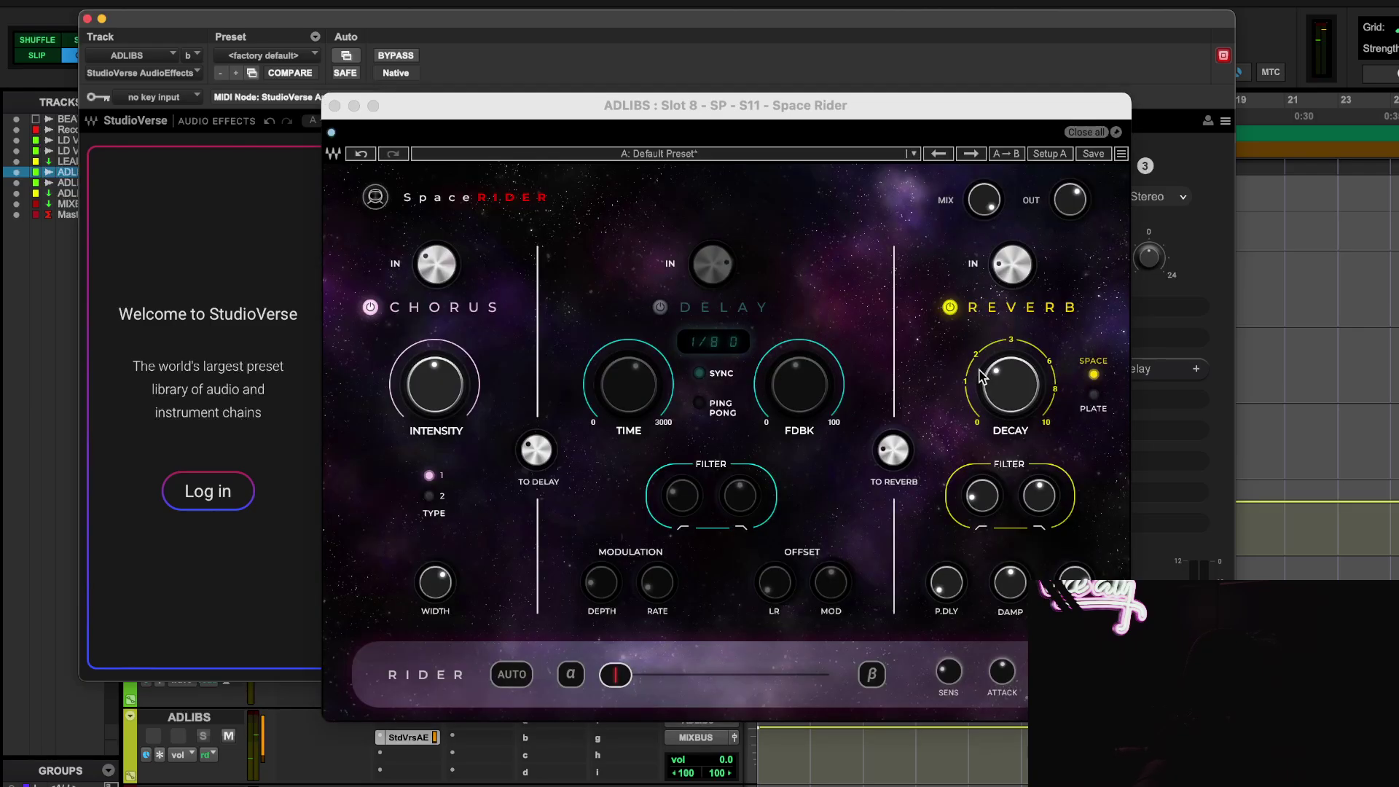
left_click(335, 106)
left_click(1151, 377)
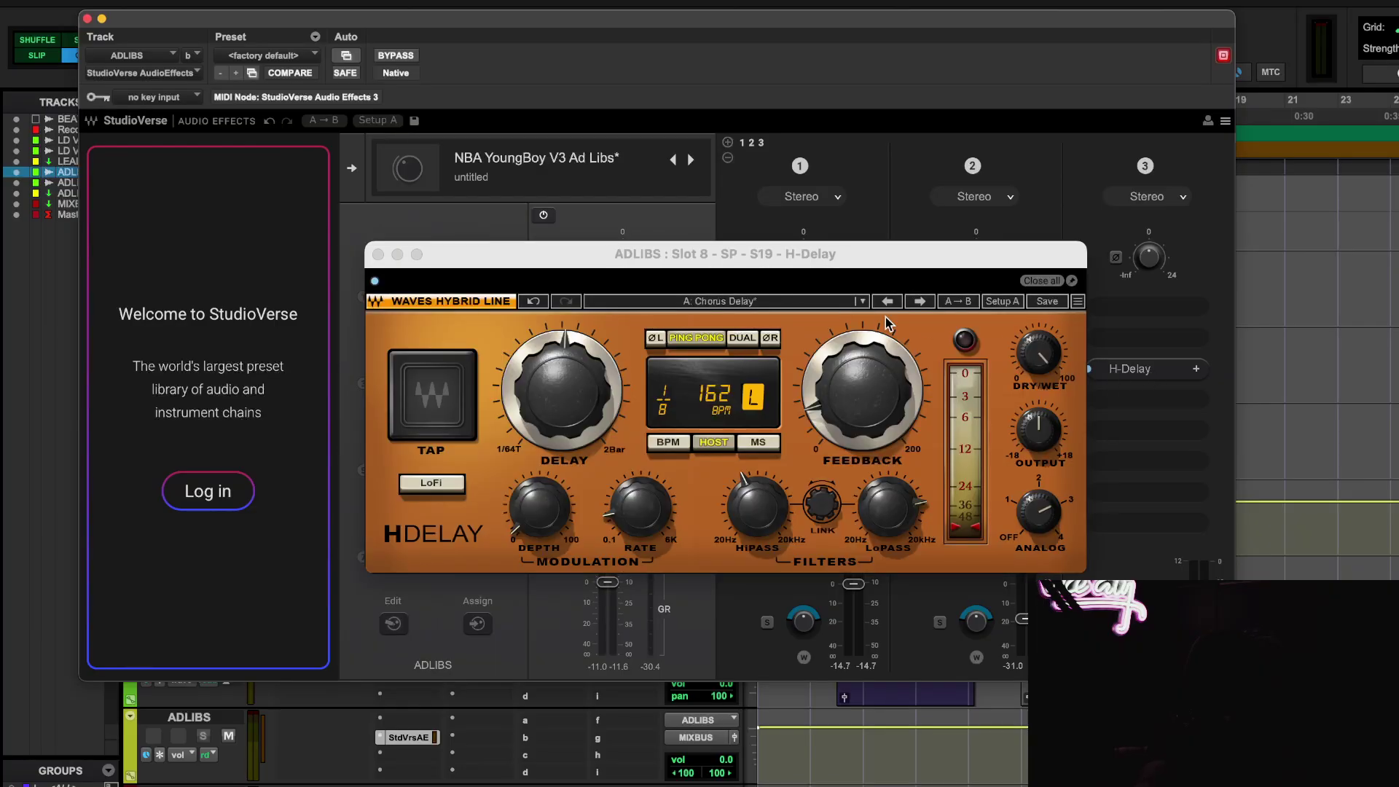
left_click(378, 255)
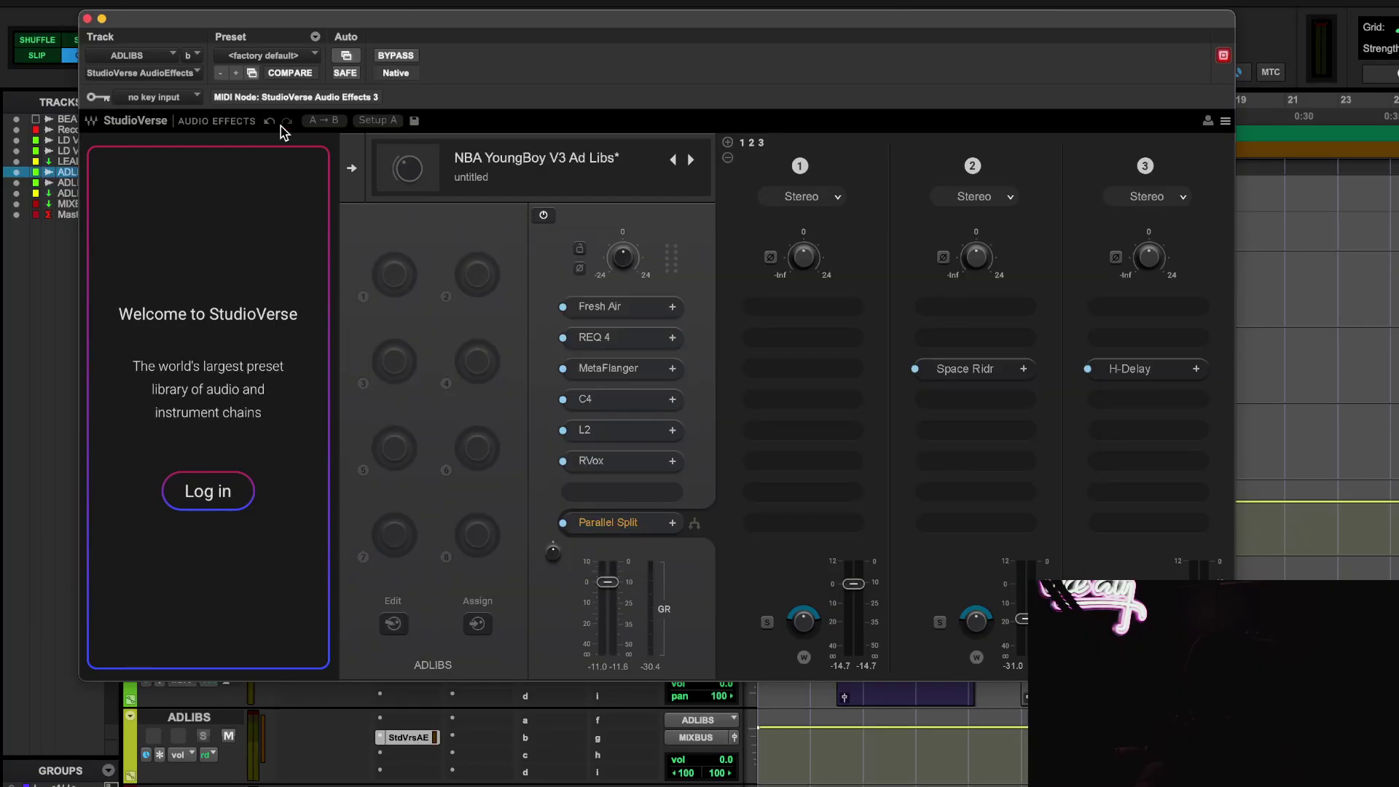